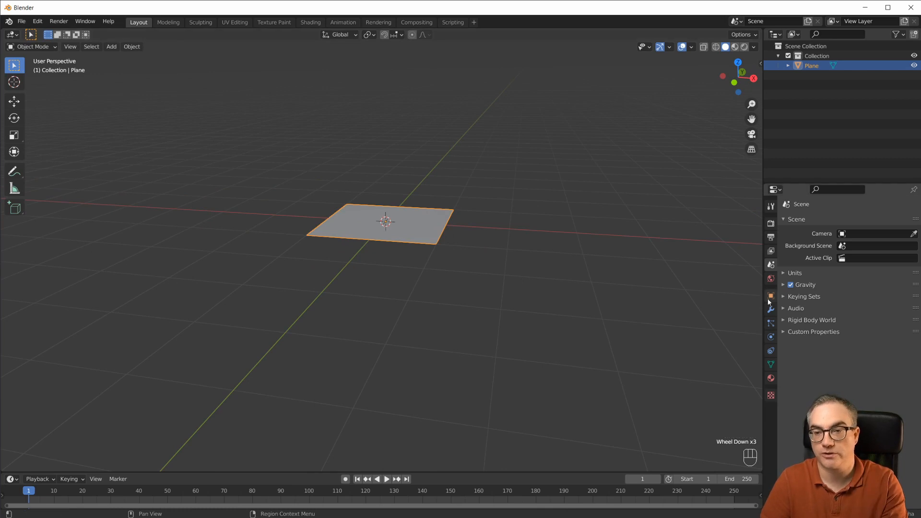
# Step: Add cloth physics to the plane and briefly play the simulation, returning to the first frame
pyautogui.click(771, 337)
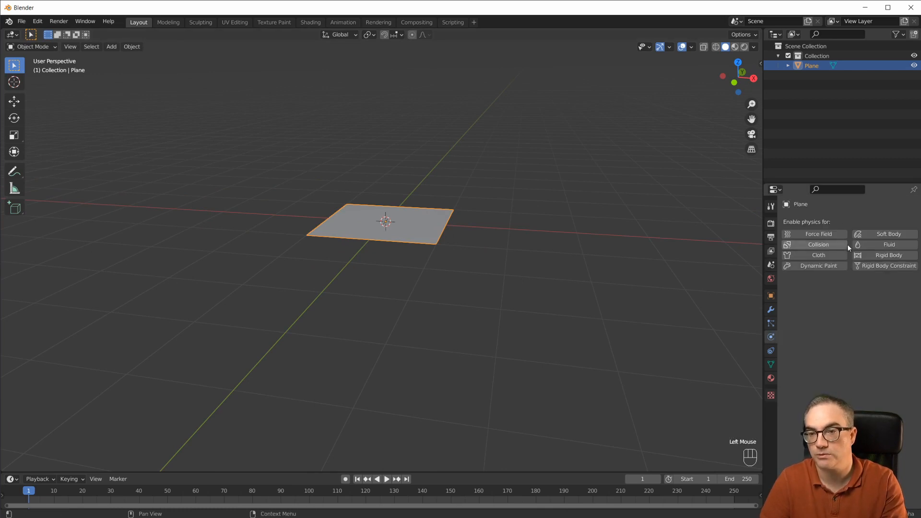
pyautogui.click(826, 257)
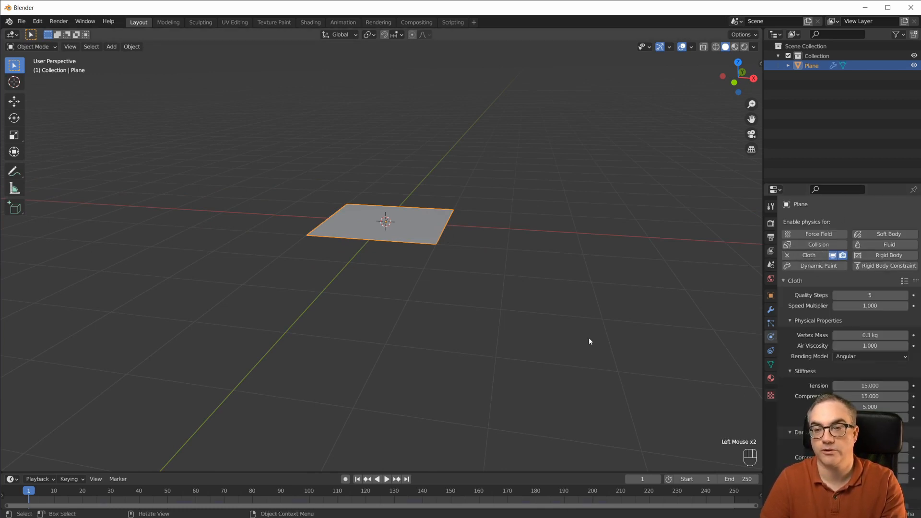
pyautogui.click(478, 234)
pyautogui.press('space')
pyautogui.press('space')
pyautogui.hotkey('shift', 'Left')
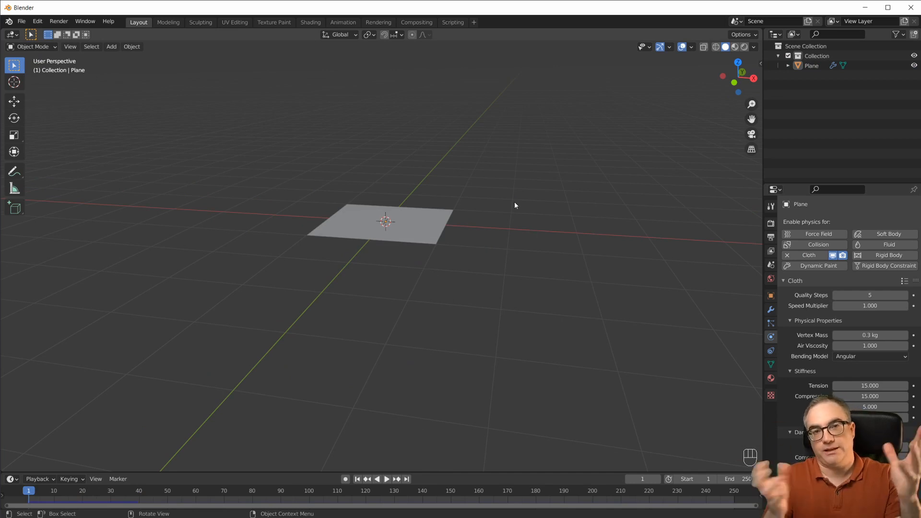
# Step: Add a cube at the scene origin and scale it up by about 3.69 so it encloses the plane
pyautogui.click(513, 178)
pyautogui.scroll(-3, 511, 176)
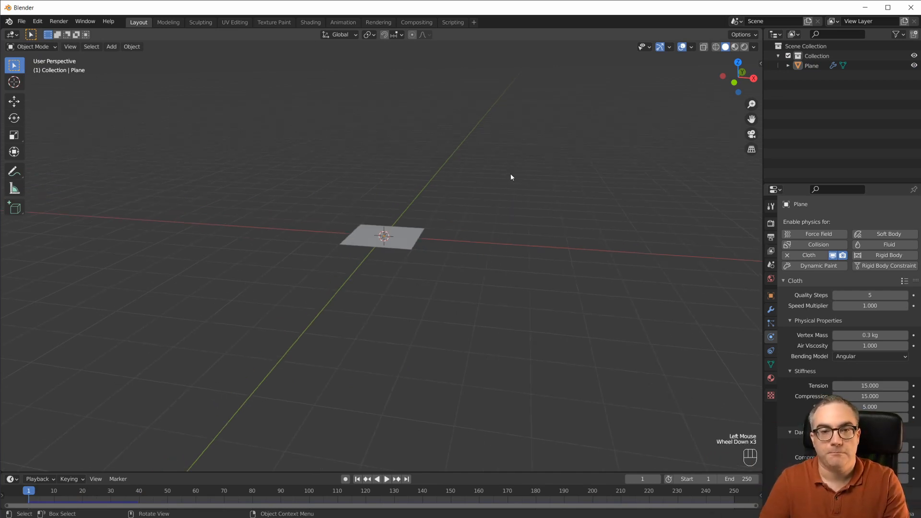
pyautogui.keyDown('shift'); pyautogui.moveTo(511, 176); pyautogui.dragTo(506, 192, button='middle'); pyautogui.keyUp('shift')
pyautogui.hotkey('shift', 'a')
pyautogui.moveTo(494, 183)
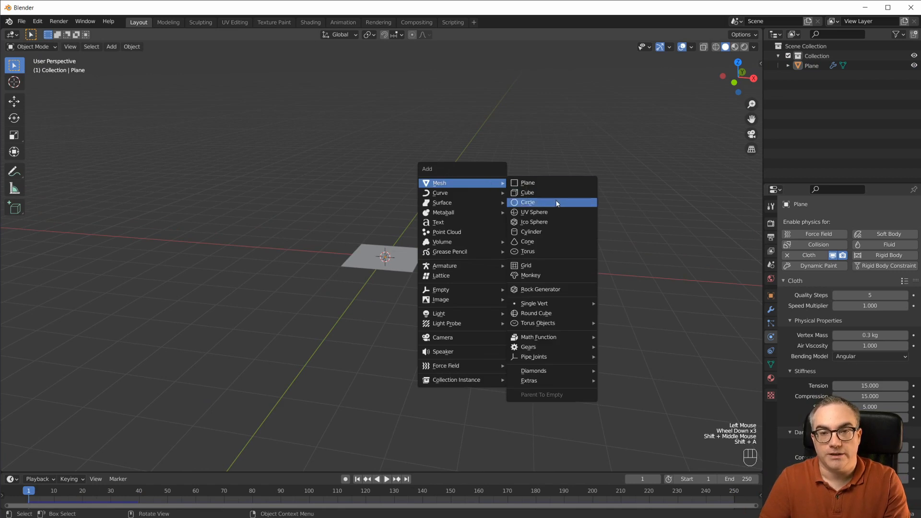
pyautogui.click(555, 193)
pyautogui.press('s')
pyautogui.click(560, 268)
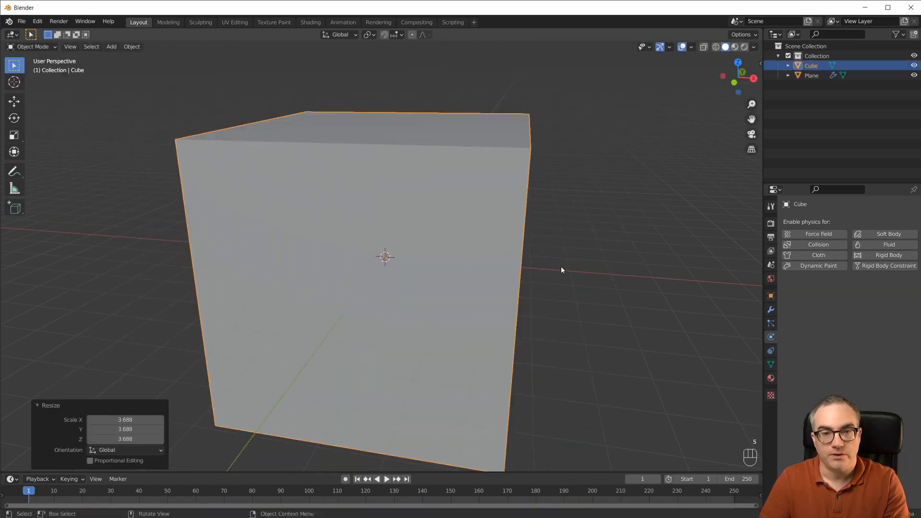
# Step: Add an emitter particle system to the cube with emission ending at frame 1 and 50 particles
pyautogui.click(770, 324)
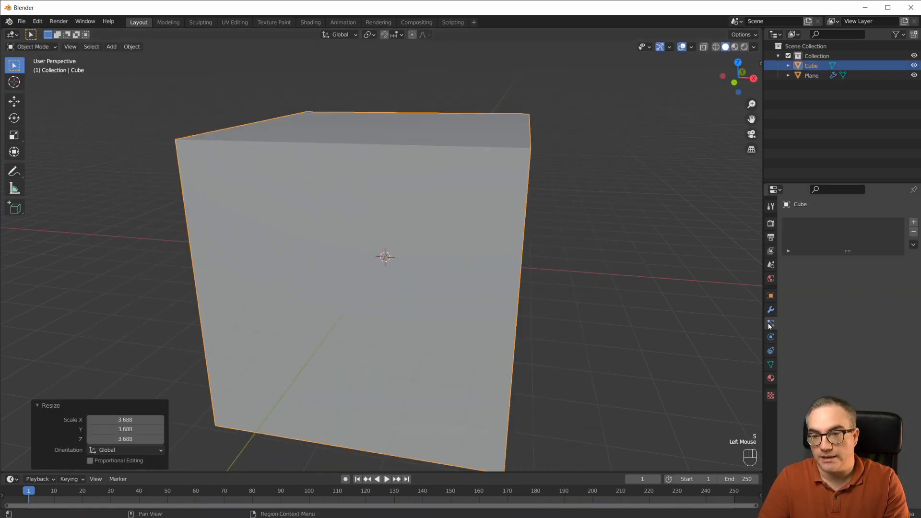
pyautogui.click(914, 222)
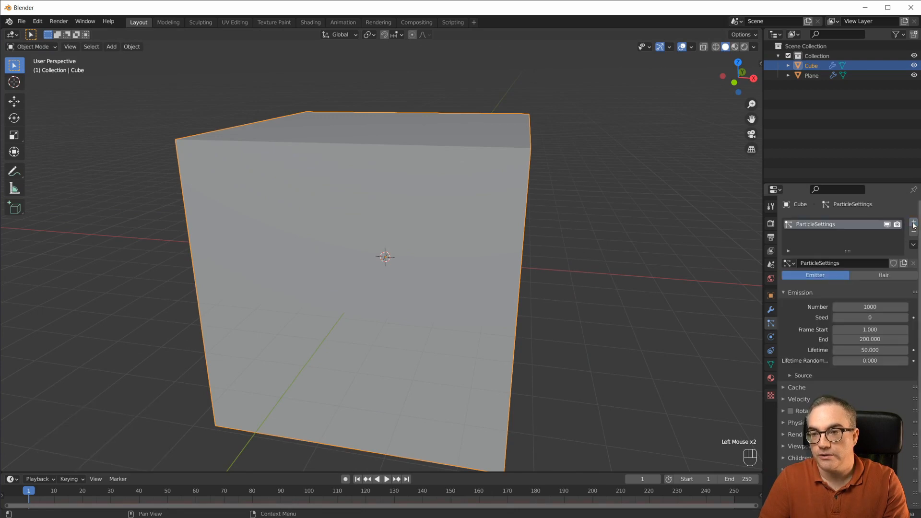
pyautogui.click(872, 341)
pyautogui.write('1')
pyautogui.press('Return')
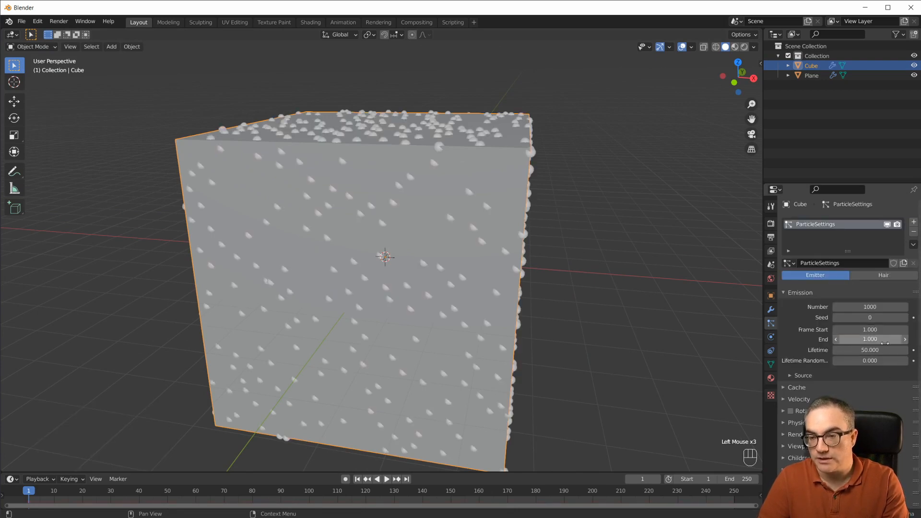
pyautogui.write('50')
pyautogui.press('Return')
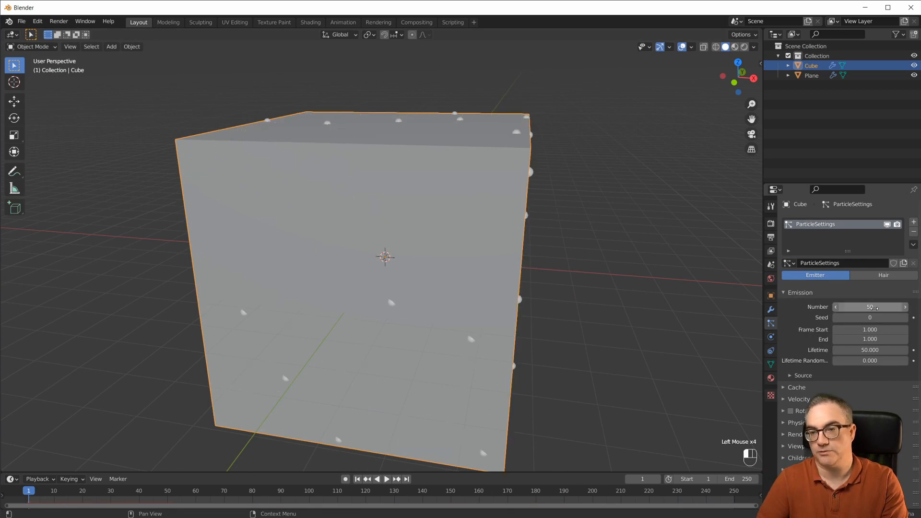
# Step: Set the cube's particles to emit from its volume instead of its faces
pyautogui.click(816, 375)
pyautogui.scroll(-2, 874, 408)
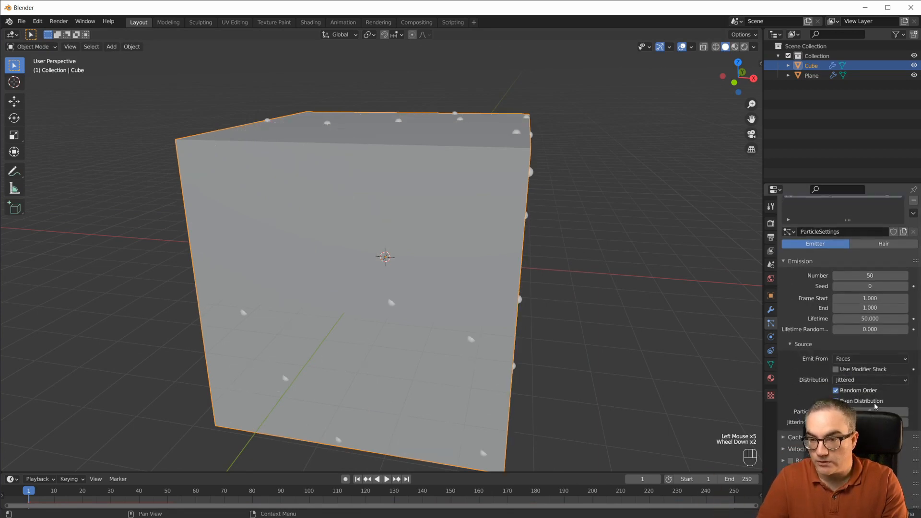
pyautogui.click(854, 360)
pyautogui.click(861, 394)
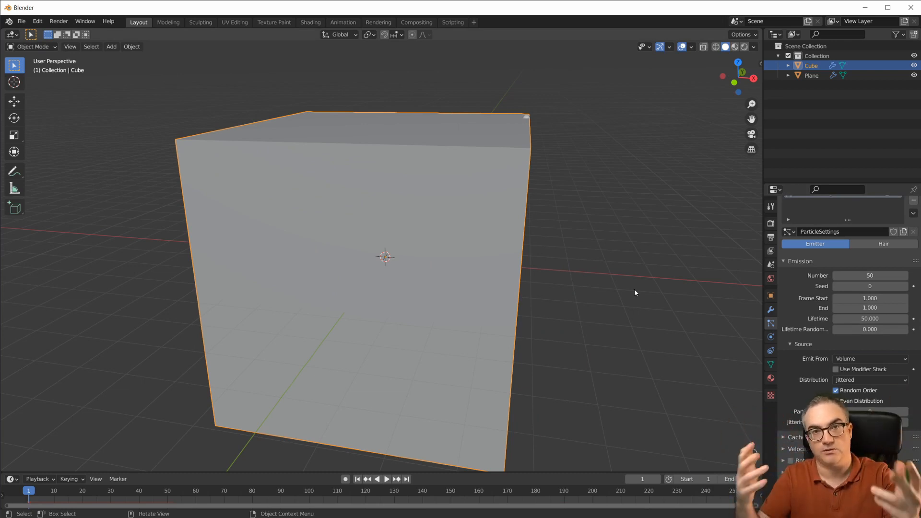
# Step: Turn off Show Emitter in the particle system's viewport display so only the cube's particles are shown
pyautogui.scroll(-9, 856, 404)
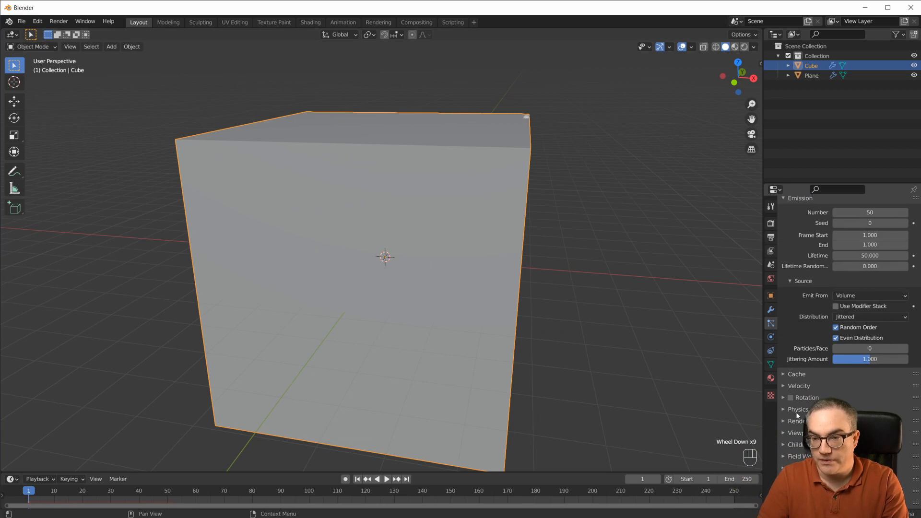
pyautogui.click(784, 434)
pyautogui.scroll(-4, 816, 384)
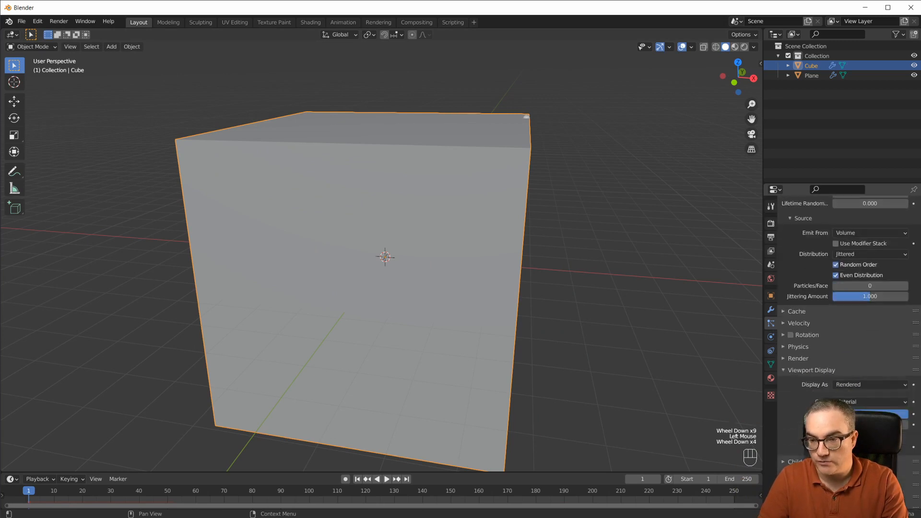
pyautogui.click(836, 447)
pyautogui.moveTo(502, 284); pyautogui.dragTo(479, 284, button='middle')
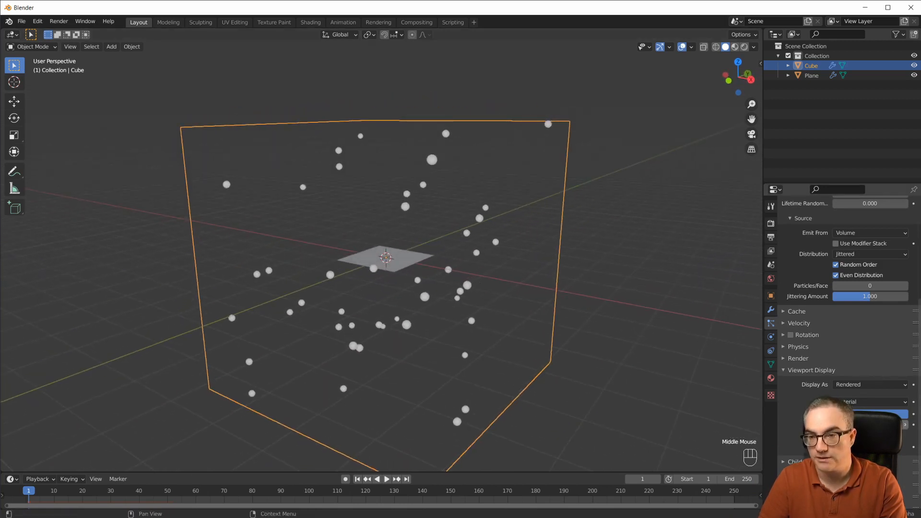
# Step: Render the cube's particles as an object, using the plane as the instance object
pyautogui.click(787, 359)
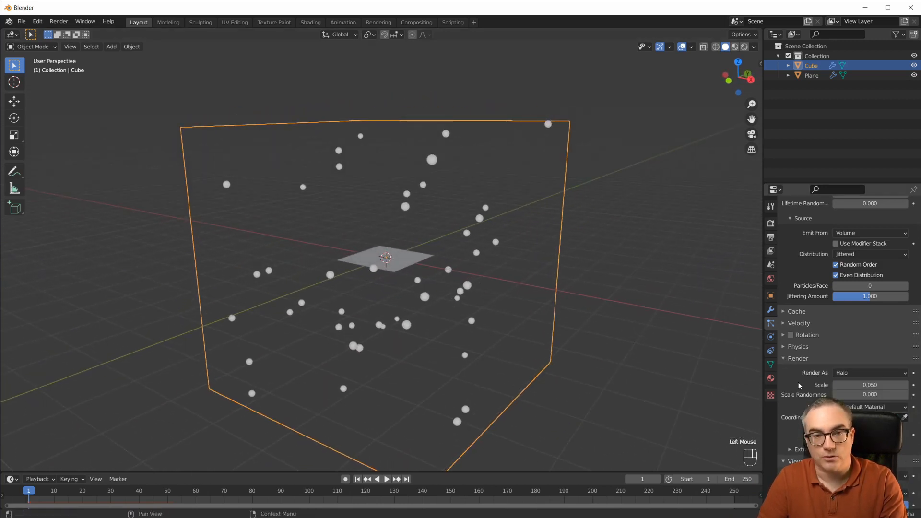
pyautogui.click(887, 376)
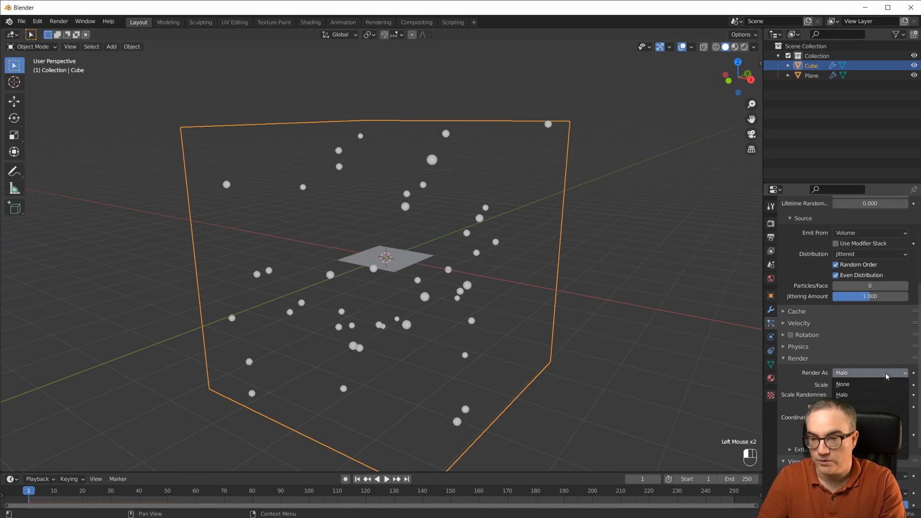
pyautogui.click(858, 427)
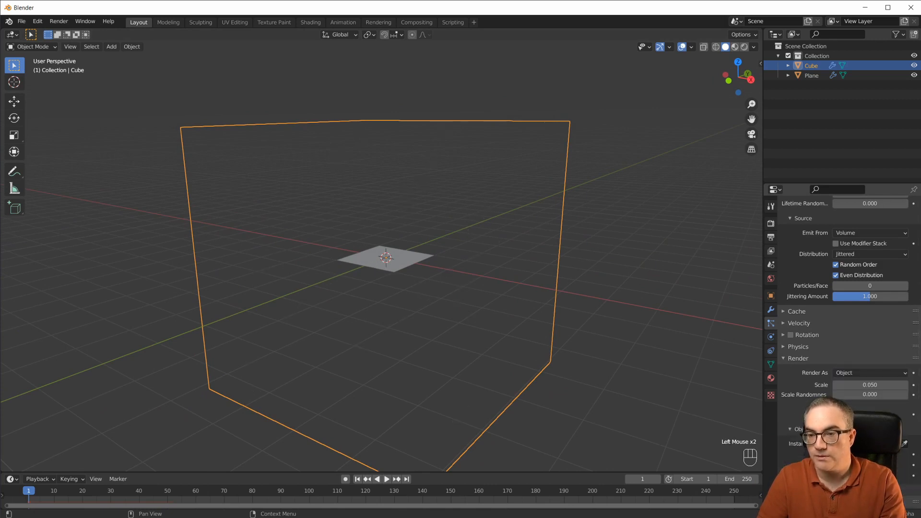
pyautogui.click(864, 444)
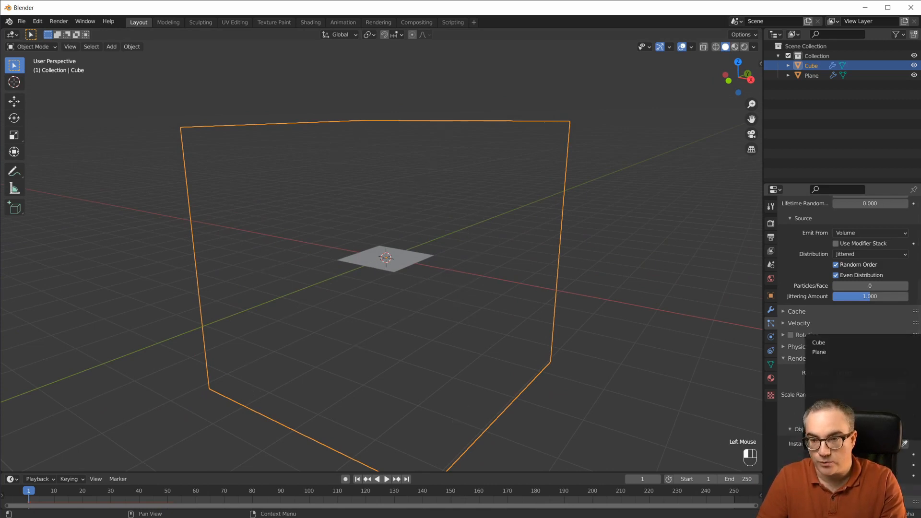
pyautogui.click(829, 354)
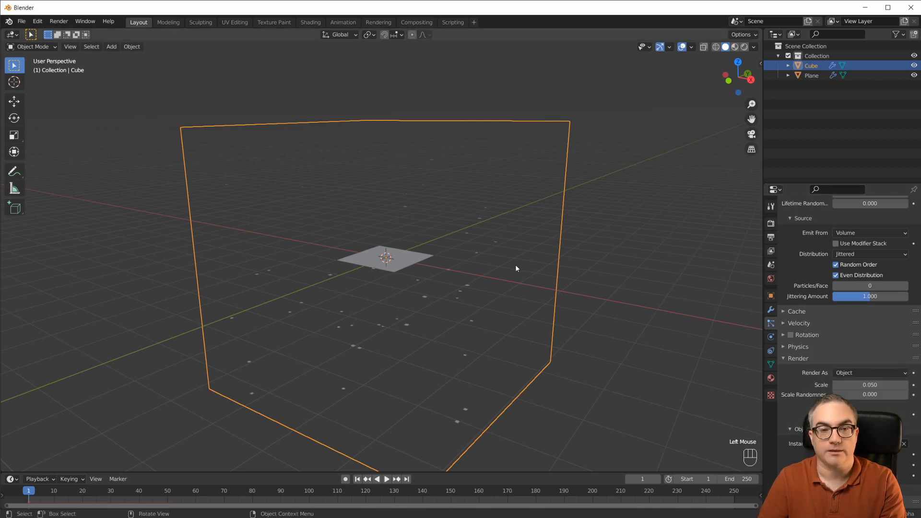
# Step: Set the particle render scale to 1, and reduce it to 0.66
pyautogui.scroll(-7, 877, 312)
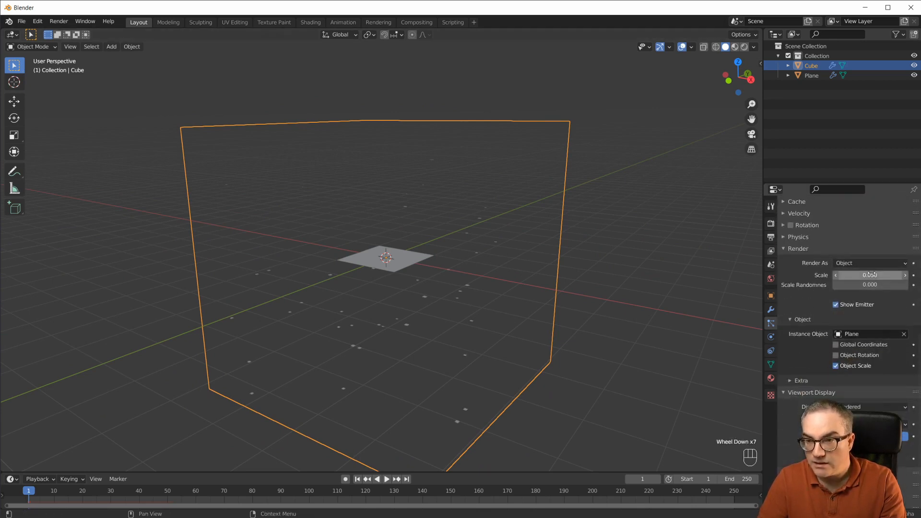
pyautogui.write('1')
pyautogui.press('Return')
pyautogui.moveTo(554, 214); pyautogui.dragTo(562, 251, button='middle')
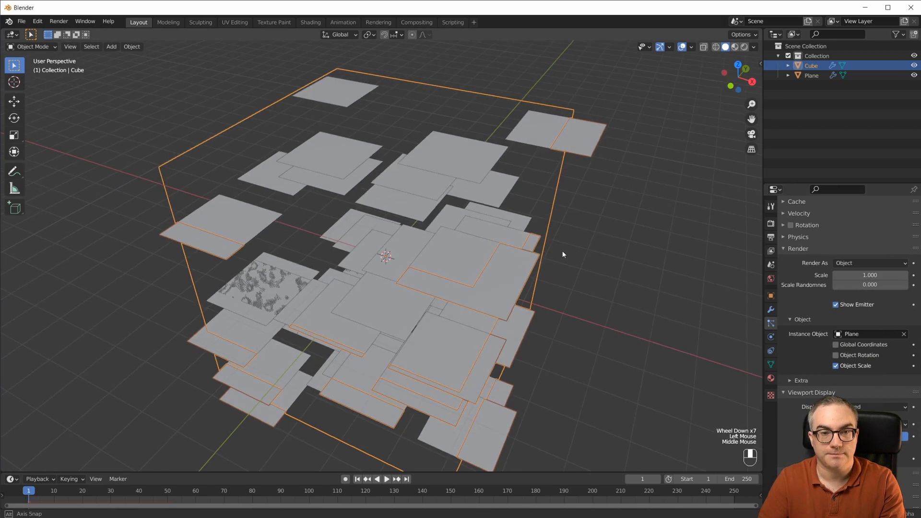
pyautogui.moveTo(872, 276); pyautogui.dragTo(856, 275)
pyautogui.moveTo(621, 347); pyautogui.dragTo(598, 325, button='middle')
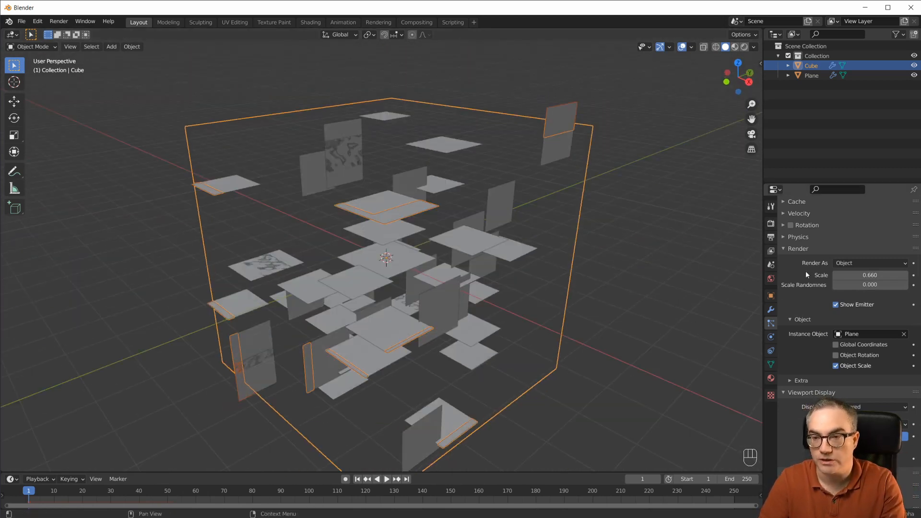
# Step: Enable particle rotation with the orientation randomized at 1.0
pyautogui.scroll(4, 825, 295)
pyautogui.click(784, 288)
pyautogui.click(790, 288)
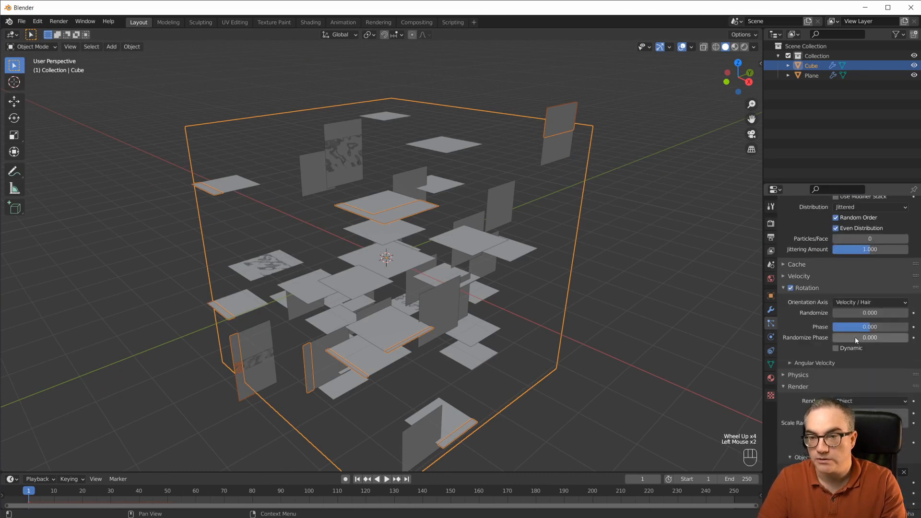
pyautogui.moveTo(864, 313); pyautogui.dragTo(888, 313)
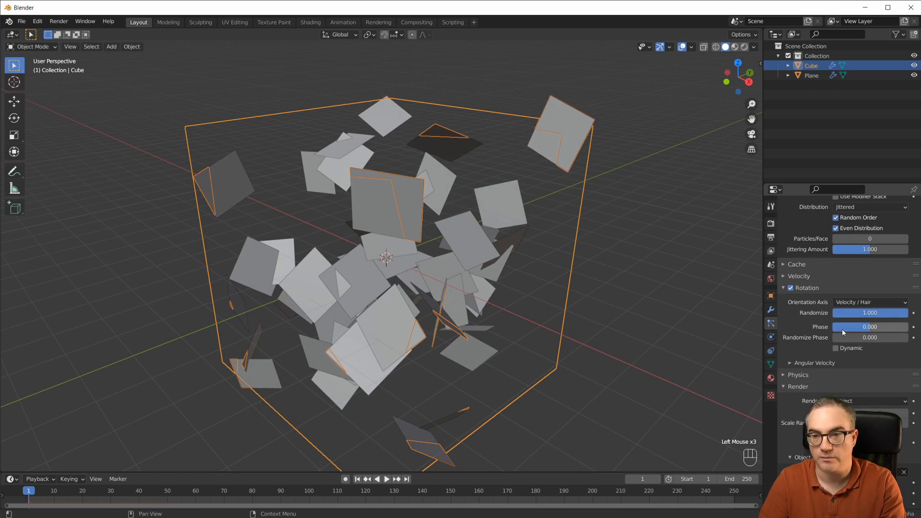
# Step: Reduce the particle render scale to about 0.34 and hide the original plane in the viewport
pyautogui.scroll(-2, 859, 360)
pyautogui.keyDown('shift'); pyautogui.moveTo(873, 381); pyautogui.dragTo(715, 335); pyautogui.keyUp('shift')
pyautogui.moveTo(576, 230); pyautogui.dragTo(484, 173, button='middle')
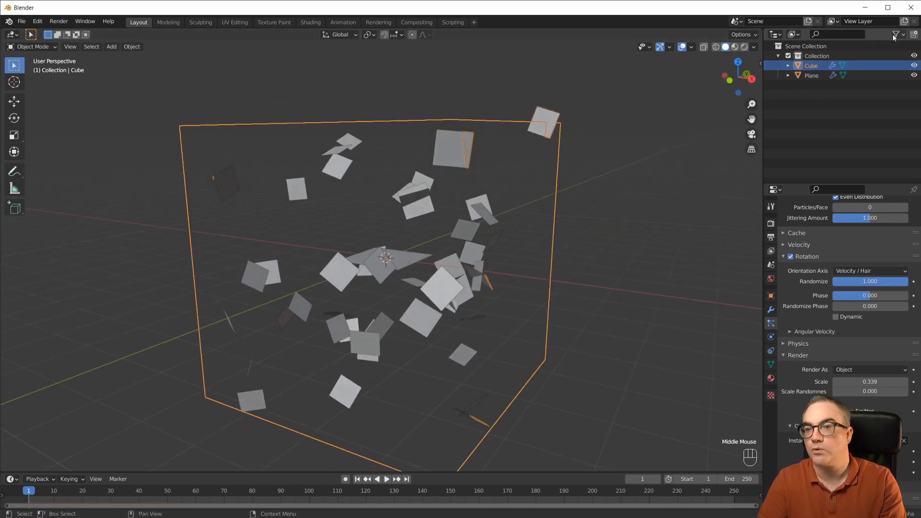
pyautogui.click(914, 75)
pyautogui.moveTo(552, 240); pyautogui.dragTo(578, 243, button='middle')
# Step: Try different particle distributions by raising the emission seed one at a time to 5
pyautogui.scroll(4, 889, 272)
pyautogui.scroll(13, 889, 272)
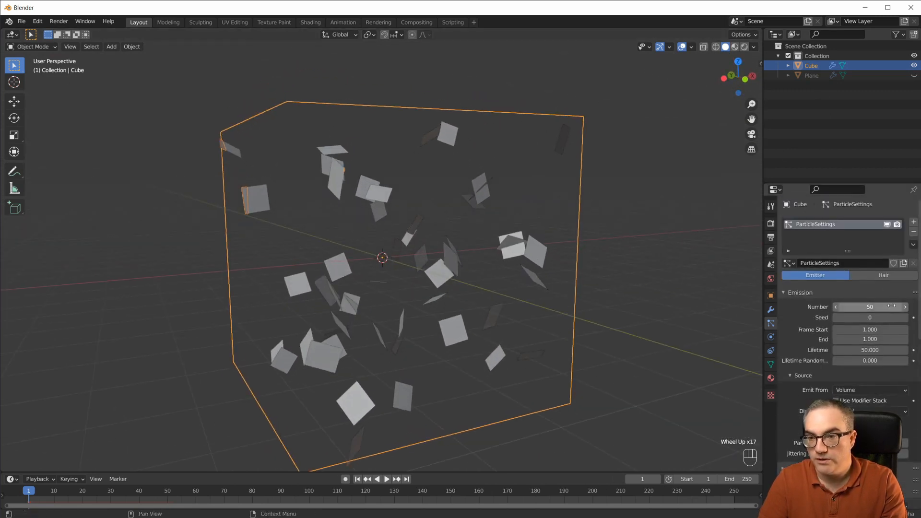
pyautogui.click(906, 318)
pyautogui.click(906, 317)
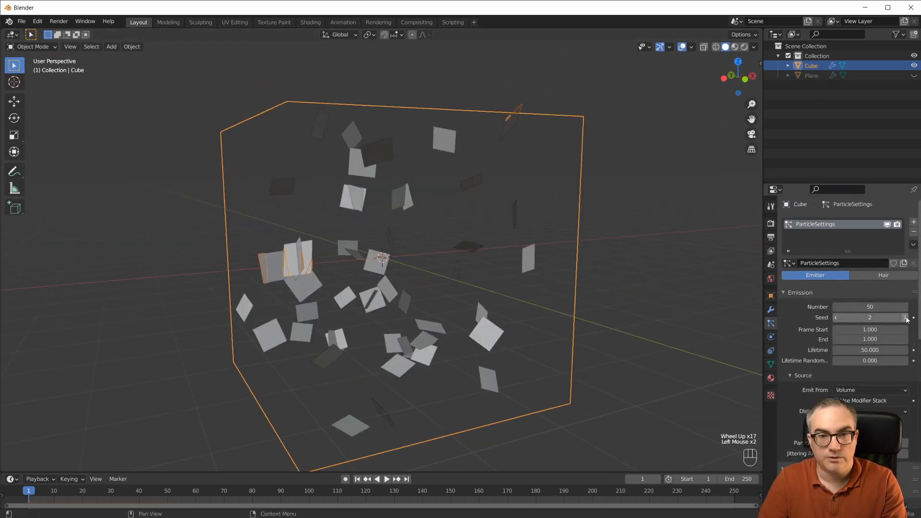
pyautogui.click(905, 318)
pyautogui.click(906, 317)
pyautogui.click(905, 317)
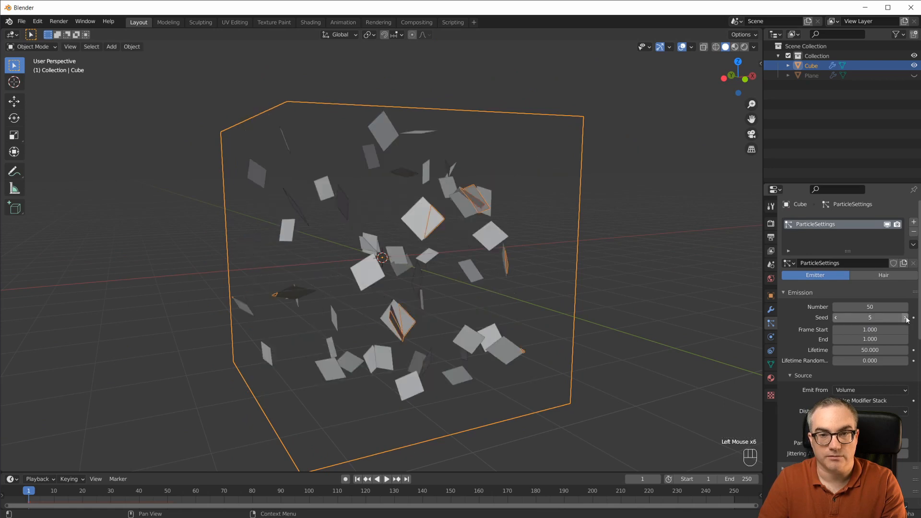
# Step: Scale the cube emitter up by about 1.76 to spread the plane instances farther apart
pyautogui.moveTo(451, 248)
pyautogui.mouseDown(button='middle')
pyautogui.moveTo(340, 271)
pyautogui.moveTo(372, 284)
pyautogui.moveTo(451, 252)
pyautogui.mouseUp(button='middle')
pyautogui.scroll(2, 450, 252)
pyautogui.moveTo(433, 307); pyautogui.dragTo(352, 164, button='middle')
pyautogui.scroll(-3, 374, 187)
pyautogui.moveTo(397, 207); pyautogui.dragTo(434, 234, button='middle')
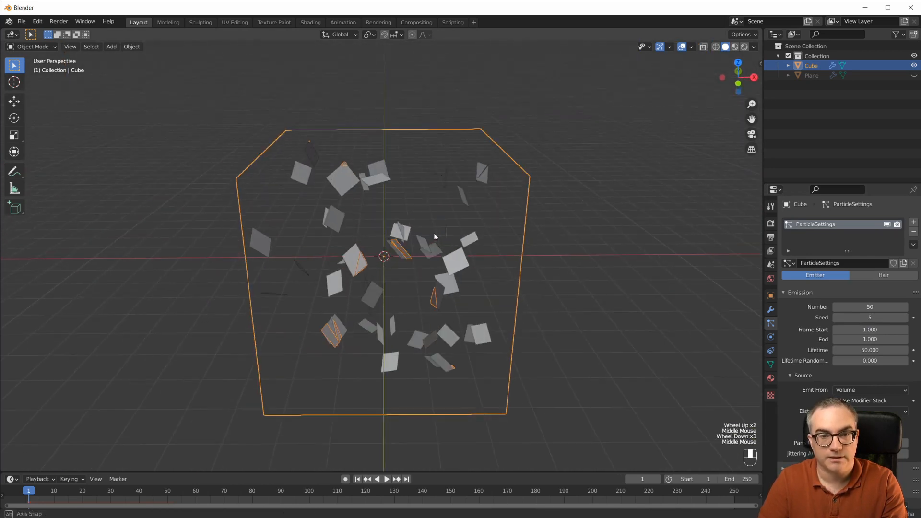
pyautogui.press('s')
pyautogui.click(554, 249)
pyautogui.scroll(-2, 567, 269)
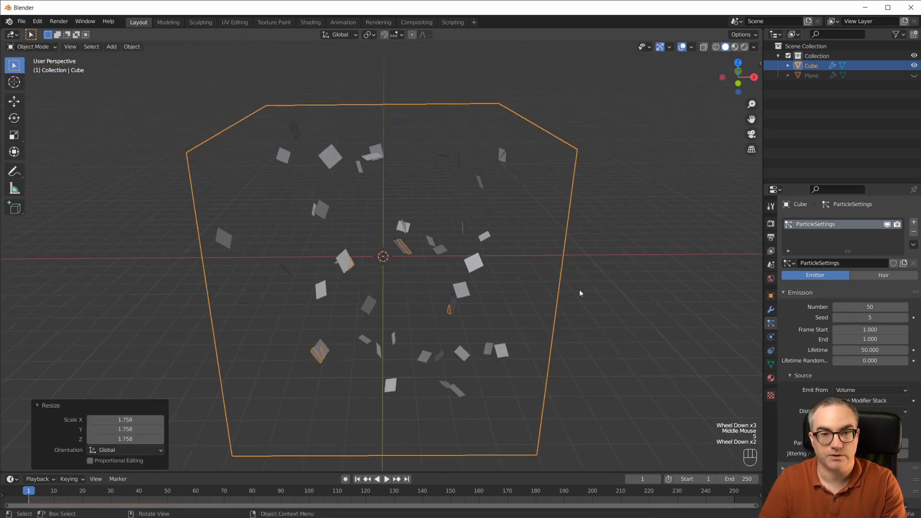
pyautogui.moveTo(580, 289); pyautogui.dragTo(586, 272, button='middle')
# Step: Raise the emission seed to 10 for a new arrangement of the plane instances
pyautogui.click(906, 317)
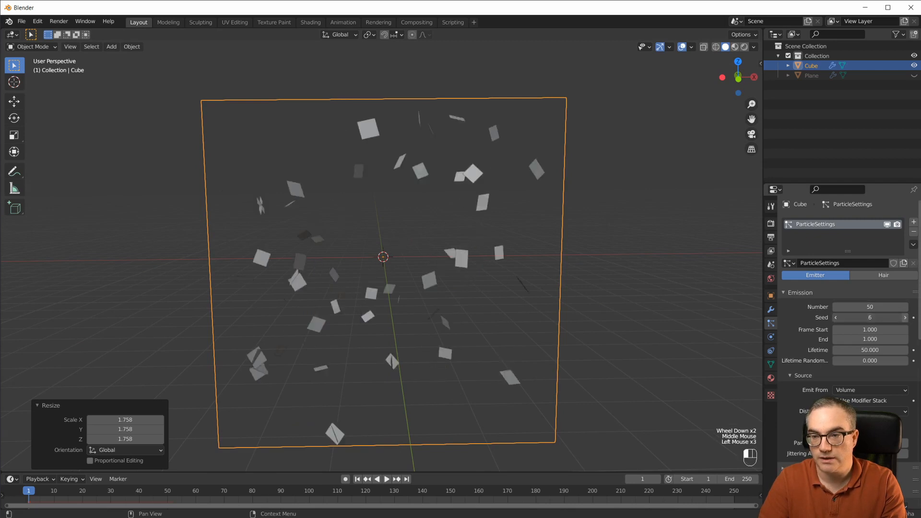
pyautogui.click(905, 318)
pyautogui.click(906, 317)
pyautogui.click(905, 318)
pyautogui.click(905, 318)
pyautogui.moveTo(509, 288); pyautogui.dragTo(566, 243, button='middle')
pyautogui.scroll(2, 513, 303)
pyautogui.scroll(-2, 550, 234)
pyautogui.scroll(-1, 549, 233)
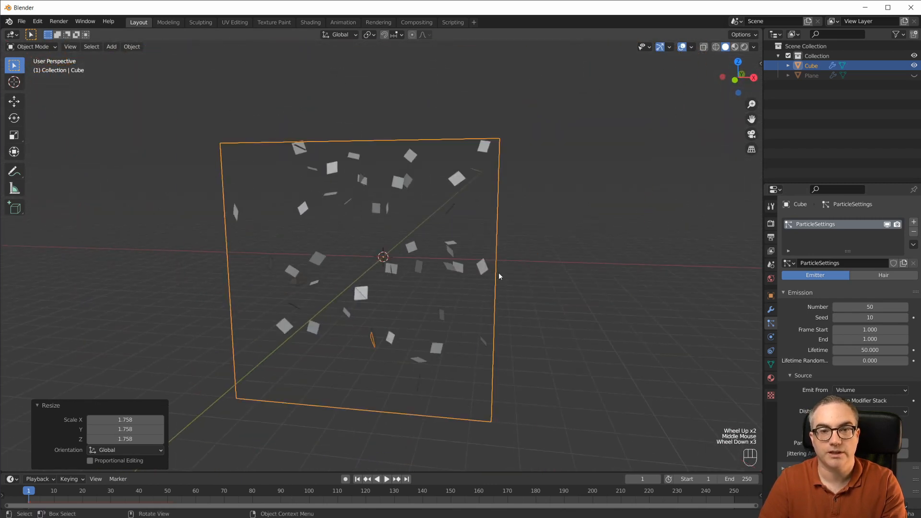
# Step: Play the animation to examine how the plane instances fall out of the cube emitter
pyautogui.scroll(2, 416, 291)
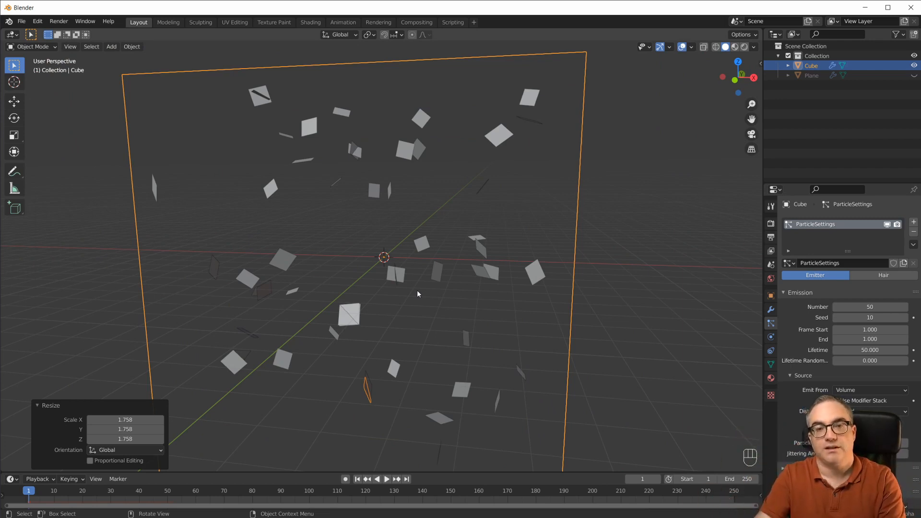
pyautogui.scroll(-2, 417, 291)
pyautogui.scroll(1, 456, 298)
pyautogui.press('space')
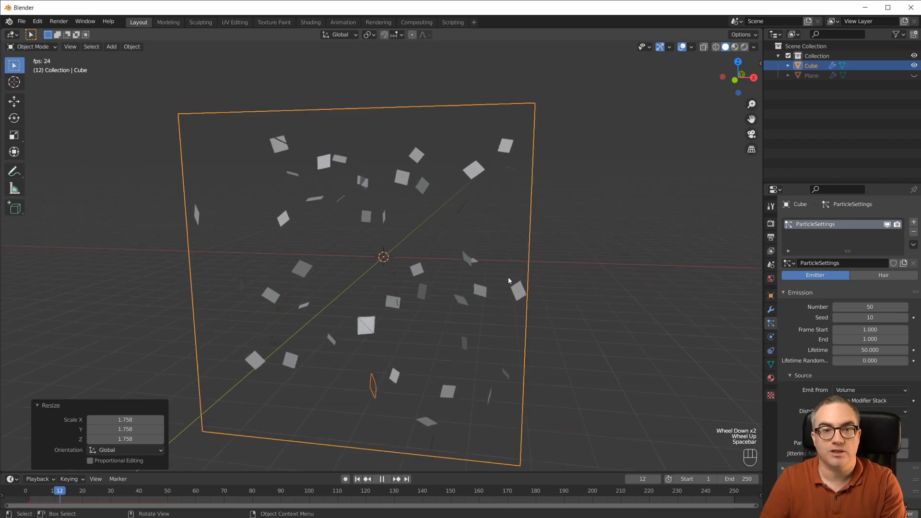
pyautogui.moveTo(507, 283); pyautogui.dragTo(473, 332, button='middle')
pyautogui.scroll(-3, 475, 329)
# Step: Add a Turbulence force field and set its strength, flow and noise amount to 10
pyautogui.hotkey('shift', 'a')
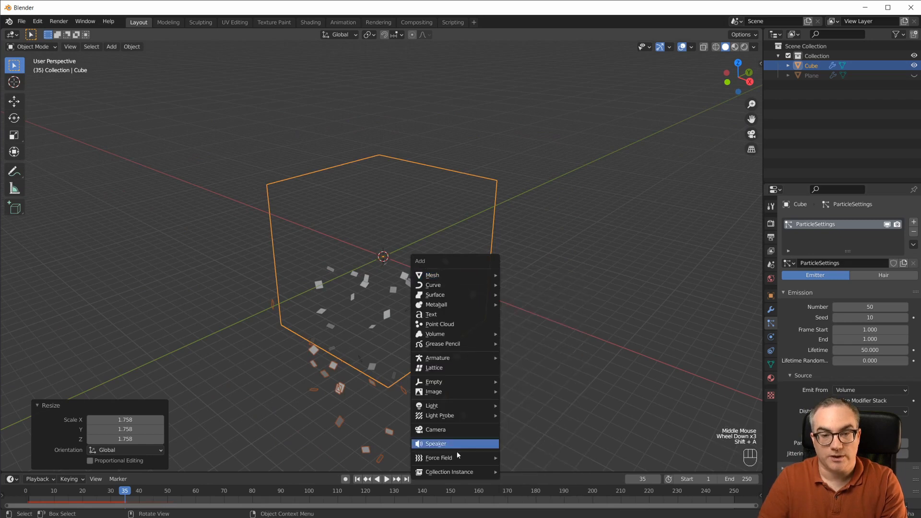
pyautogui.moveTo(467, 458)
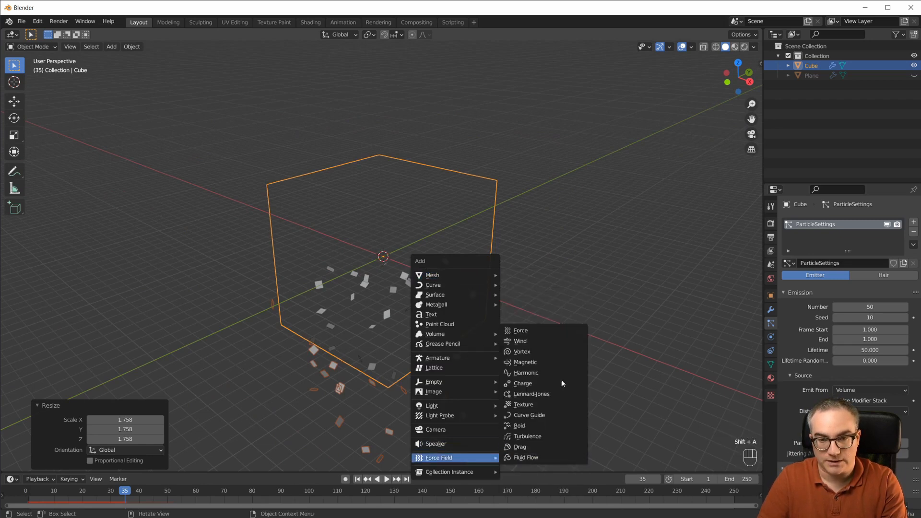
pyautogui.click(550, 436)
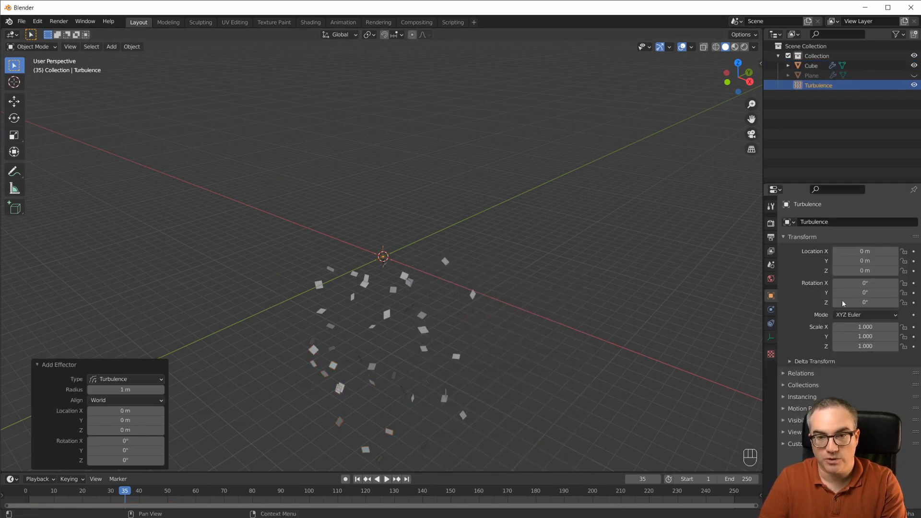
pyautogui.click(771, 338)
pyautogui.click(771, 323)
pyautogui.click(771, 309)
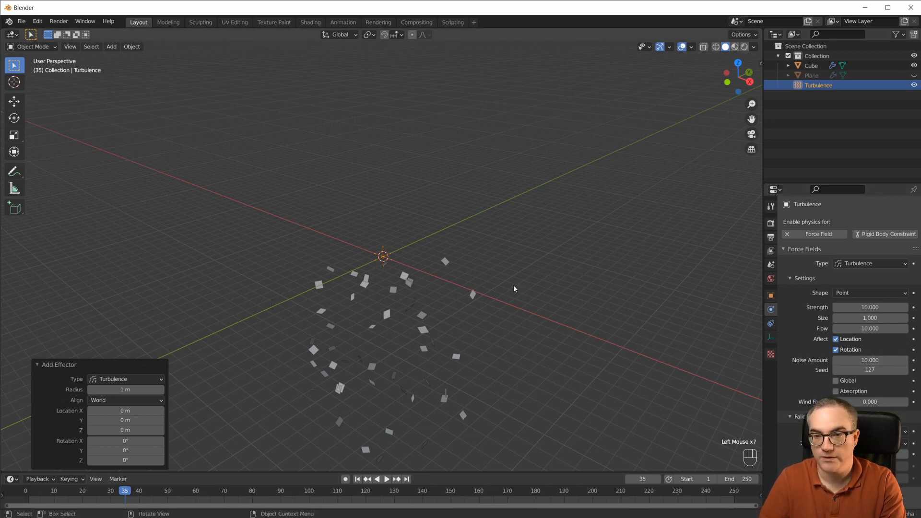
# Step: Add a Wind force field about 9.14 m below the origin, with strength 100 and flow 10
pyautogui.hotkey('shift', 'a')
pyautogui.moveTo(511, 285)
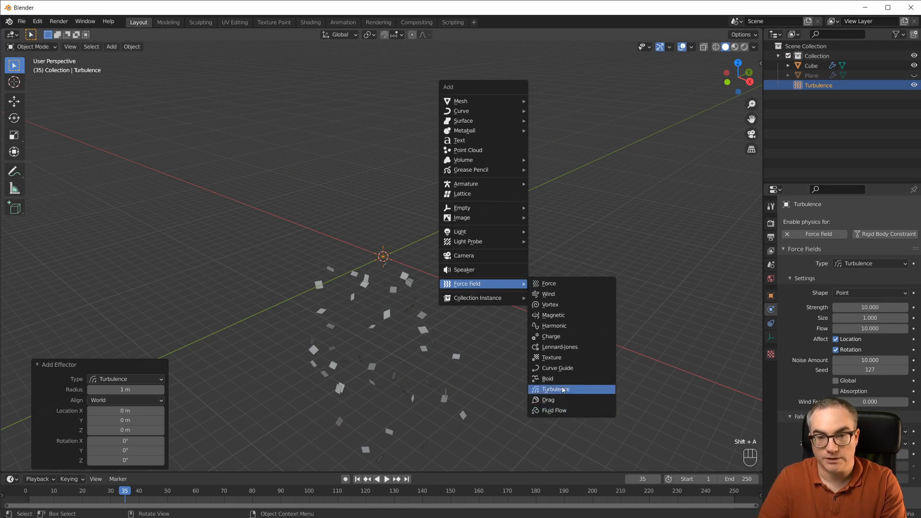
pyautogui.click(551, 294)
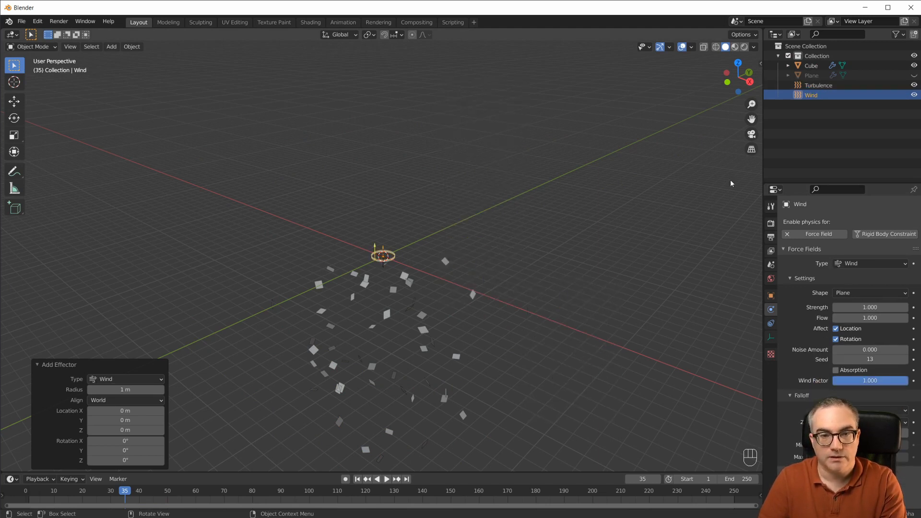
pyautogui.press('g')
pyautogui.press('z')
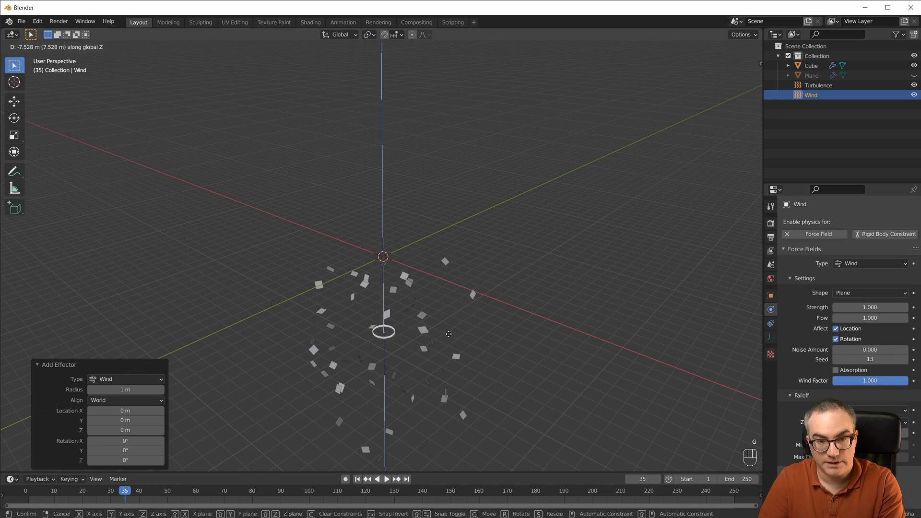
pyautogui.click(450, 348)
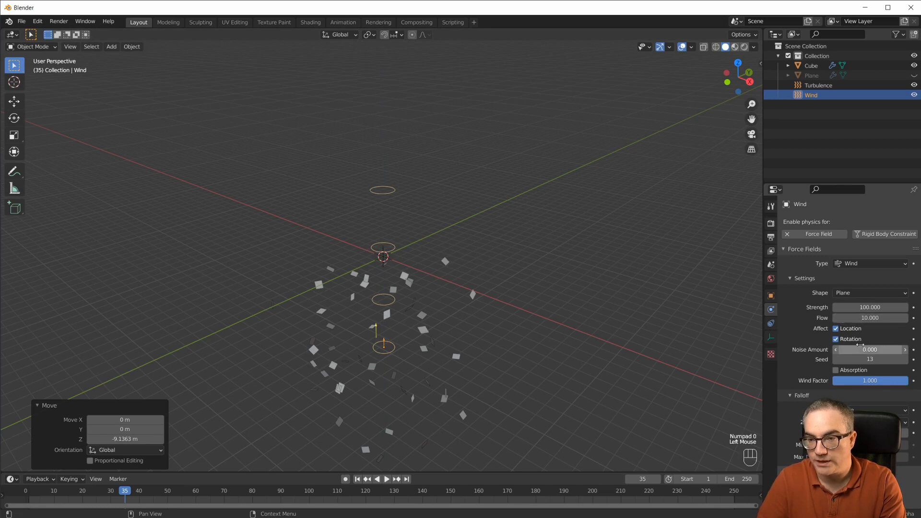
# Step: Set the wind's noise amount to 10 and play the simulation from the first frame
pyautogui.hotkey('shift', 'Left')
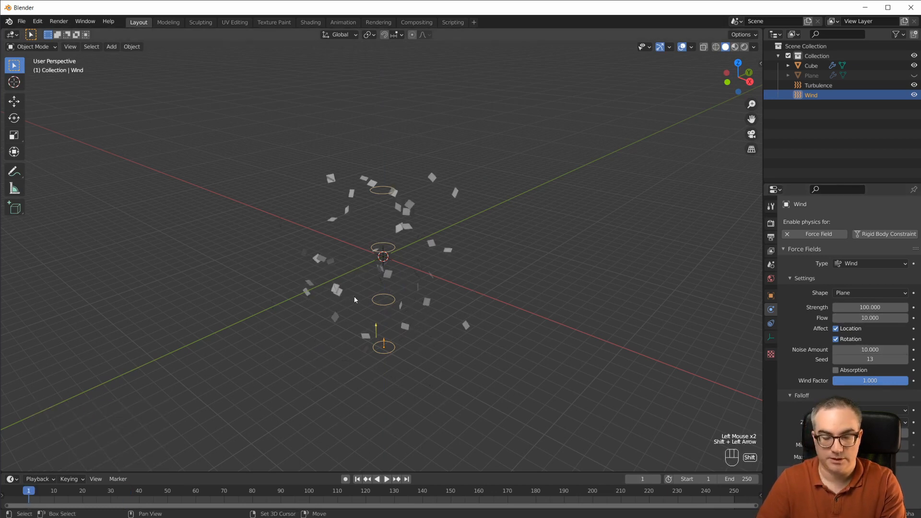
pyautogui.press('space')
pyautogui.moveTo(411, 251); pyautogui.dragTo(409, 273, button='middle')
pyautogui.scroll(3, 410, 277)
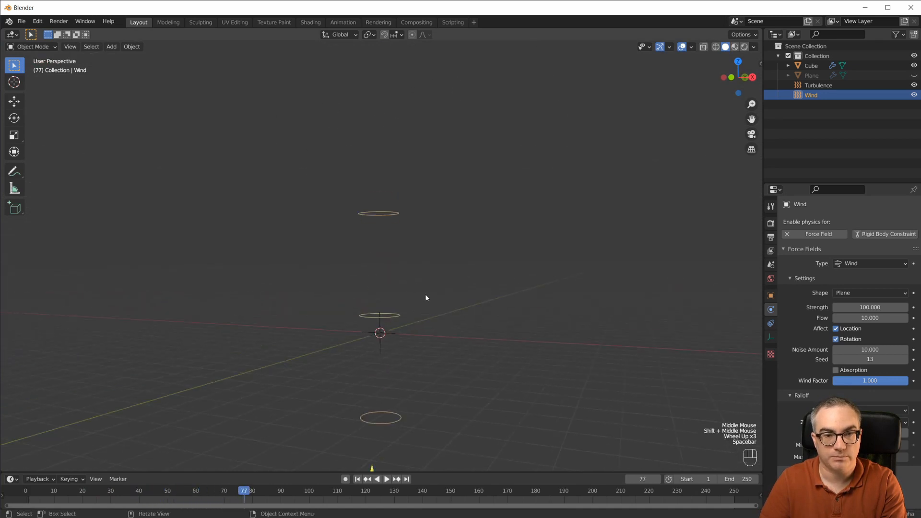
# Step: Reduce the wind strength to 50 and replay the simulation from the start
pyautogui.hotkey('shift', 'Left')
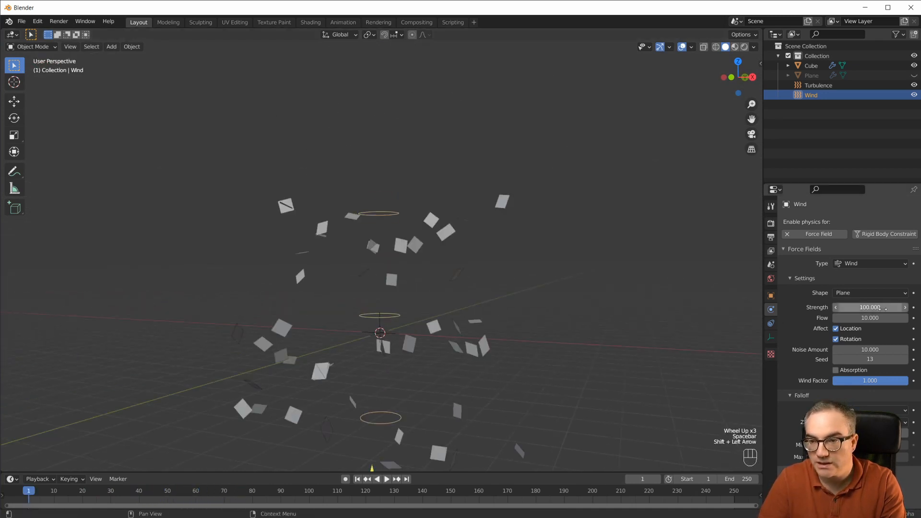
pyautogui.click(387, 260)
pyautogui.press('space')
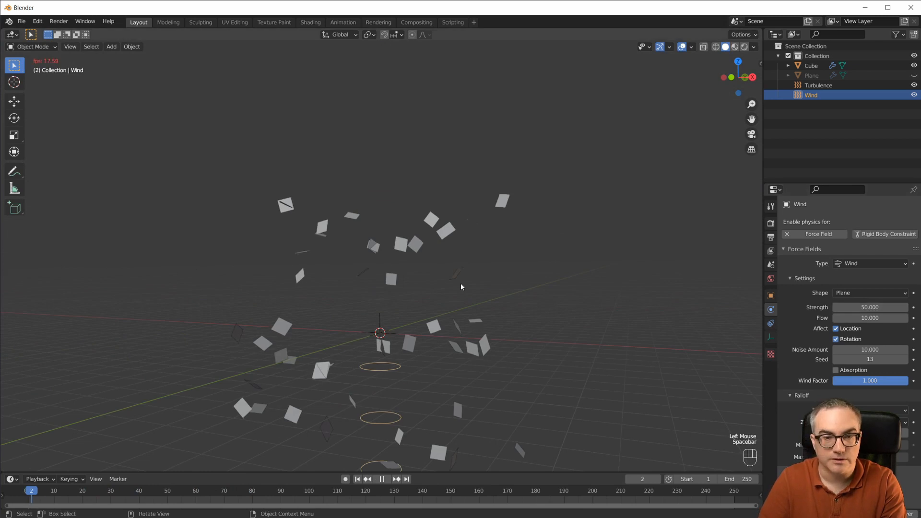
pyautogui.scroll(3, 475, 263)
pyautogui.hotkey('shift', 'Left')
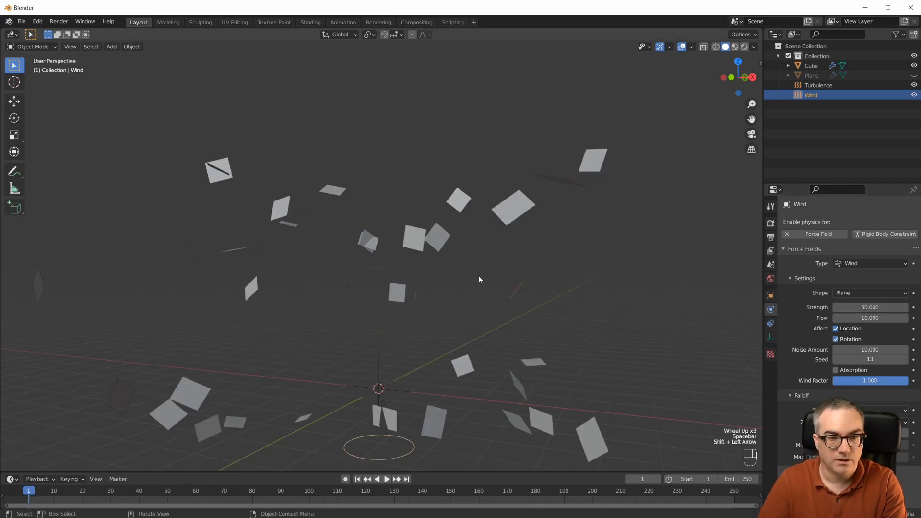
pyautogui.scroll(1, 479, 275)
pyautogui.scroll(-2, 479, 275)
# Step: Set the lifetime of the cube's particles to 999
pyautogui.click(815, 76)
pyautogui.click(811, 66)
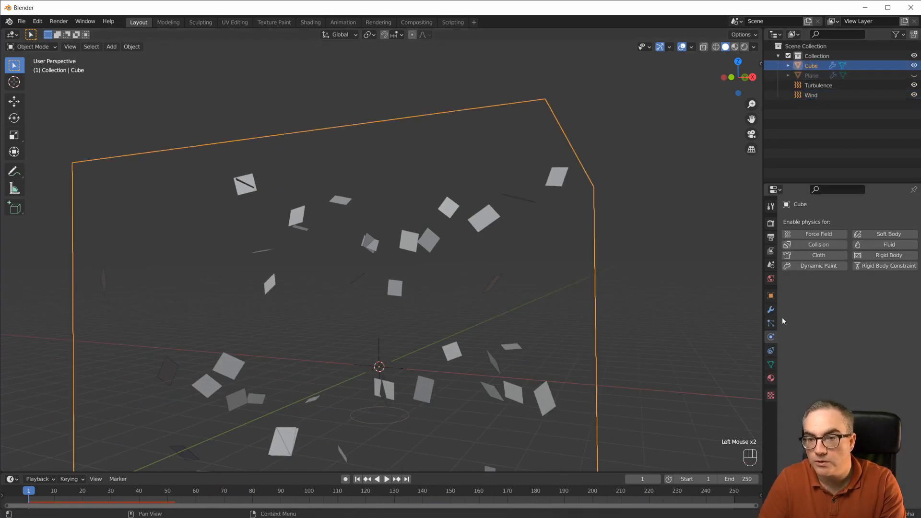
pyautogui.click(771, 323)
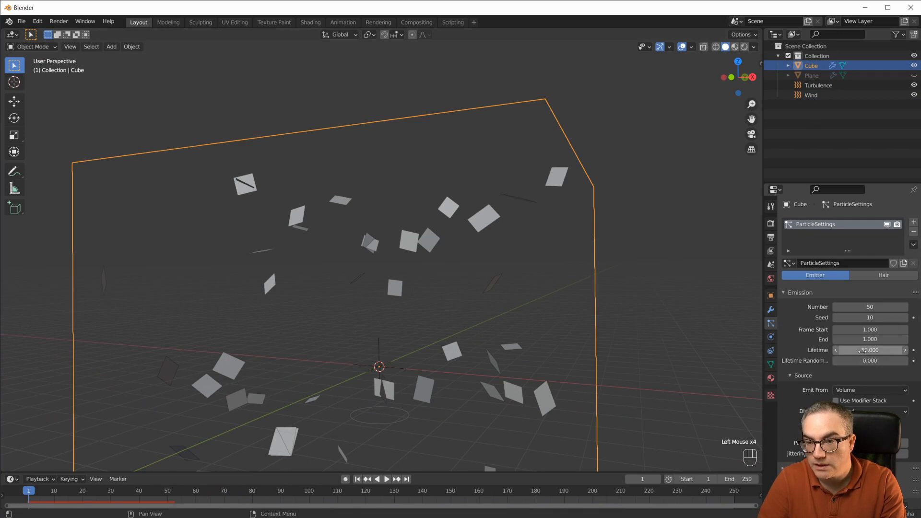
pyautogui.click(903, 389)
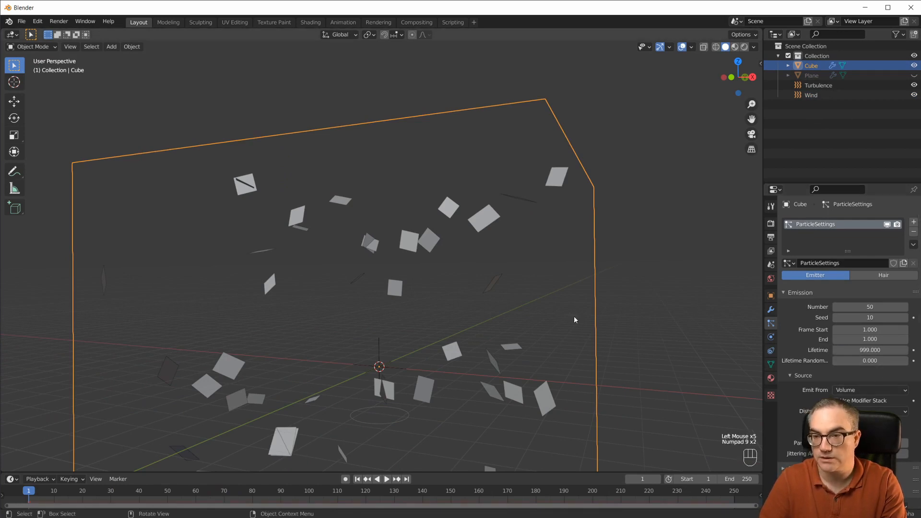
# Step: Play the simulation to frame 158 and examine the blown cloth pieces up close and from several angles
pyautogui.hotkey('shift', 'Left')
pyautogui.press('space')
pyautogui.moveTo(520, 291); pyautogui.dragTo(516, 193, button='middle')
pyautogui.press('space')
pyautogui.scroll(2, 468, 311)
pyautogui.scroll(2, 469, 298)
pyautogui.scroll(-7, 468, 282)
pyautogui.scroll(3, 459, 246)
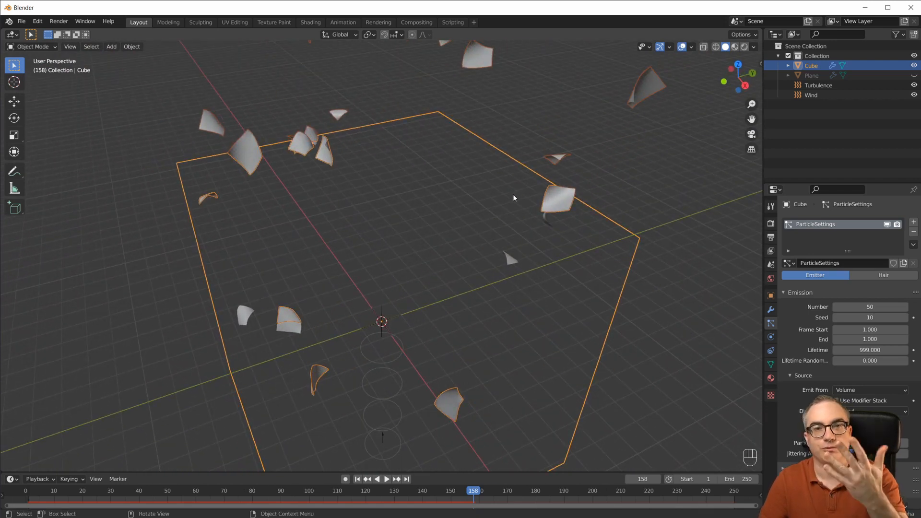
pyautogui.moveTo(463, 229); pyautogui.dragTo(570, 194, button='middle')
pyautogui.scroll(-3, 526, 263)
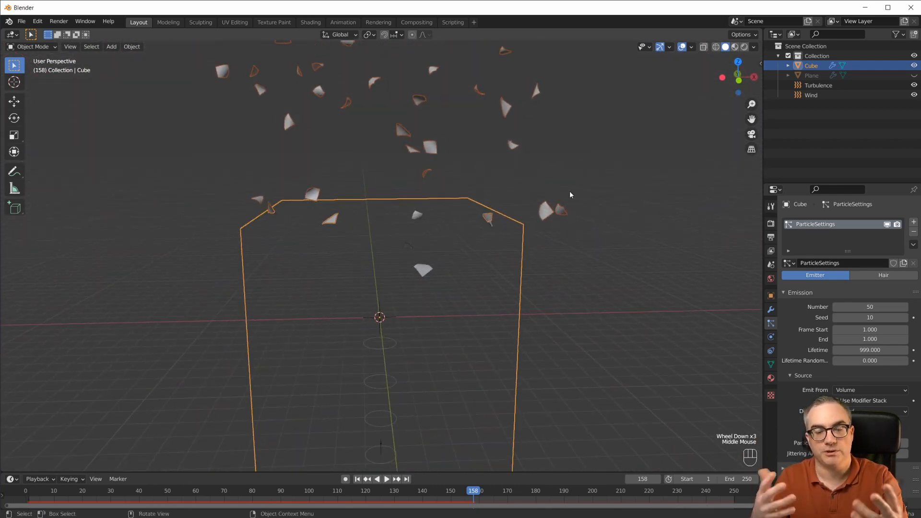
pyautogui.moveTo(572, 284)
pyautogui.mouseDown(button='middle')
pyautogui.moveTo(563, 262)
pyautogui.moveTo(556, 280)
pyautogui.mouseUp(button='middle')
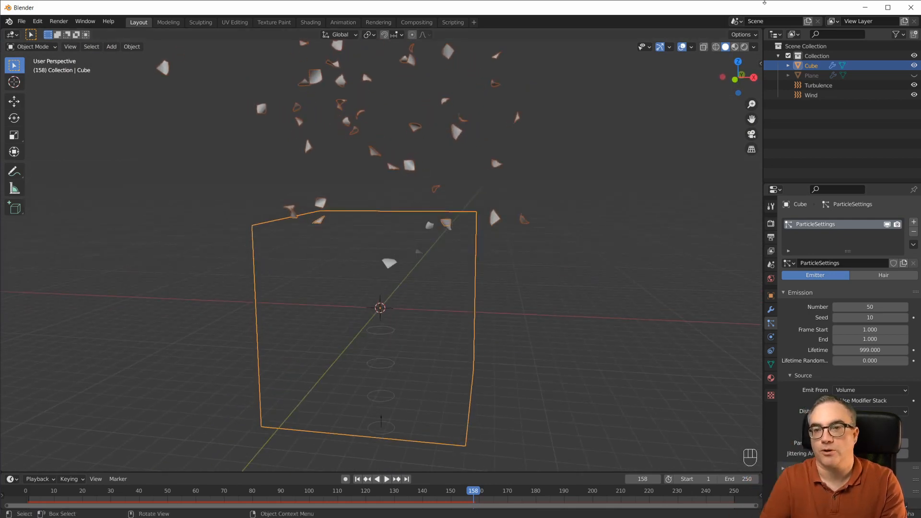
# Step: Convert the cube's particle system into separate plane objects at frame 97
pyautogui.click(812, 75)
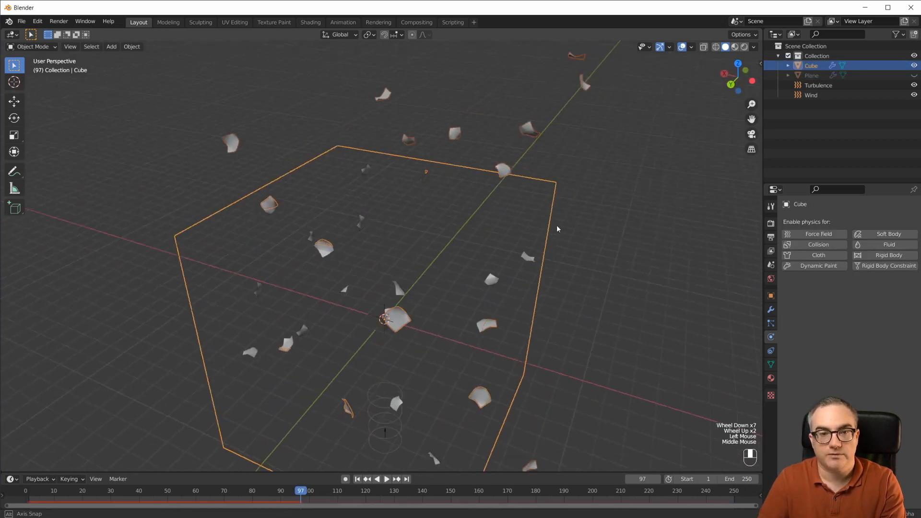
pyautogui.scroll(-3, 554, 223)
pyautogui.scroll(3, 550, 218)
pyautogui.moveTo(548, 223); pyautogui.dragTo(624, 240, button='middle')
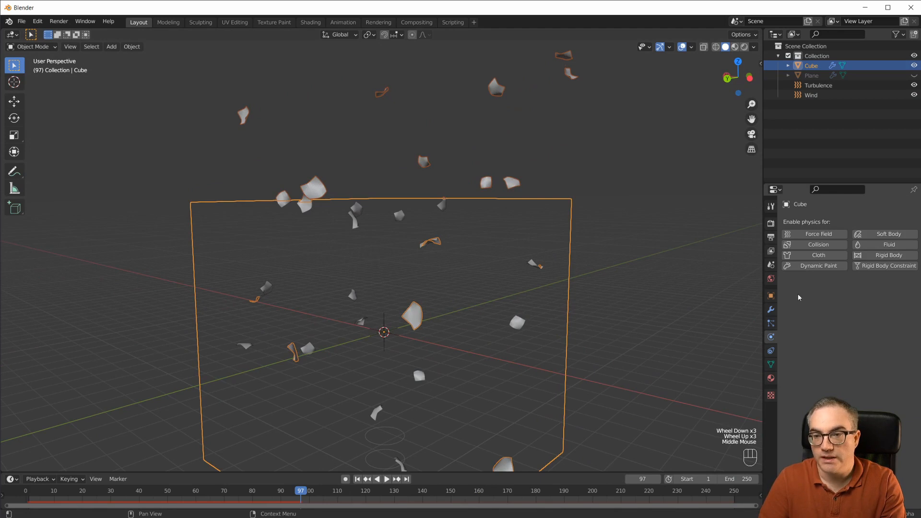
pyautogui.click(771, 309)
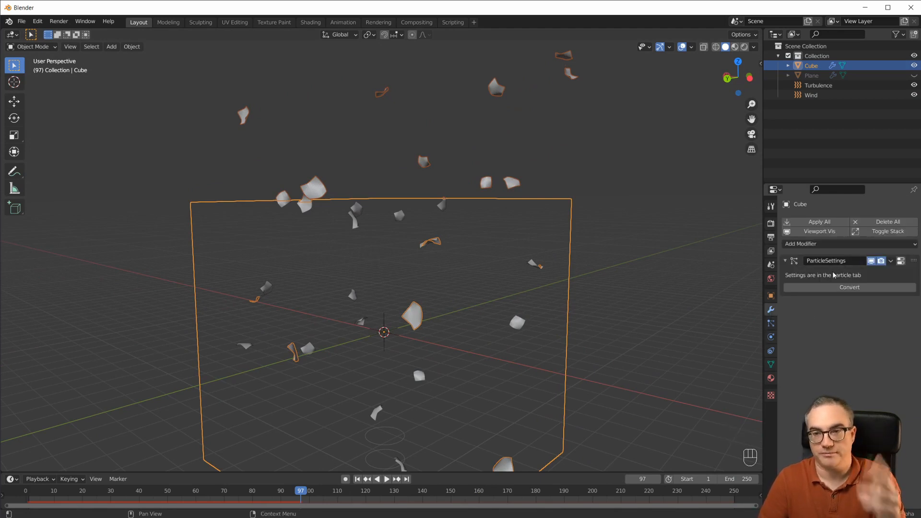
pyautogui.moveTo(684, 320); pyautogui.dragTo(578, 272, button='middle')
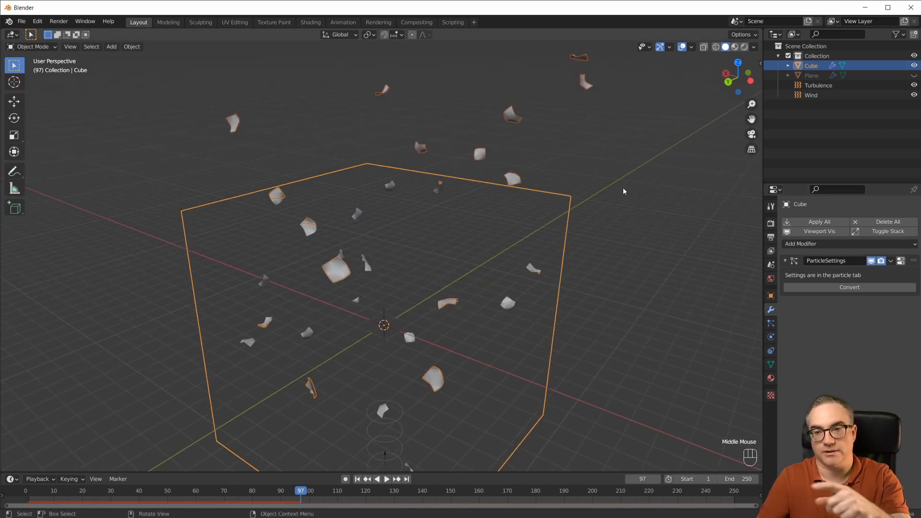
pyautogui.click(862, 288)
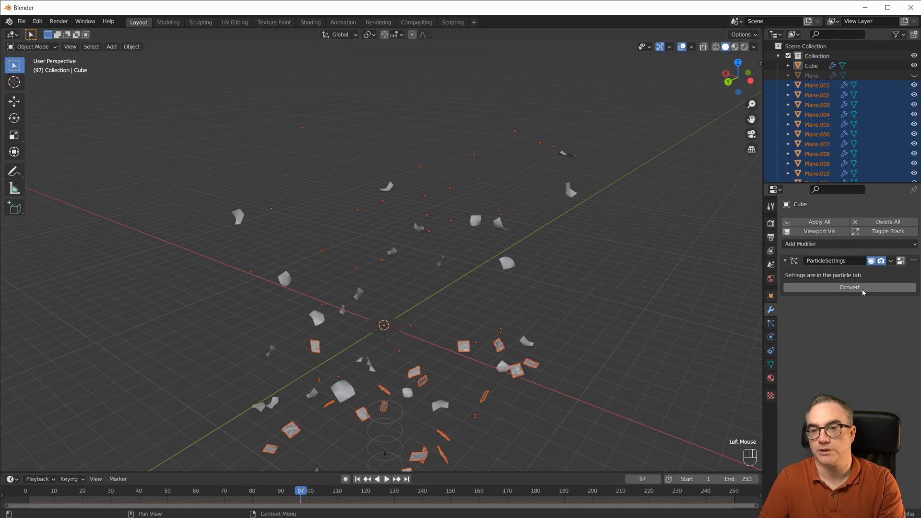
# Step: Move all the converted plane objects into a new collection named "cloth"
pyautogui.scroll(-16, 833, 120)
pyautogui.scroll(12, 836, 121)
pyautogui.scroll(4, 834, 121)
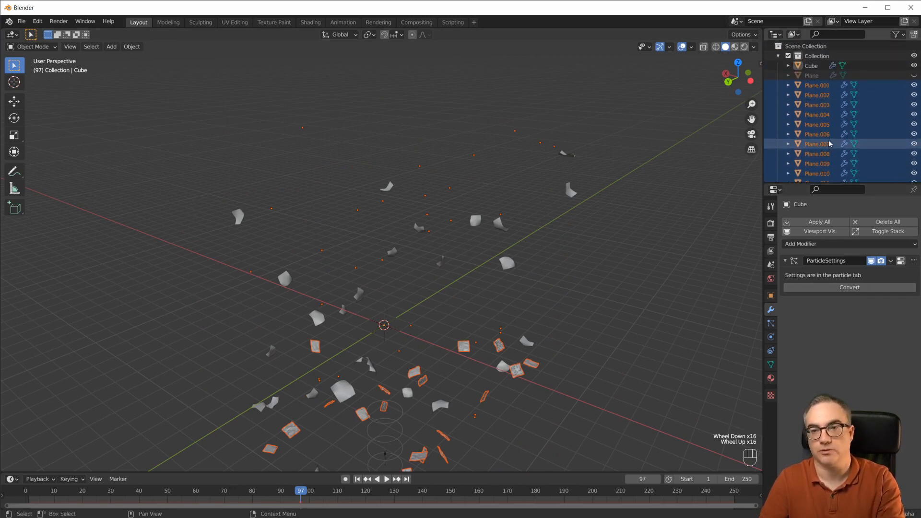
pyautogui.press('m')
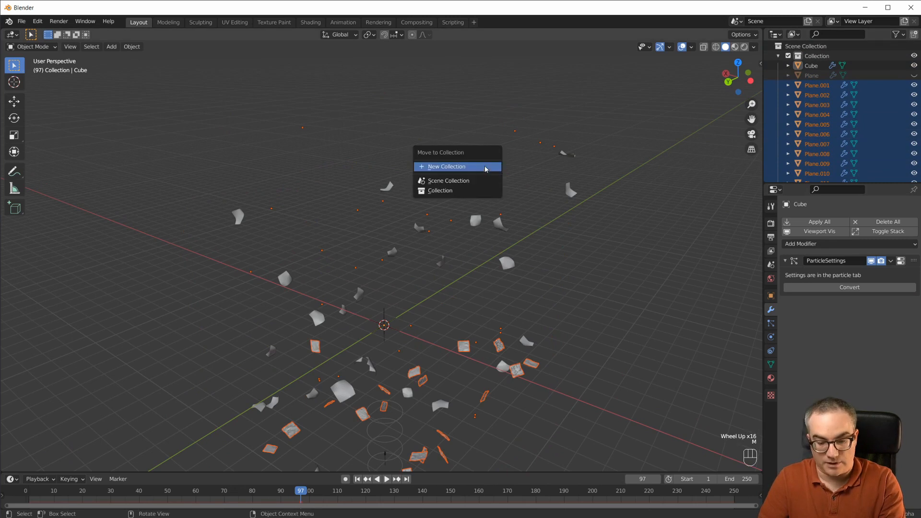
pyautogui.click(458, 172)
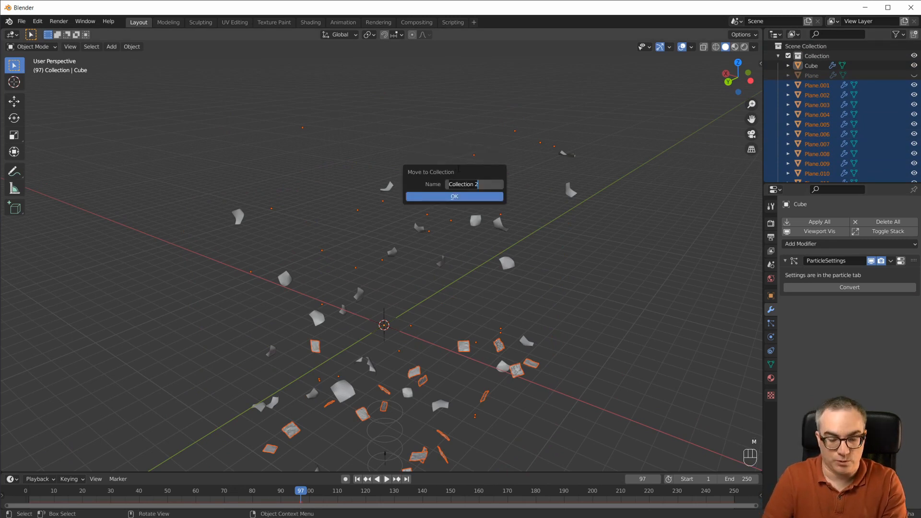
pyautogui.write('clot')
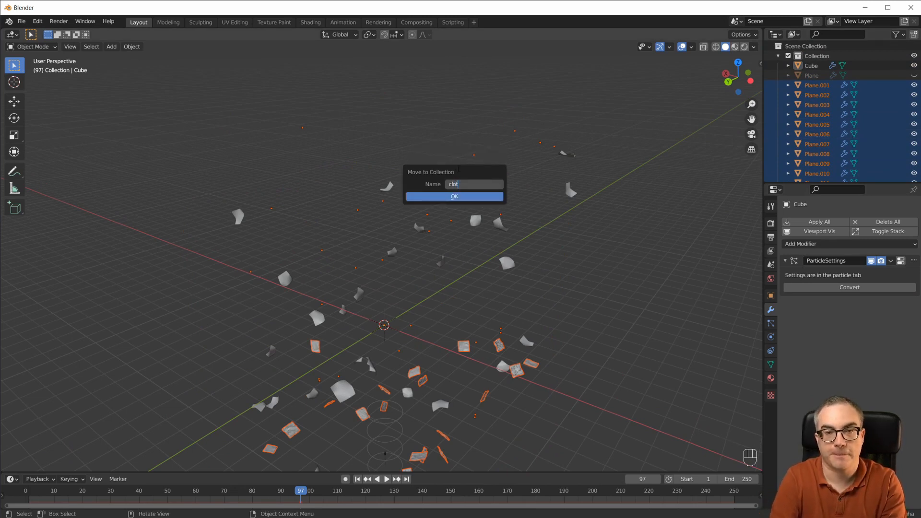
pyautogui.write('h')
pyautogui.press('Return')
pyautogui.click(454, 196)
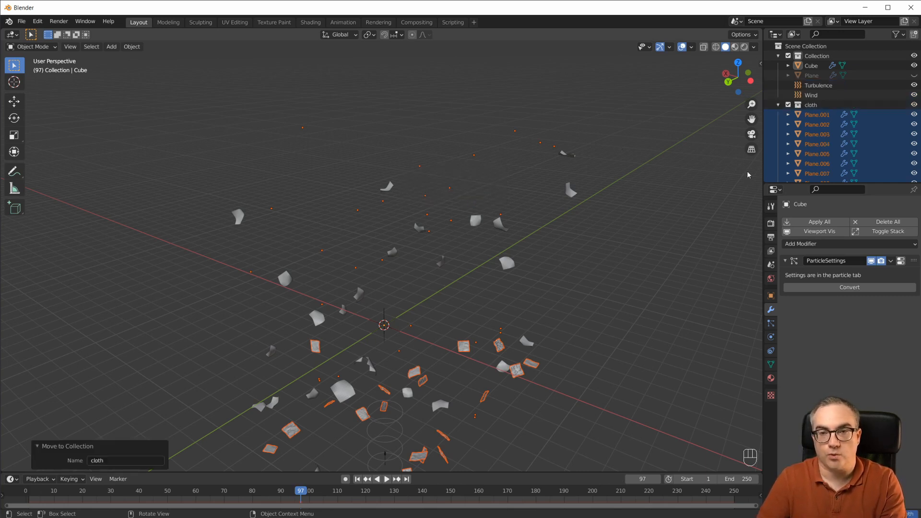
# Step: Hide the cube emitter in the viewport and show the Disable in Viewports toggles in the outliner
pyautogui.scroll(-5, 825, 106)
pyautogui.scroll(4, 824, 106)
pyautogui.moveTo(612, 204); pyautogui.dragTo(537, 306, button='middle')
pyautogui.scroll(3, 834, 72)
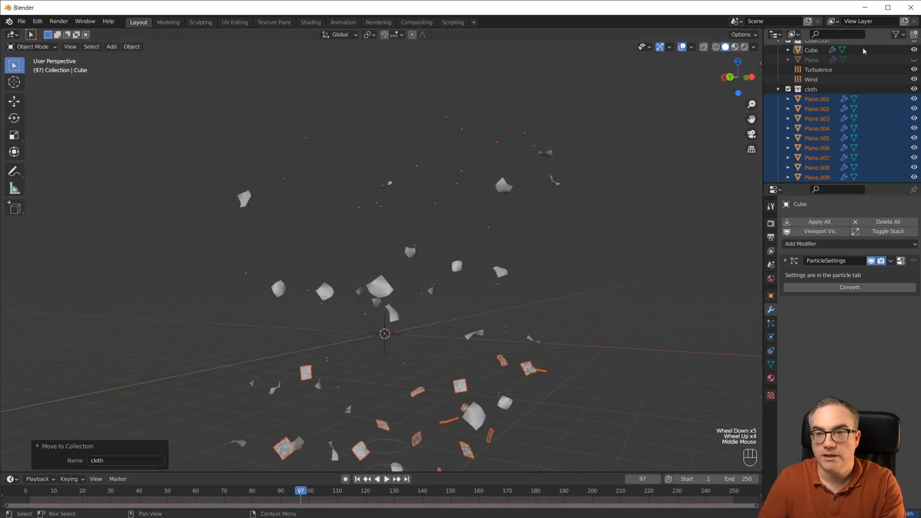
pyautogui.click(914, 66)
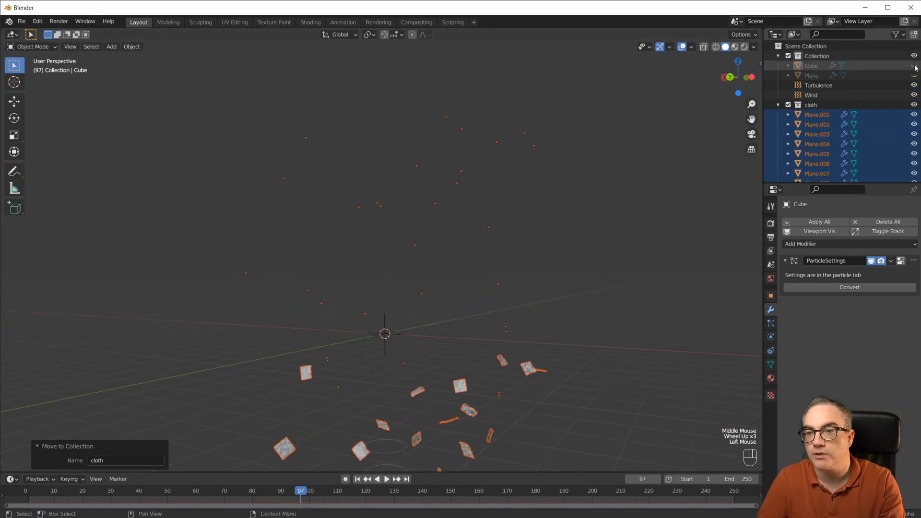
pyautogui.click(899, 34)
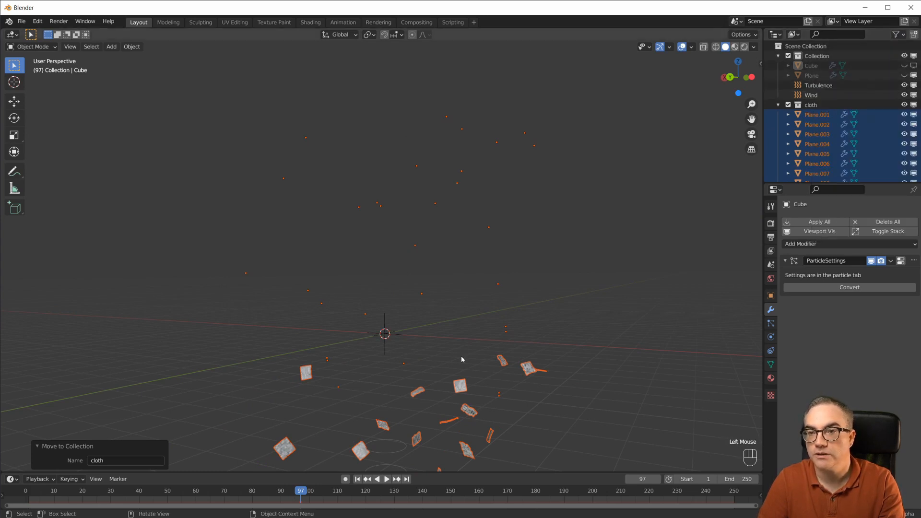
pyautogui.scroll(-3, 466, 355)
pyautogui.scroll(4, 470, 364)
pyautogui.keyDown('shift'); pyautogui.moveTo(475, 338); pyautogui.dragTo(456, 194, button='middle'); pyautogui.keyUp('shift')
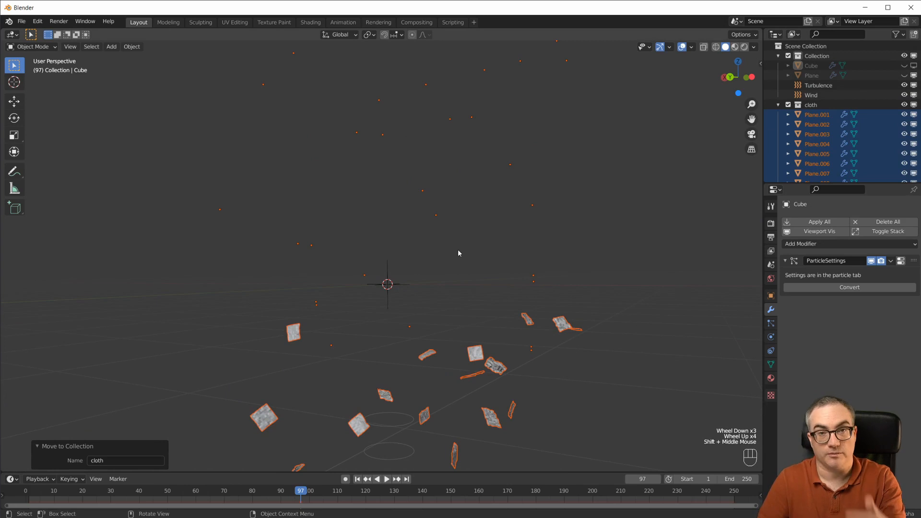
# Step: Play the simulation of the converted planes from the first frame to frame 75, examine their motion, and return to frame 1
pyautogui.scroll(-1, 456, 269)
pyautogui.scroll(1, 456, 291)
pyautogui.hotkey('shift', 'Left')
pyautogui.moveTo(564, 277); pyautogui.dragTo(571, 229, button='middle')
pyautogui.press('space')
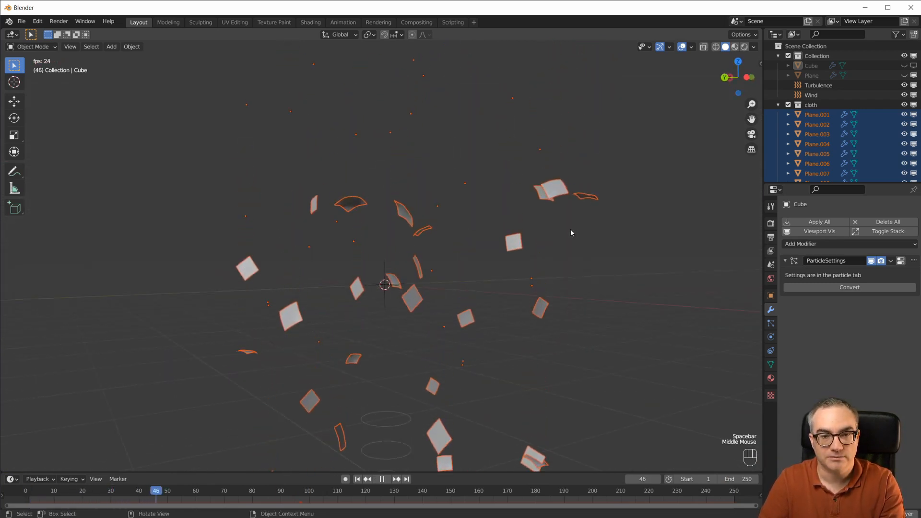
pyautogui.press('space')
pyautogui.moveTo(560, 280)
pyautogui.mouseDown(button='middle')
pyautogui.moveTo(566, 246)
pyautogui.moveTo(565, 280)
pyautogui.mouseUp(button='middle')
pyautogui.scroll(-3, 564, 280)
pyautogui.scroll(3, 562, 288)
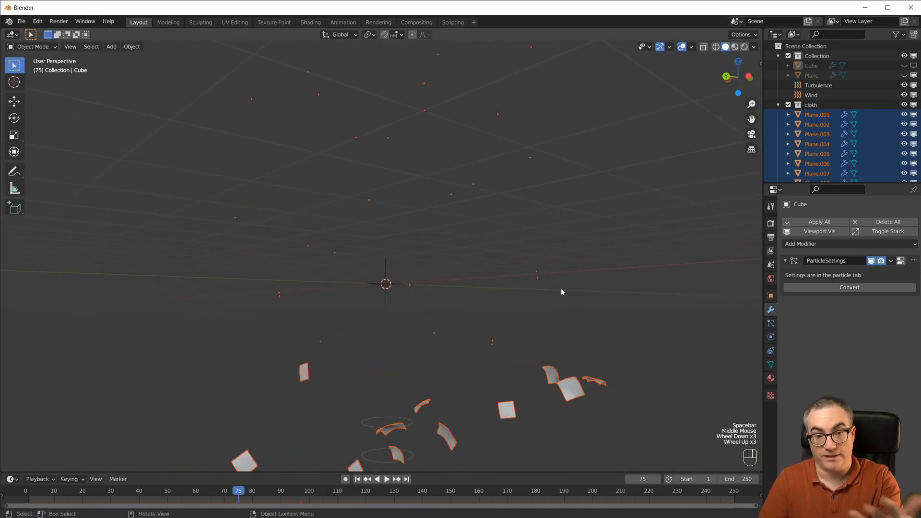
pyautogui.hotkey('shift', 'Left')
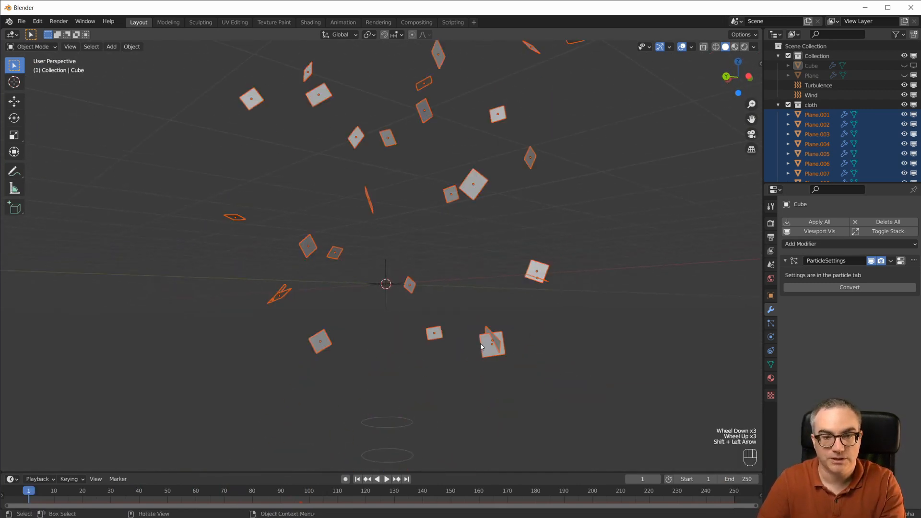
# Step: Set the Wind force field's strength to 150 and preview the simulation from the first frame
pyautogui.click(389, 429)
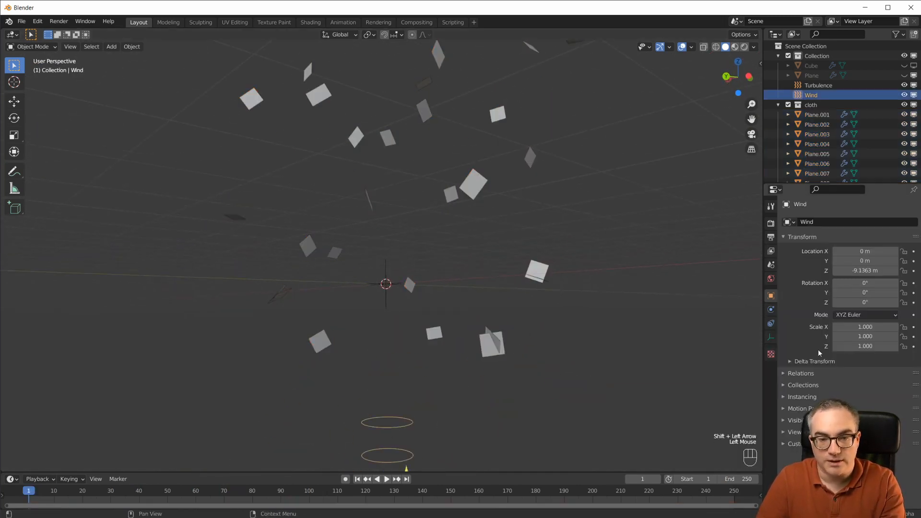
pyautogui.click(771, 310)
pyautogui.click(870, 307)
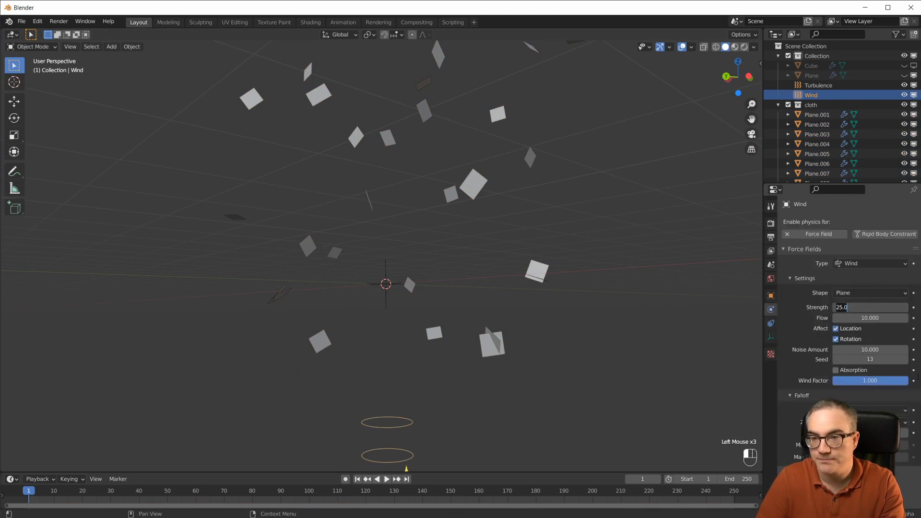
pyautogui.write('150')
pyautogui.press('Return')
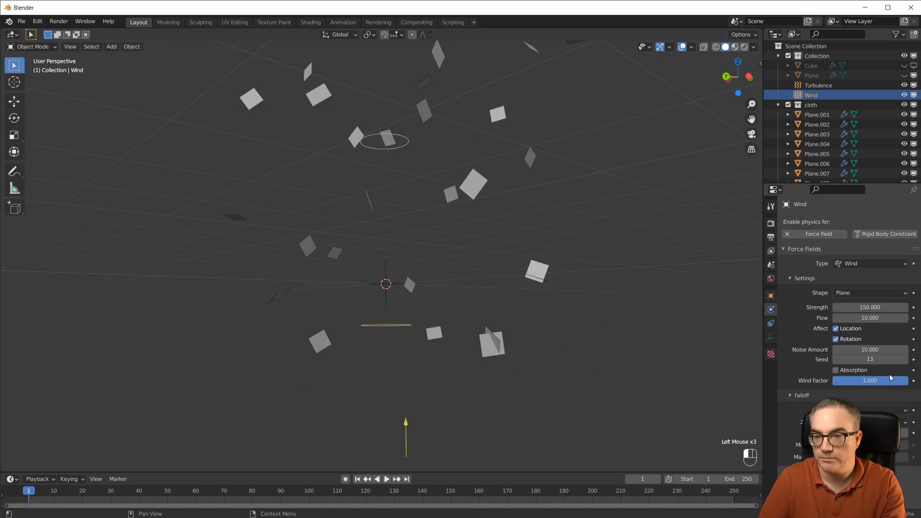
pyautogui.hotkey('shift', 'Left')
pyautogui.press('space')
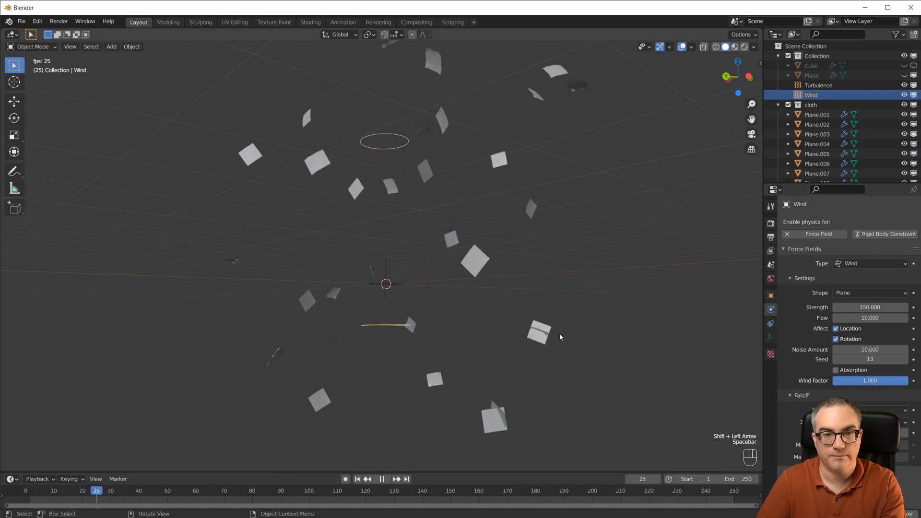
pyautogui.press('space')
# Step: Set the Wind force field's strength to 500 and preview the simulation from the first frame to frame 30
pyautogui.click(870, 307)
pyautogui.write('500')
pyautogui.press('Return')
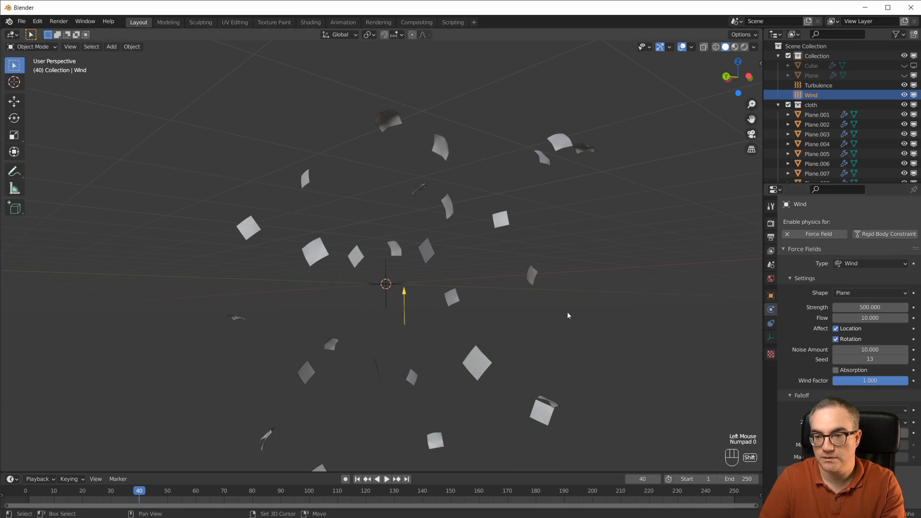
pyautogui.hotkey('shift', 'Left')
pyautogui.press('space')
pyautogui.press('space')
pyautogui.scroll(-4, 557, 279)
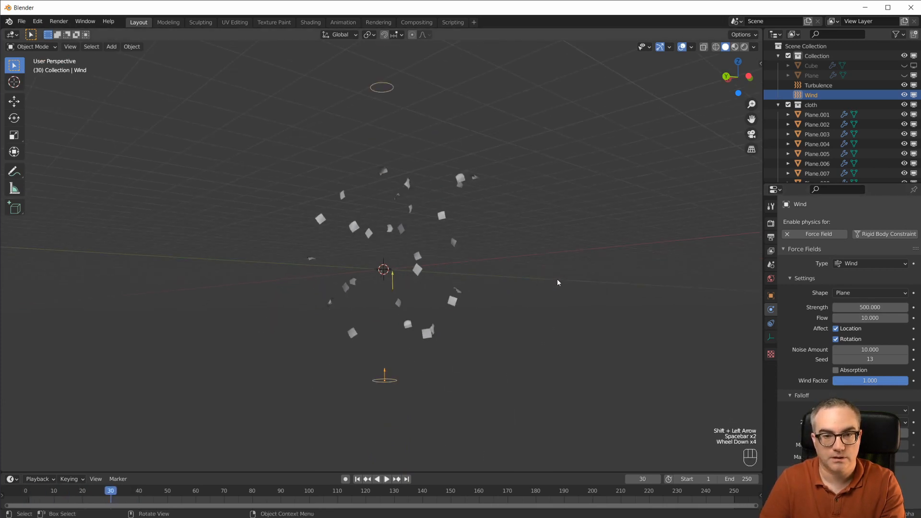
pyautogui.click(394, 385)
pyautogui.scroll(-7, 448, 400)
pyautogui.scroll(8, 448, 399)
pyautogui.moveTo(460, 346)
pyautogui.mouseDown(button='middle')
pyautogui.moveTo(390, 380)
pyautogui.moveTo(455, 348)
pyautogui.mouseUp(button='middle')
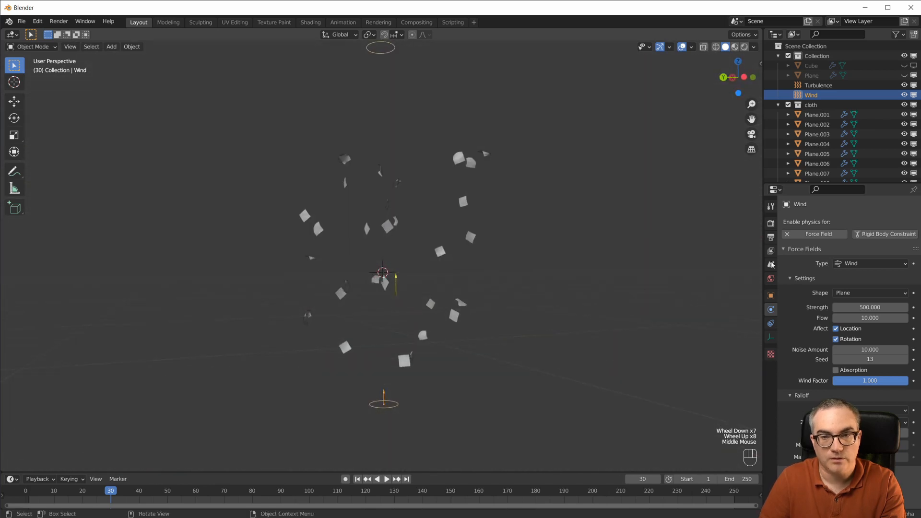
# Step: Set the Turbulence force field's strength to 100
pyautogui.click(818, 85)
pyautogui.click(864, 307)
pyautogui.write('5.0')
pyautogui.hotkey('shift', 'Left')
pyautogui.hotkey('shift', 'Left')
pyautogui.write('100')
pyautogui.press('Return')
# Step: Play the simulation from the first frame to frame 131 and examine how the turbulence deforms the falling cloth pieces
pyautogui.hotkey('shift', 'Left')
pyautogui.press('space')
pyautogui.moveTo(560, 304)
pyautogui.mouseDown(button='middle')
pyautogui.moveTo(474, 281)
pyautogui.moveTo(491, 298)
pyautogui.moveTo(560, 304)
pyautogui.moveTo(557, 313)
pyautogui.mouseUp(button='middle')
pyautogui.scroll(2, 477, 283)
pyautogui.scroll(2, 558, 313)
pyautogui.keyDown('shift'); pyautogui.moveTo(537, 358); pyautogui.dragTo(445, 321, button='middle'); pyautogui.keyUp('shift')
pyautogui.scroll(-3, 531, 334)
pyautogui.press('space')
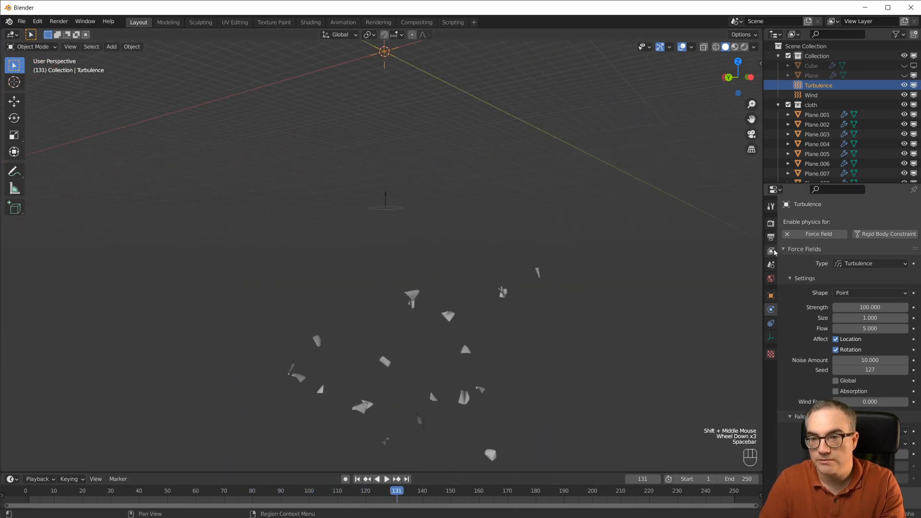
# Step: Turn off gravity for the scene
pyautogui.click(771, 265)
pyautogui.click(798, 286)
pyautogui.click(790, 285)
pyautogui.click(495, 355)
# Step: Play the gravity-free simulation from the first frame to frame 199 and examine the drifting cloth pieces up close
pyautogui.hotkey('shift', 'Left')
pyautogui.press('space')
pyautogui.keyDown('shift'); pyautogui.moveTo(497, 353); pyautogui.dragTo(535, 422, button='middle'); pyautogui.keyUp('shift')
pyautogui.scroll(4, 502, 333)
pyautogui.scroll(-3, 505, 292)
pyautogui.keyDown('shift'); pyautogui.moveTo(522, 183); pyautogui.dragTo(556, 294, button='middle'); pyautogui.keyUp('shift')
pyautogui.scroll(-2, 547, 269)
pyautogui.keyDown('shift'); pyautogui.moveTo(540, 258); pyautogui.dragTo(565, 298, button='middle'); pyautogui.keyUp('shift')
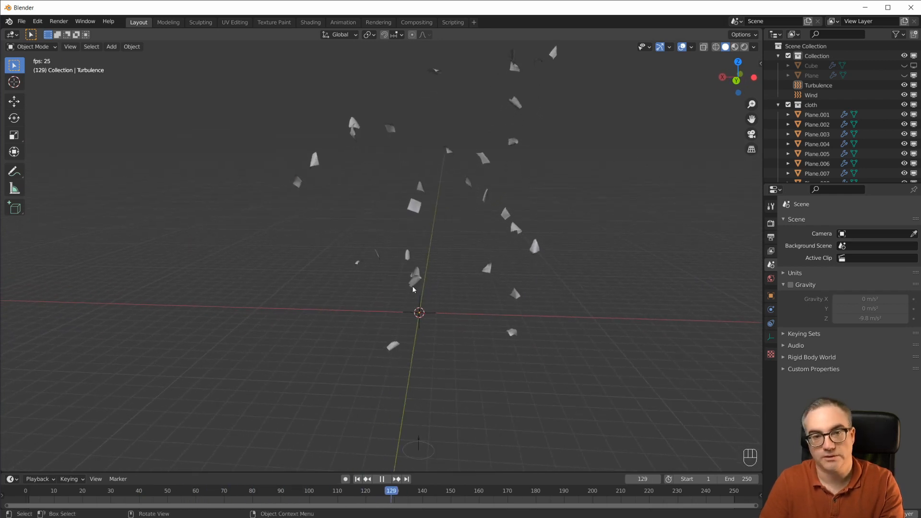
pyautogui.scroll(3, 432, 290)
pyautogui.moveTo(445, 284); pyautogui.dragTo(428, 257, button='middle')
pyautogui.press('space')
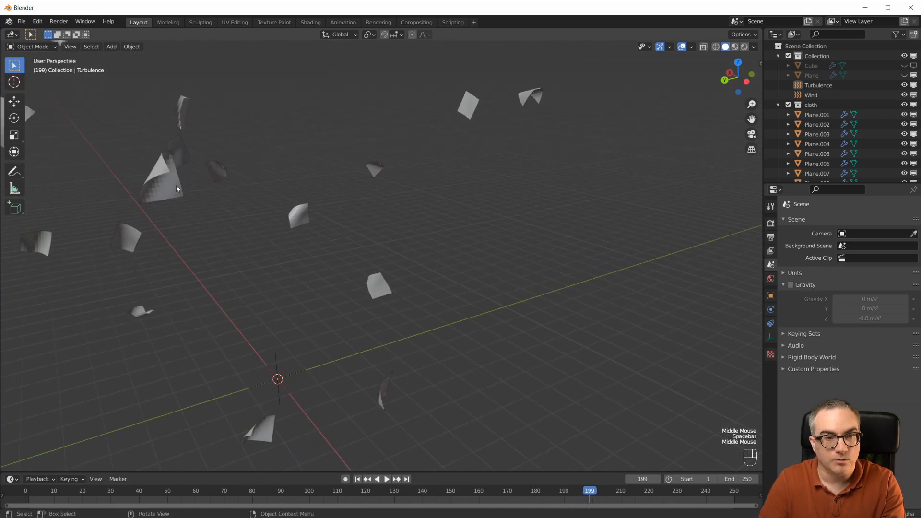
# Step: Resume playback from frame 199 and examine the whole group of floating cloth pieces from several angles
pyautogui.moveTo(238, 228); pyautogui.dragTo(362, 267, button='middle')
pyautogui.scroll(-4, 417, 240)
pyautogui.press('space')
pyautogui.keyDown('shift'); pyautogui.moveTo(469, 215); pyautogui.dragTo(478, 306, button='middle'); pyautogui.keyUp('shift')
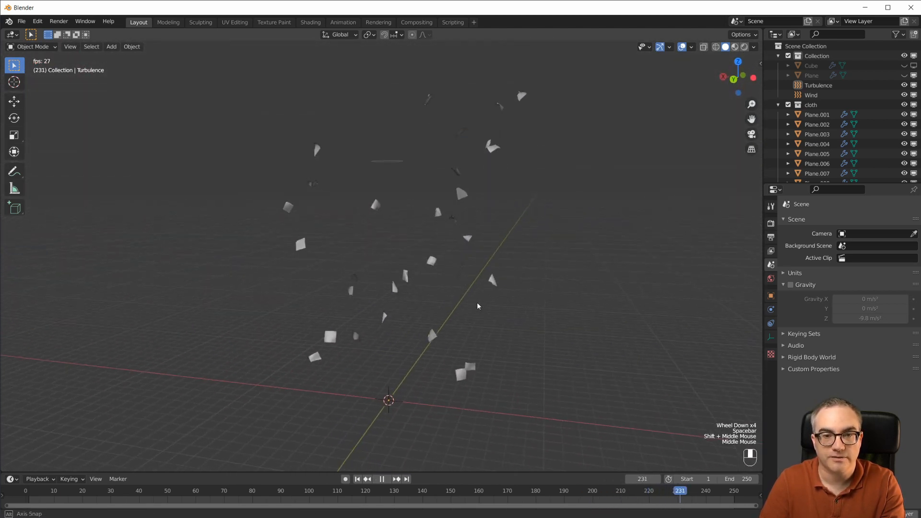
pyautogui.scroll(1, 477, 305)
pyautogui.scroll(-1, 477, 301)
pyautogui.scroll(1, 477, 301)
pyautogui.moveTo(470, 344); pyautogui.dragTo(459, 312, button='middle')
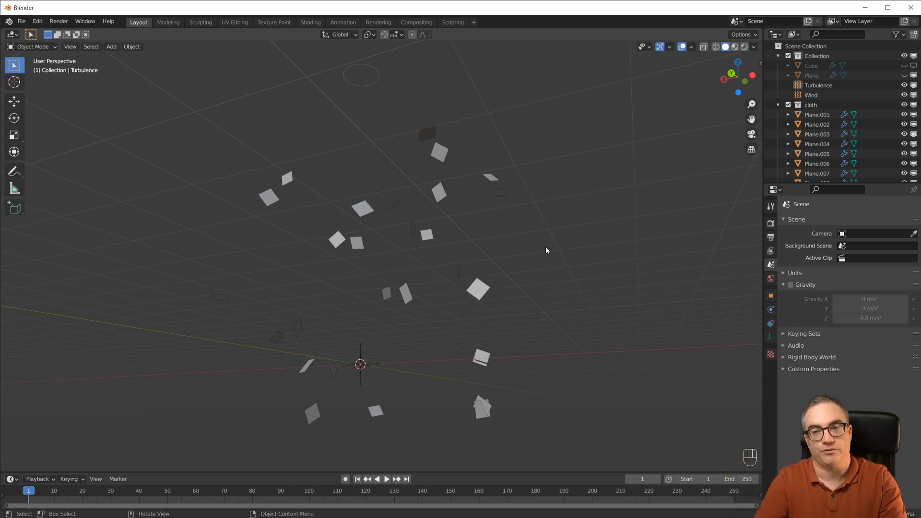
# Step: Start a new General file
pyautogui.hotkey('ctrl', 'n')
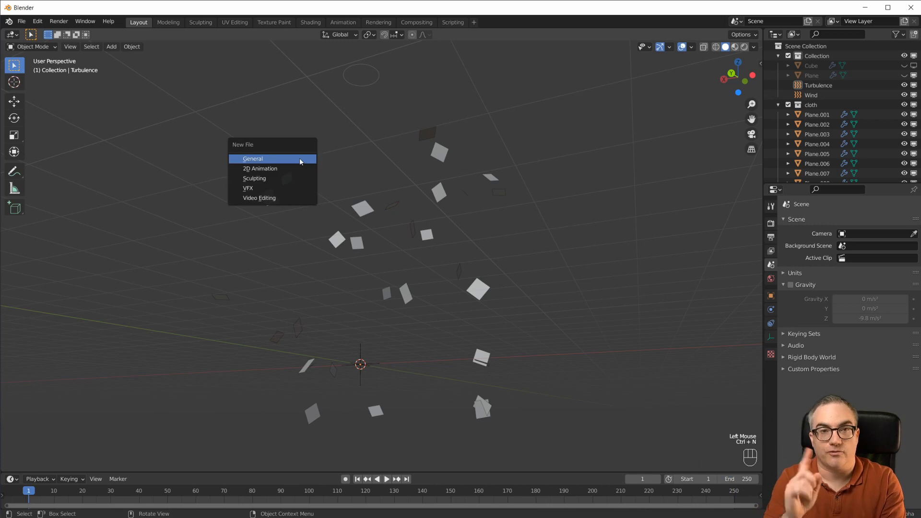
pyautogui.click(304, 158)
pyautogui.click(480, 284)
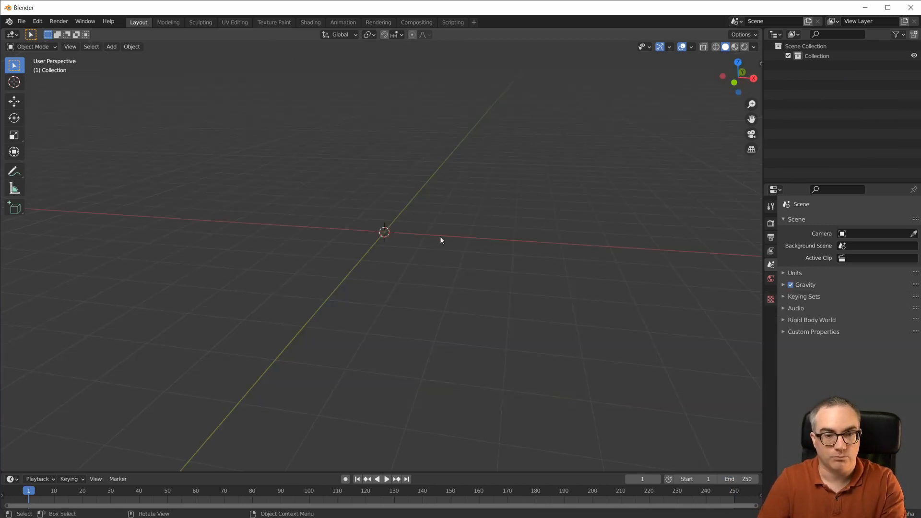
# Step: Add a plane mesh at the world origin
pyautogui.hotkey('shift', 'a')
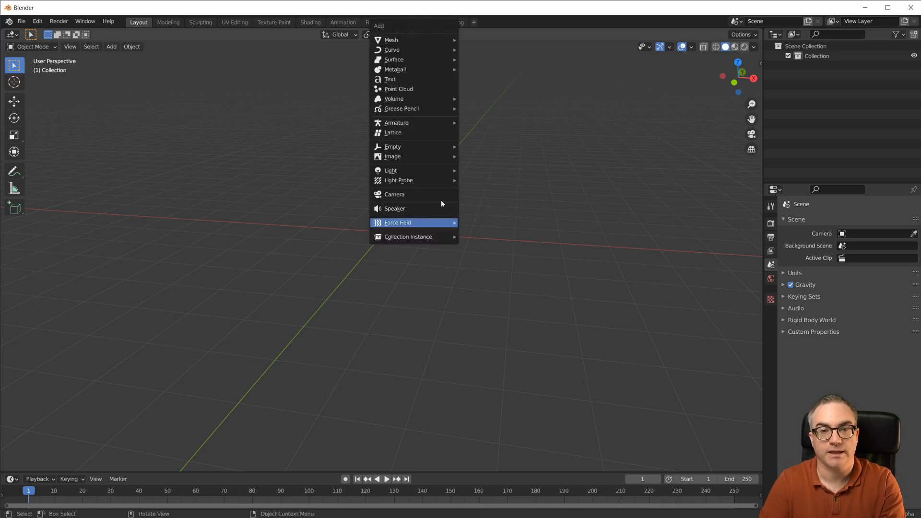
pyautogui.moveTo(398, 40)
pyautogui.click(480, 39)
pyautogui.scroll(4, 433, 244)
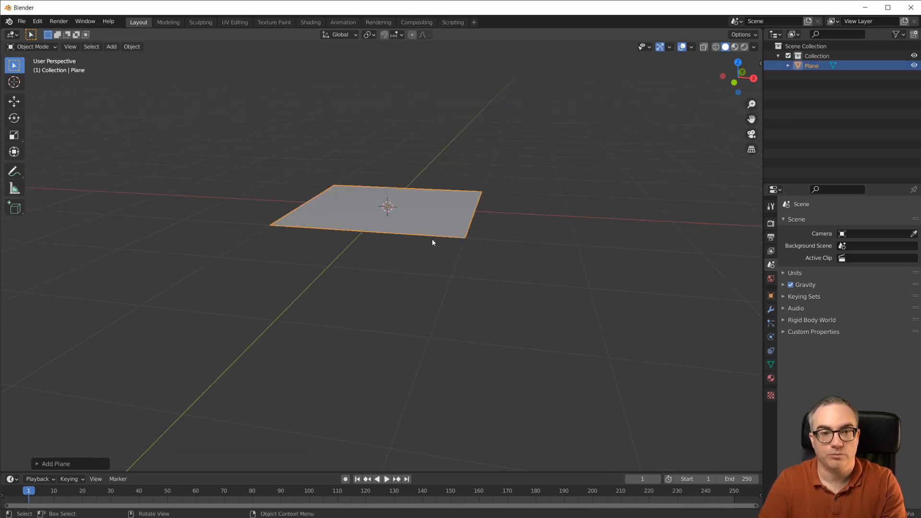
pyautogui.rightClick(396, 206)
pyautogui.press('Escape')
# Step: Subdivide the plane with 10 cuts and return to Object Mode
pyautogui.press('Tab')
pyautogui.rightClick(386, 204)
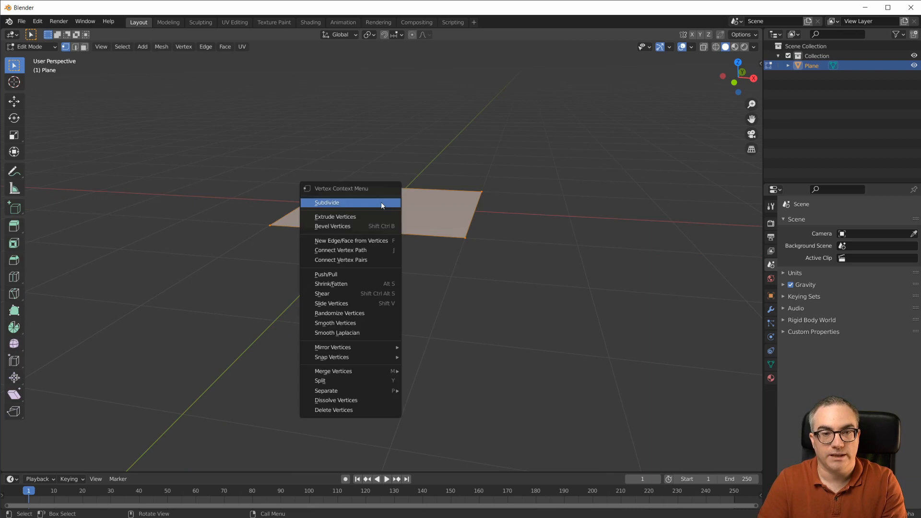
pyautogui.click(386, 204)
pyautogui.click(40, 464)
pyautogui.click(126, 398)
pyautogui.write('10')
pyautogui.press('Return')
pyautogui.press('Tab')
pyautogui.scroll(2, 363, 251)
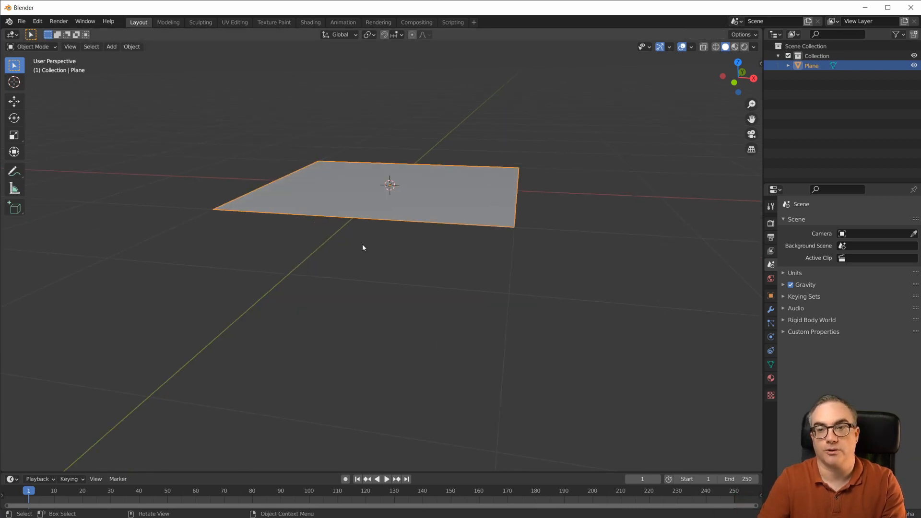
# Step: Split the 3D viewport into two stacked areas, switch the lower one to the Animation Nodes editor, and create a new node tree
pyautogui.scroll(-5, 379, 252)
pyautogui.moveTo(451, 267); pyautogui.dragTo(452, 285, button='middle')
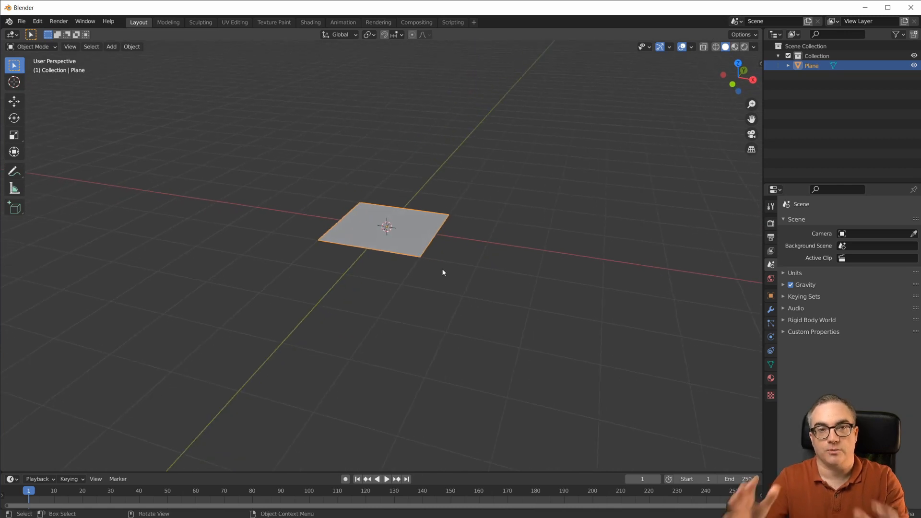
pyautogui.scroll(-1, 439, 253)
pyautogui.scroll(1, 443, 254)
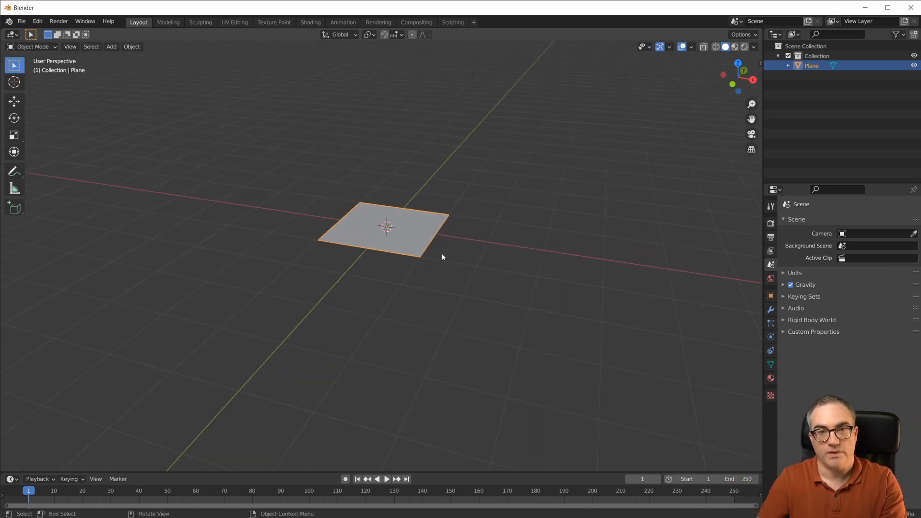
pyautogui.moveTo(6, 467); pyautogui.dragTo(9, 217)
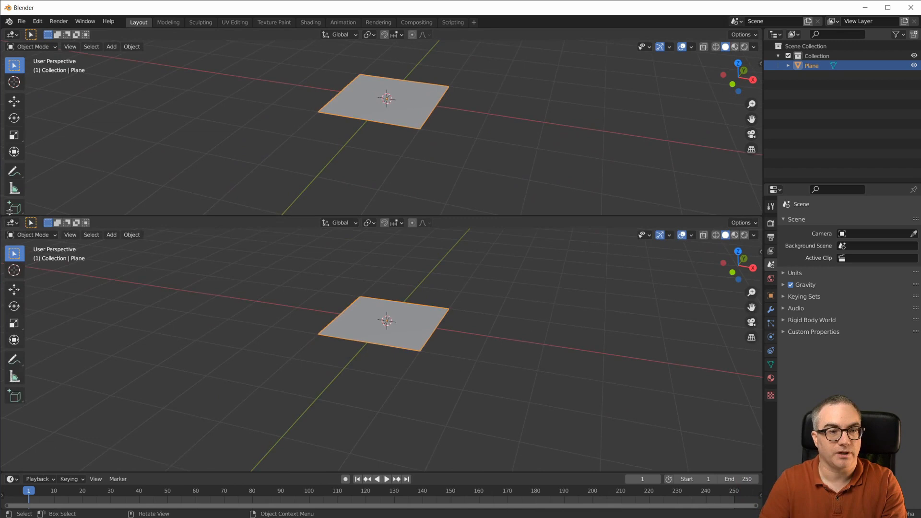
pyautogui.click(12, 223)
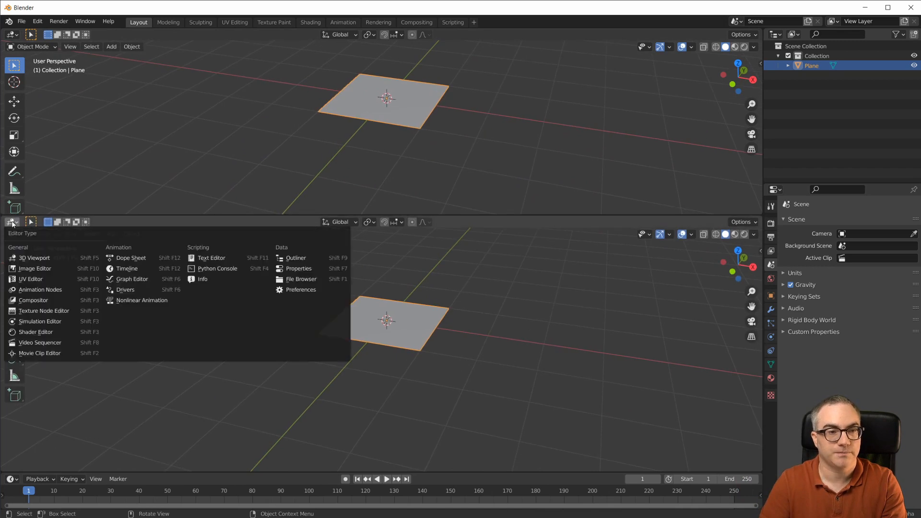
pyautogui.click(41, 290)
pyautogui.press('n')
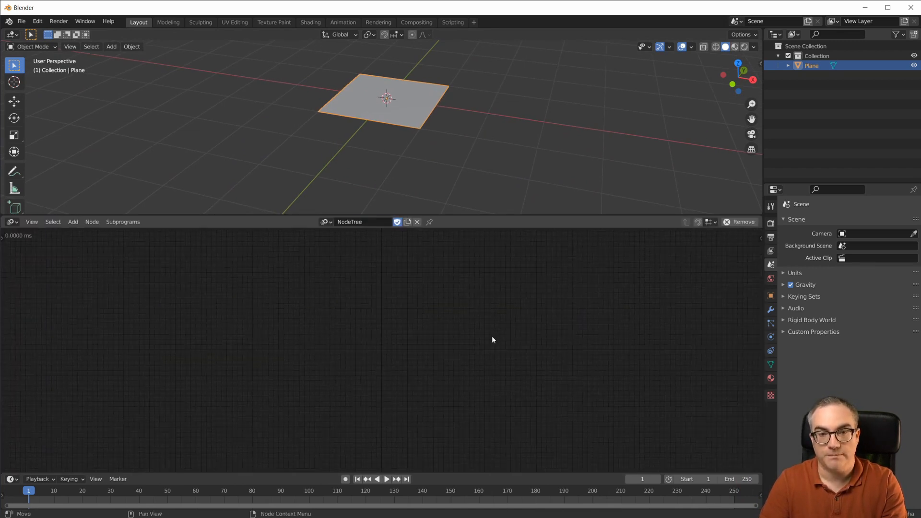
# Step: Add a Random Vector node to the node tree and switch it to output a list of vectors
pyautogui.scroll(-5, 451, 149)
pyautogui.moveTo(467, 112); pyautogui.dragTo(466, 145, button='middle')
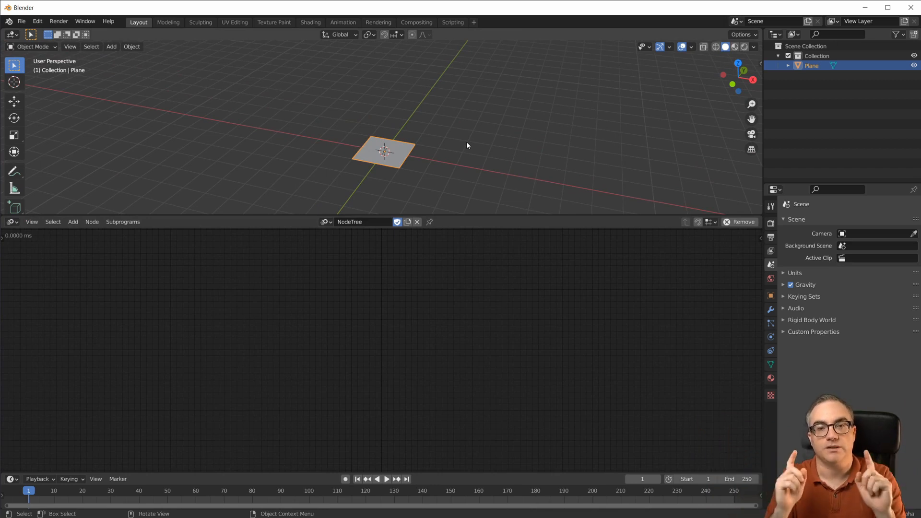
pyautogui.hotkey('shift', 'a')
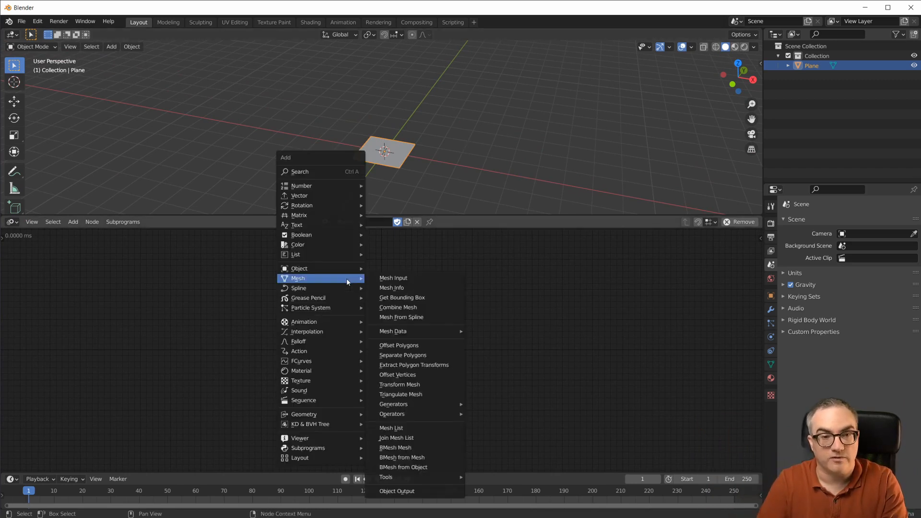
pyautogui.moveTo(328, 196)
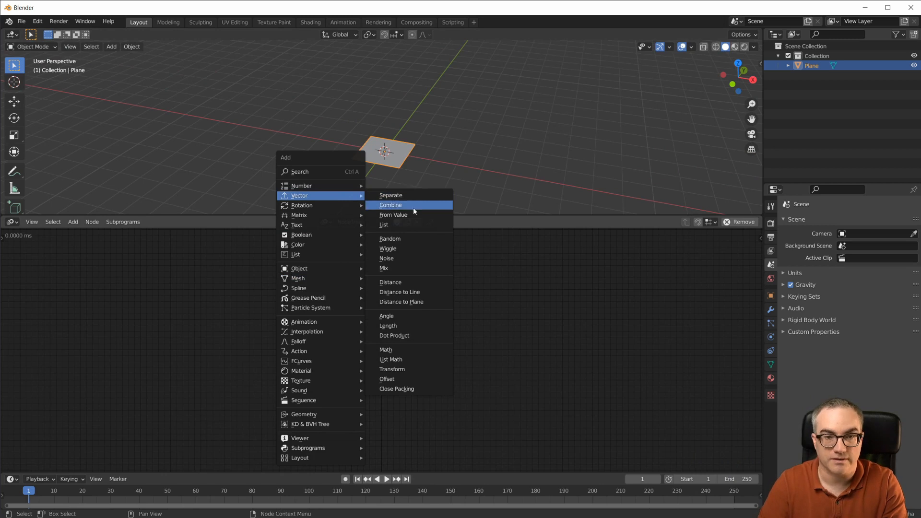
pyautogui.click(414, 239)
pyautogui.scroll(10, 278, 285)
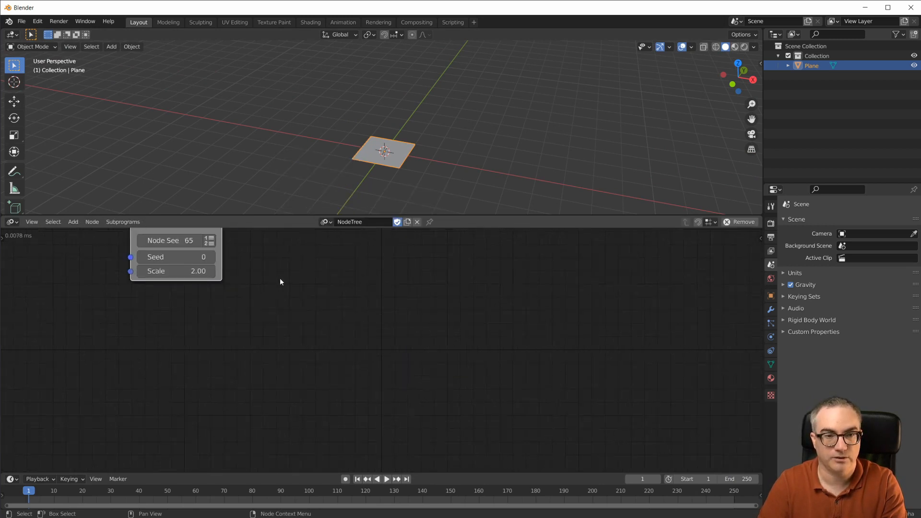
pyautogui.moveTo(267, 279); pyautogui.dragTo(321, 350, button='middle')
pyautogui.click(267, 312)
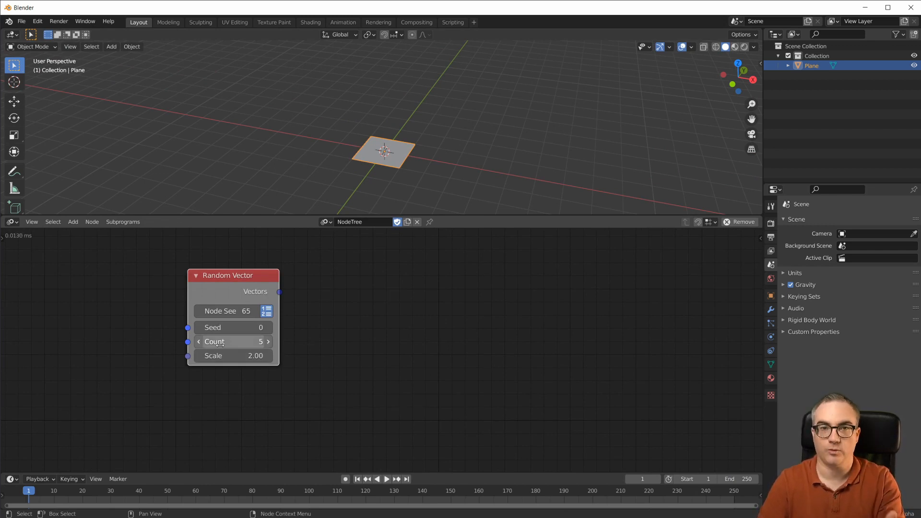
# Step: Add an Object Instancer node before the Random Vector node, with Copy Full Object and Deep Copy enabled
pyautogui.scroll(-3, 347, 350)
pyautogui.moveTo(351, 358); pyautogui.dragTo(388, 350, button='middle')
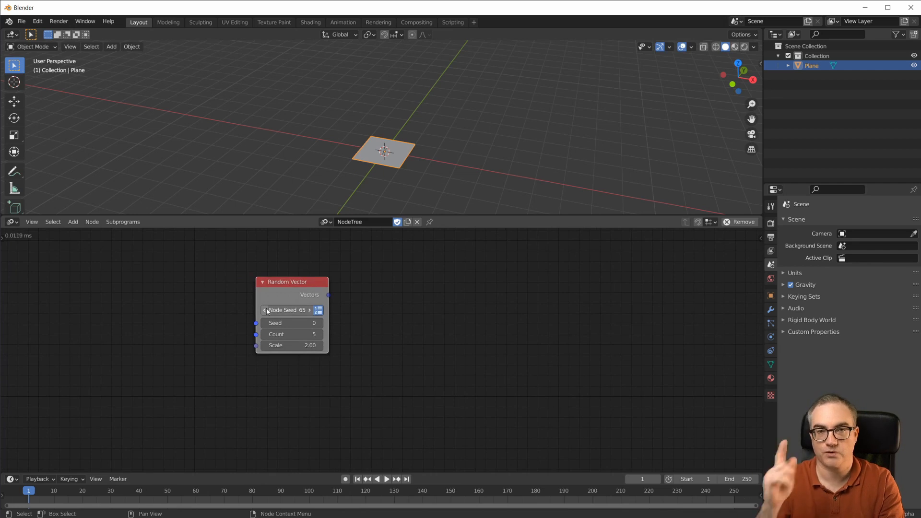
pyautogui.hotkey('shift', 'a')
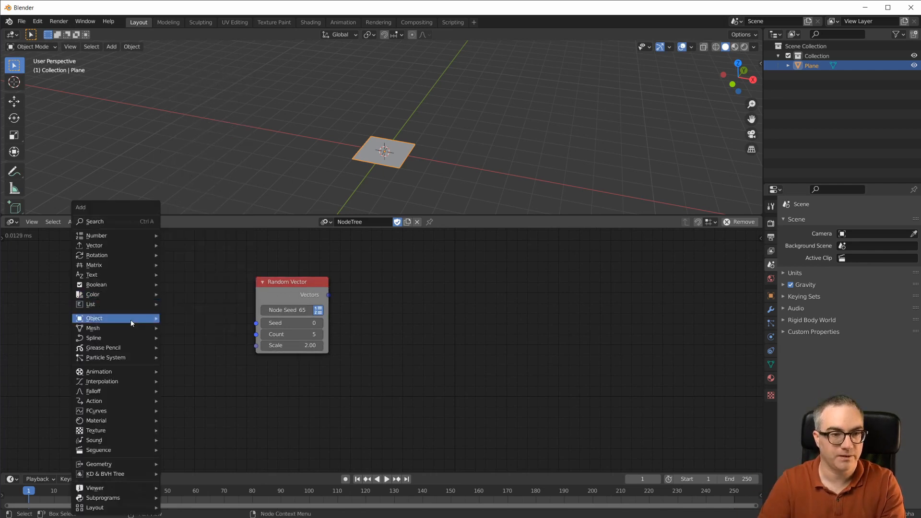
pyautogui.moveTo(140, 320)
pyautogui.click(211, 318)
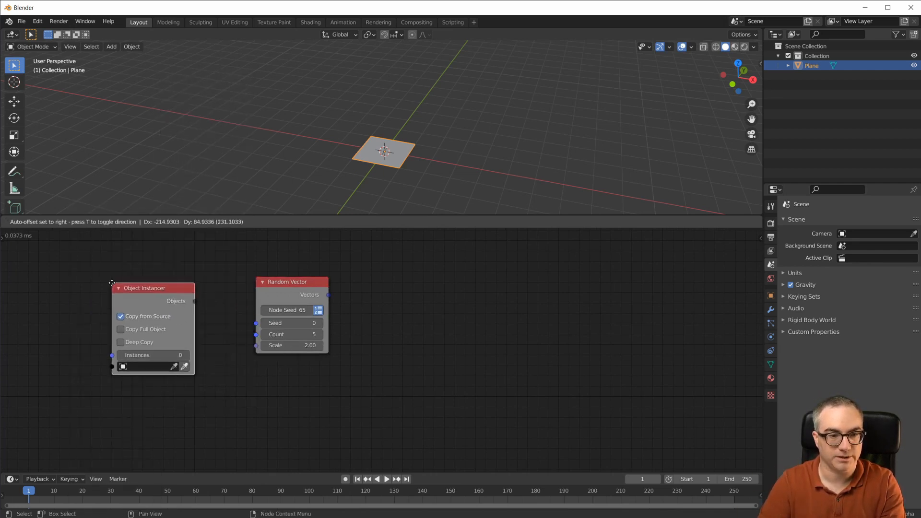
pyautogui.click(112, 283)
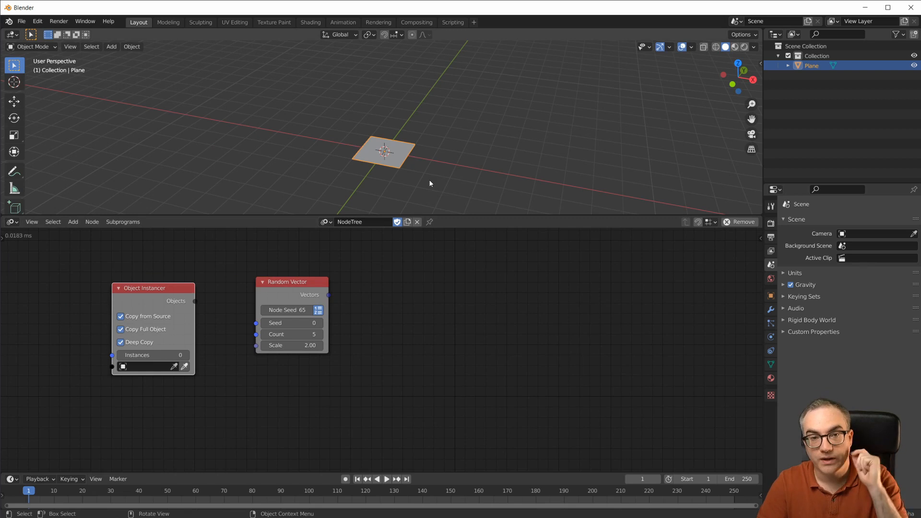
# Step: Add Cloth physics to the plane, and set the Object Instancer to create 50 instances with Plane as its source object
pyautogui.click(775, 337)
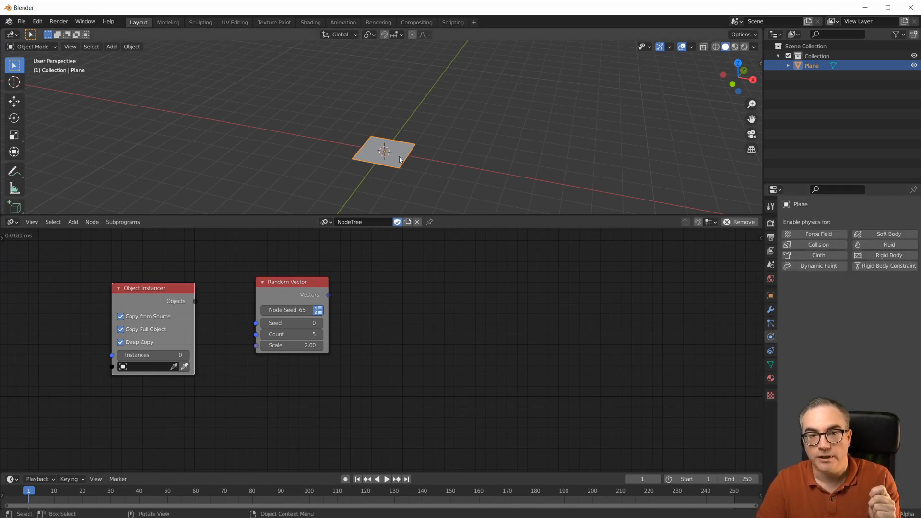
pyautogui.click(830, 257)
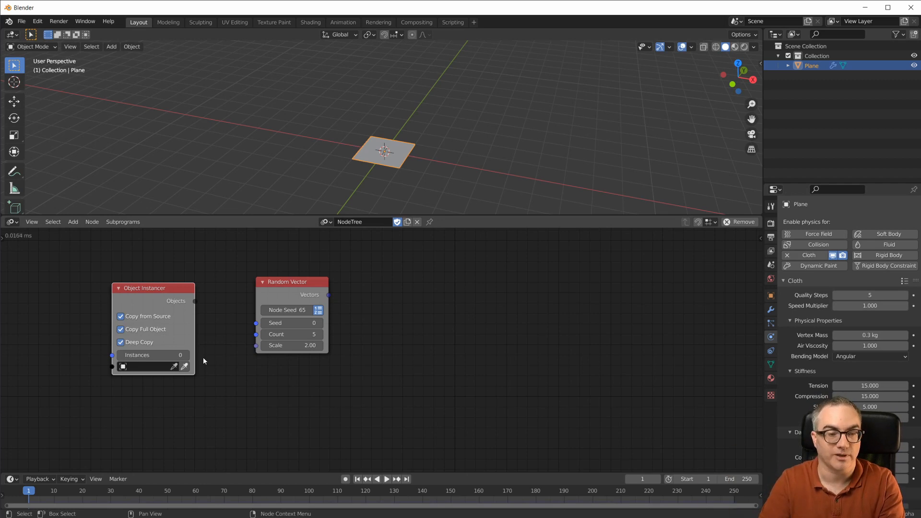
pyautogui.click(175, 355)
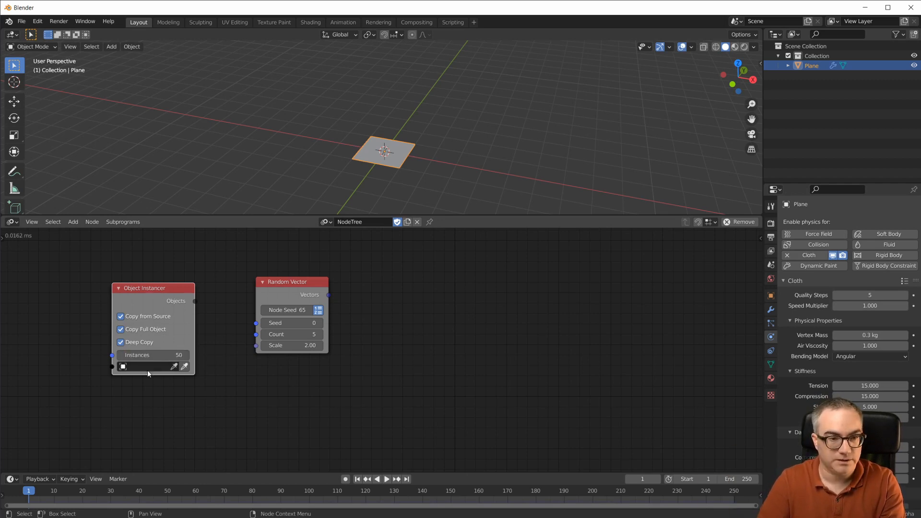
pyautogui.click(185, 367)
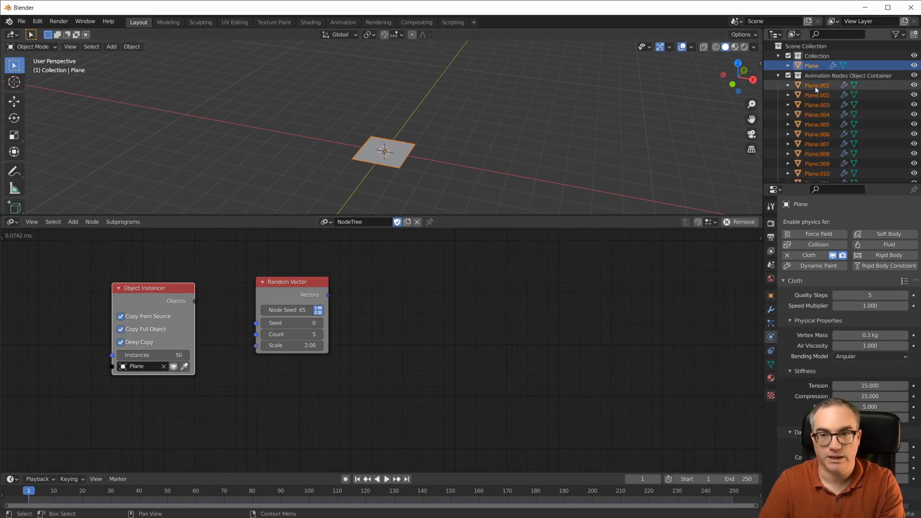
pyautogui.scroll(-3, 834, 120)
pyautogui.scroll(3, 834, 120)
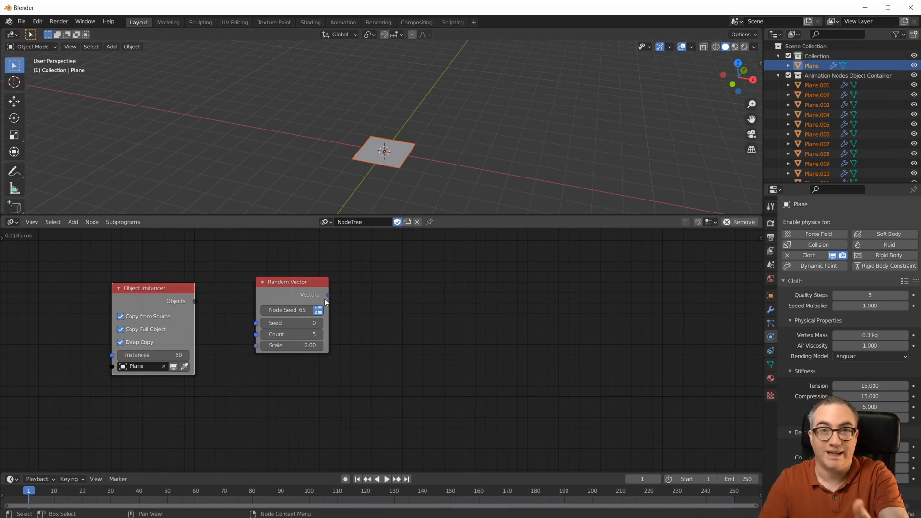
# Step: Connect the Object Instancer's Objects output to the Random Vector node's Count through a Get Length node
pyautogui.moveTo(282, 286); pyautogui.dragTo(328, 272)
pyautogui.moveTo(153, 300); pyautogui.dragTo(307, 321)
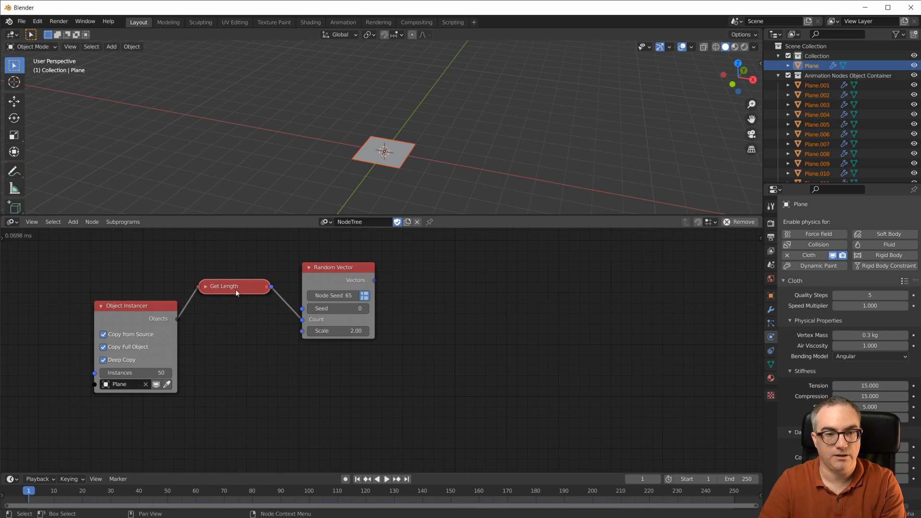
pyautogui.moveTo(235, 289); pyautogui.dragTo(235, 312)
# Step: Add a 3D Viewer node and connect the Random Vector node's Vectors output to its Data input
pyautogui.moveTo(375, 280); pyautogui.dragTo(446, 293)
pyautogui.scroll(-3, 448, 314)
pyautogui.keyDown('shift'); pyautogui.moveTo(475, 375); pyautogui.dragTo(422, 372, button='middle'); pyautogui.keyUp('shift')
pyautogui.hotkey('shift', 'a')
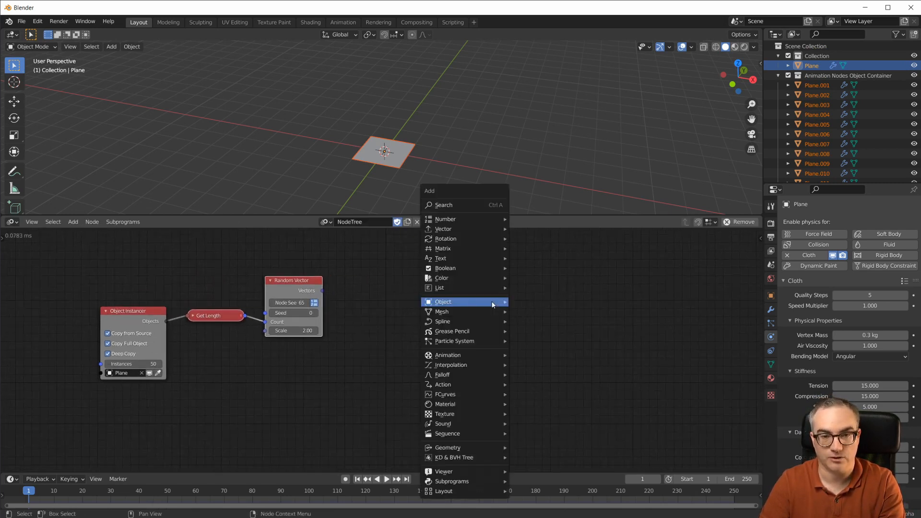
pyautogui.moveTo(490, 473)
pyautogui.click(546, 442)
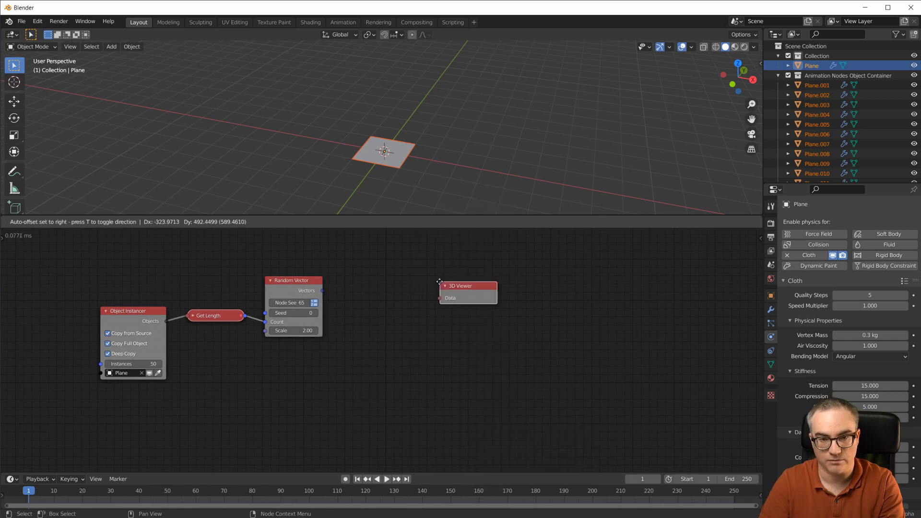
pyautogui.moveTo(323, 290); pyautogui.dragTo(435, 318)
pyautogui.moveTo(435, 177); pyautogui.dragTo(506, 157, button='middle')
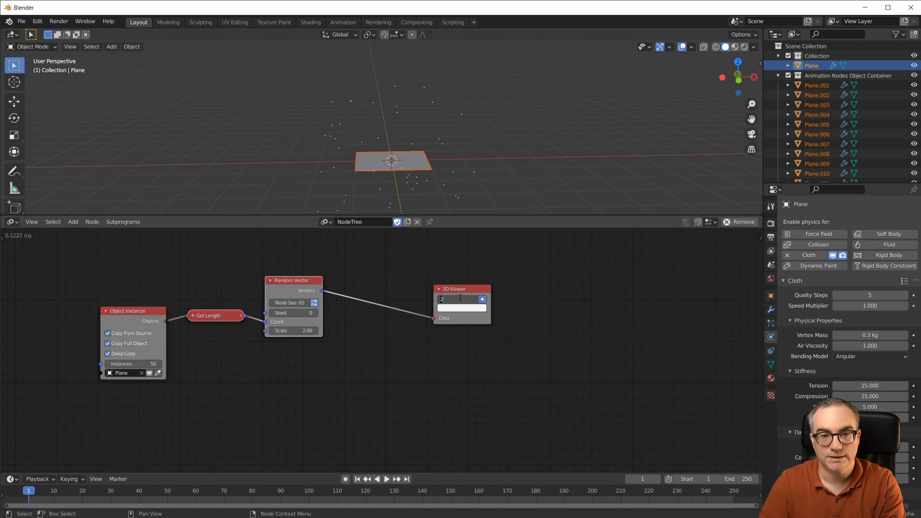
# Step: Set the 3D Viewer's point width to 12 and its color to red
pyautogui.moveTo(454, 299); pyautogui.dragTo(480, 298)
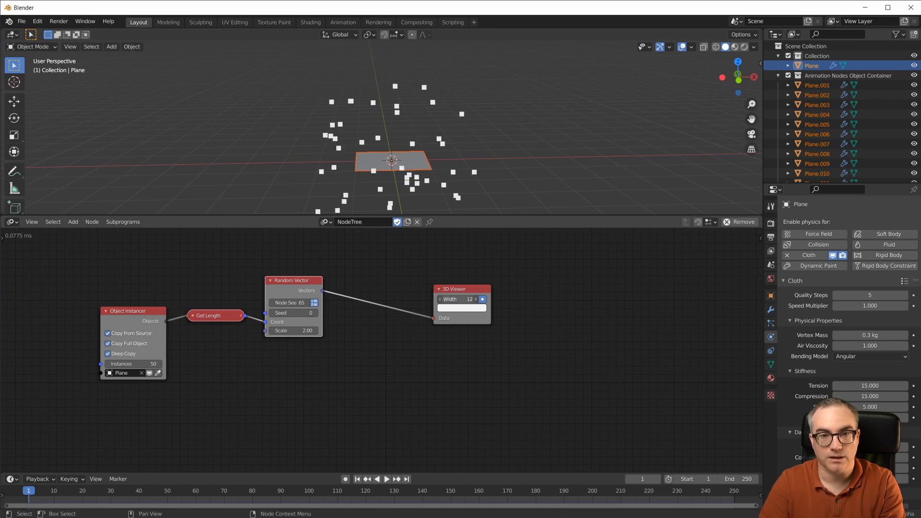
pyautogui.click(461, 308)
pyautogui.click(506, 226)
pyautogui.moveTo(432, 158); pyautogui.dragTo(403, 125, button='middle')
pyautogui.scroll(1, 269, 370)
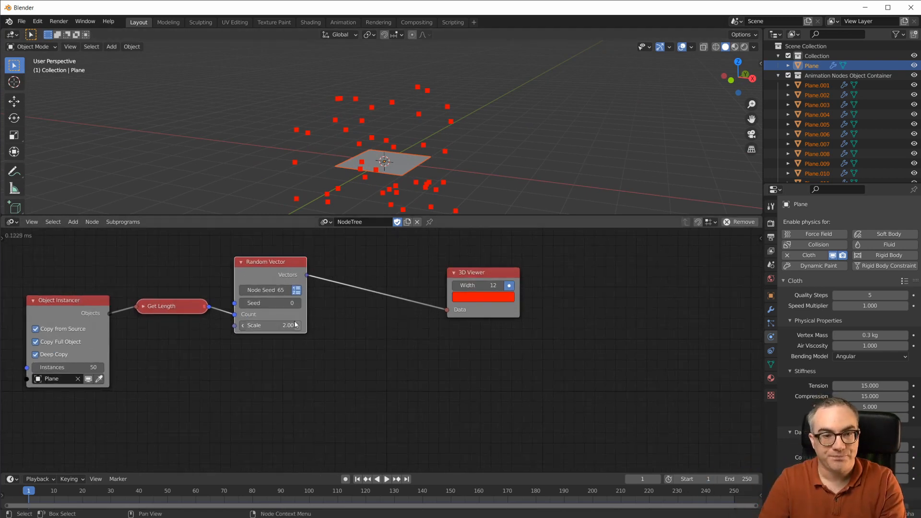
# Step: Increase the Random Vector scale to 7.43 to spread the points farther apart
pyautogui.moveTo(269, 329); pyautogui.dragTo(288, 325)
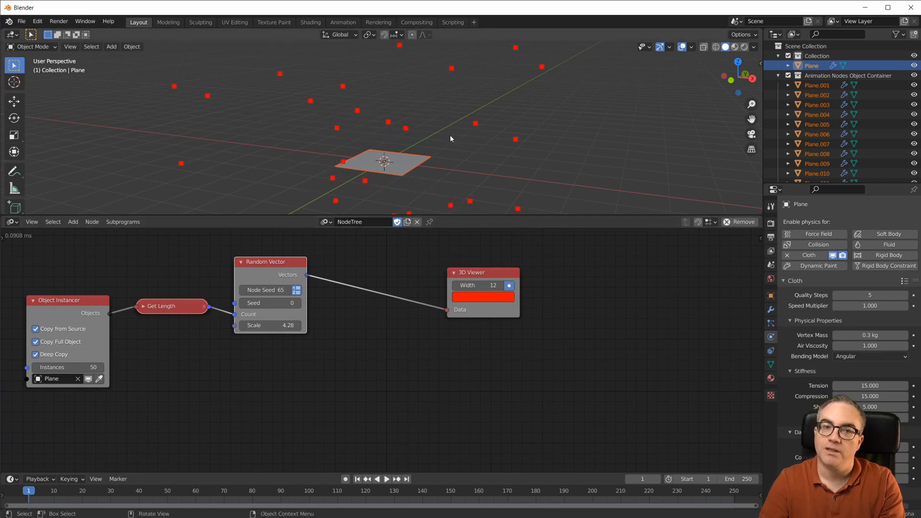
pyautogui.scroll(-2, 468, 179)
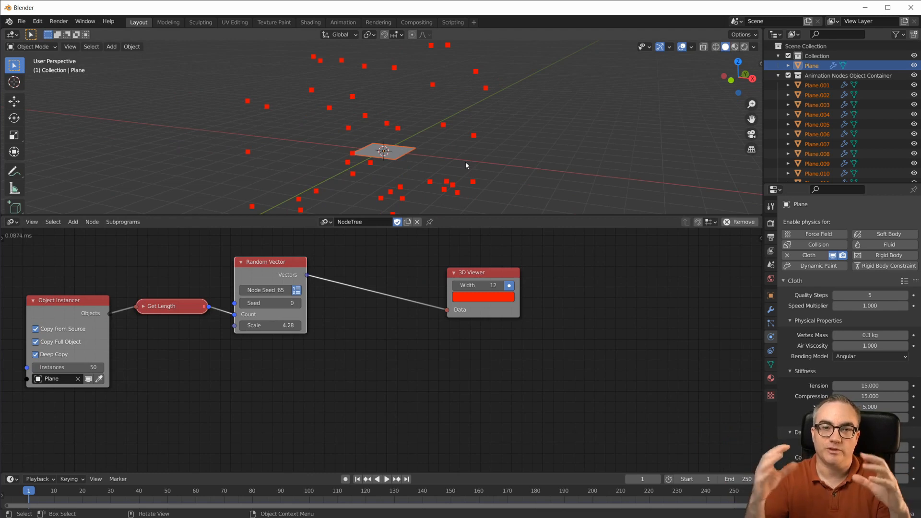
pyautogui.moveTo(294, 273); pyautogui.dragTo(301, 274)
pyautogui.moveTo(413, 110); pyautogui.dragTo(430, 212, button='middle')
pyautogui.moveTo(277, 326); pyautogui.dragTo(307, 327)
pyautogui.moveTo(487, 95); pyautogui.dragTo(455, 150, button='middle')
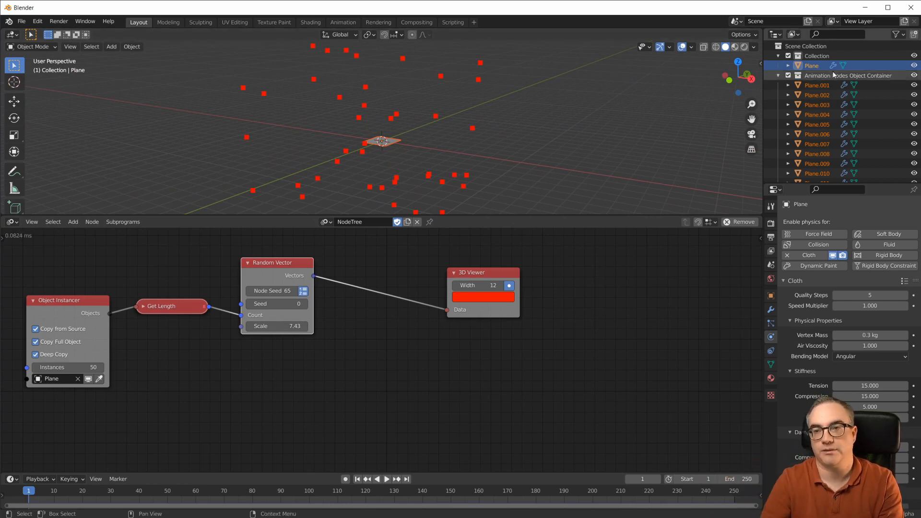
# Step: Delete the 3D Viewer node from the node tree
pyautogui.scroll(-2, 379, 359)
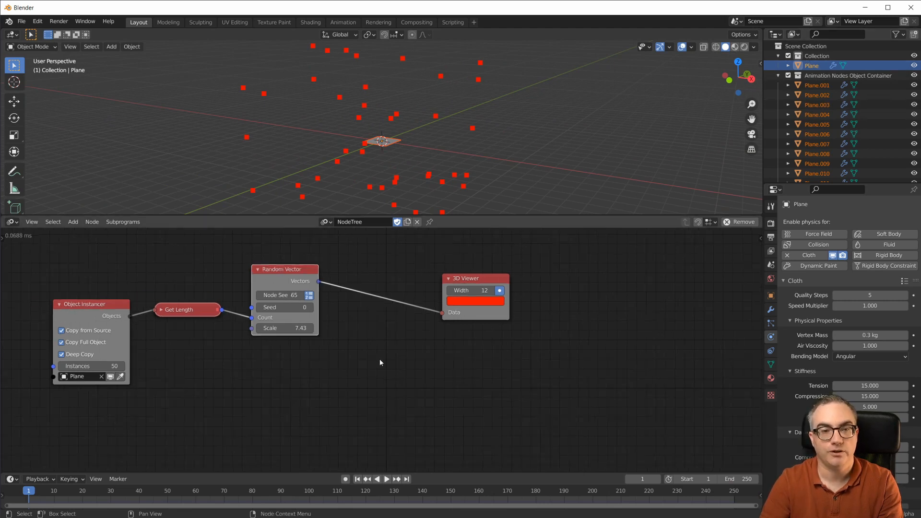
pyautogui.moveTo(461, 290); pyautogui.dragTo(439, 265)
pyautogui.press('x')
pyautogui.hotkey('shift', 'a')
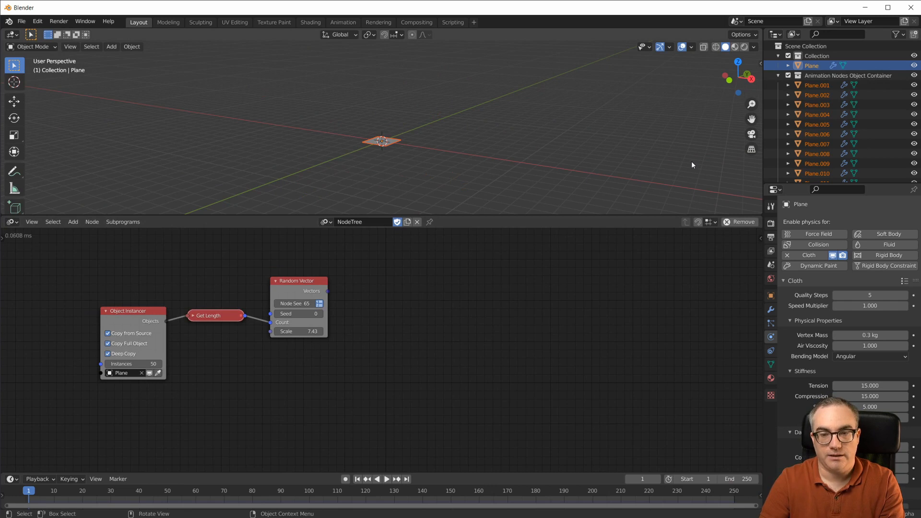
# Step: Turn on the Screencast Keys display for the 3D viewport
pyautogui.press('n')
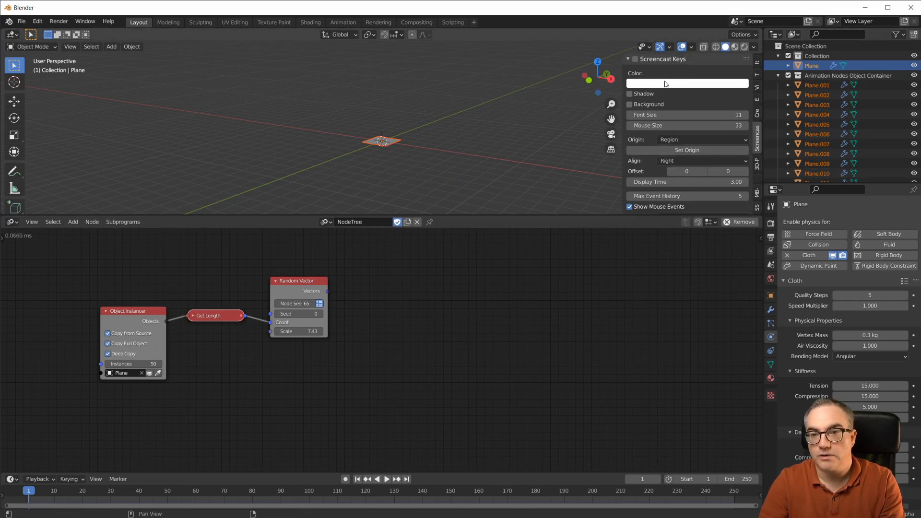
pyautogui.click(635, 59)
pyautogui.press('n')
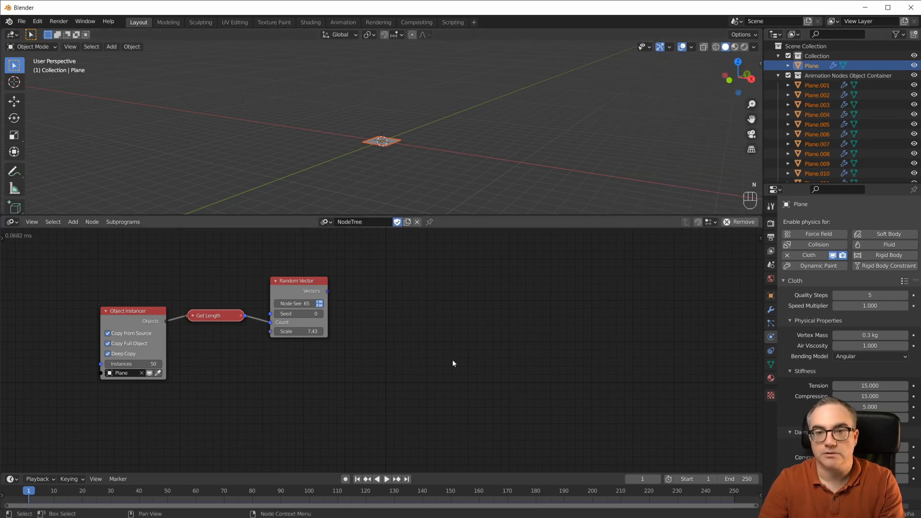
# Step: Add an Object Transforms Output node with X, Y and Z location enabled, and feed it the Object Instancer's Objects output
pyautogui.click(413, 329)
pyautogui.hotkey('shift', 'a')
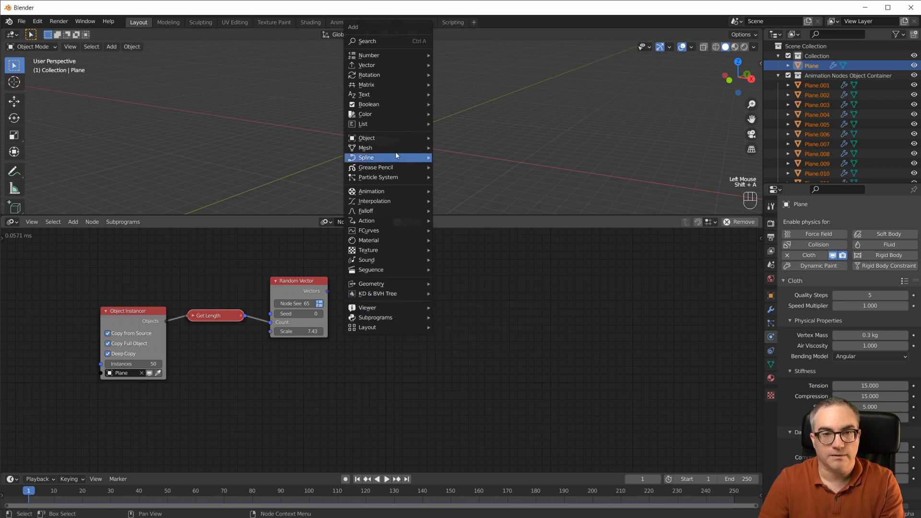
pyautogui.moveTo(398, 138)
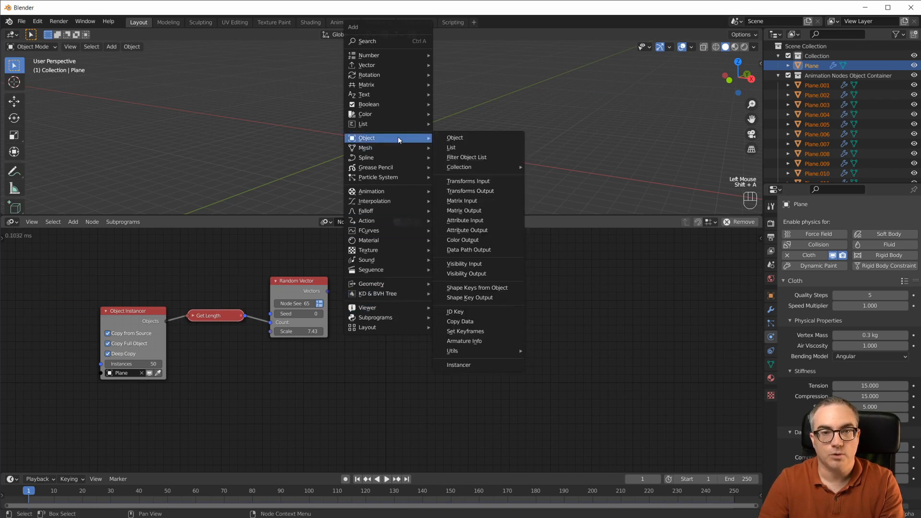
pyautogui.click(487, 190)
pyautogui.moveTo(387, 343); pyautogui.dragTo(164, 320)
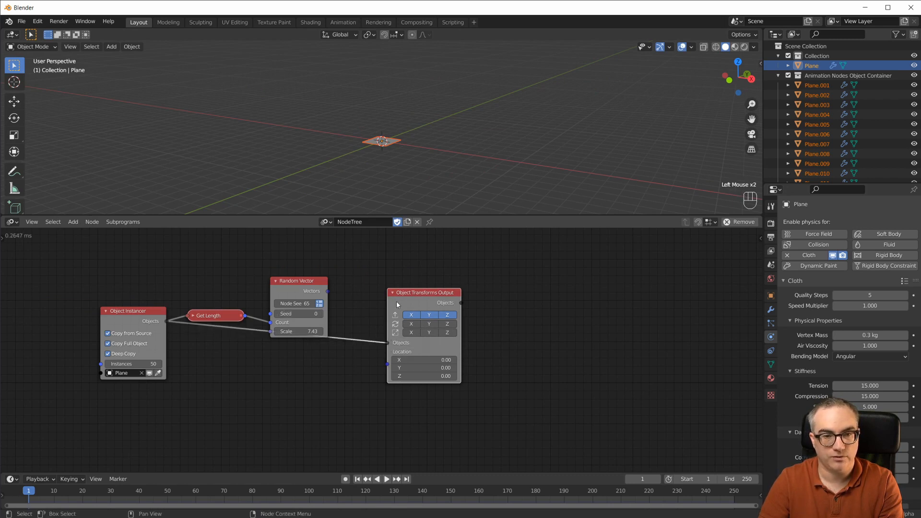
pyautogui.moveTo(397, 303); pyautogui.dragTo(371, 346)
# Step: Connect the Random Vector node's Vectors to the Locations input of Object Transforms Output to scatter the planes
pyautogui.moveTo(327, 291); pyautogui.dragTo(364, 406)
pyautogui.moveTo(486, 202); pyautogui.dragTo(517, 150, button='middle')
pyautogui.scroll(-4, 517, 154)
pyautogui.scroll(2, 516, 155)
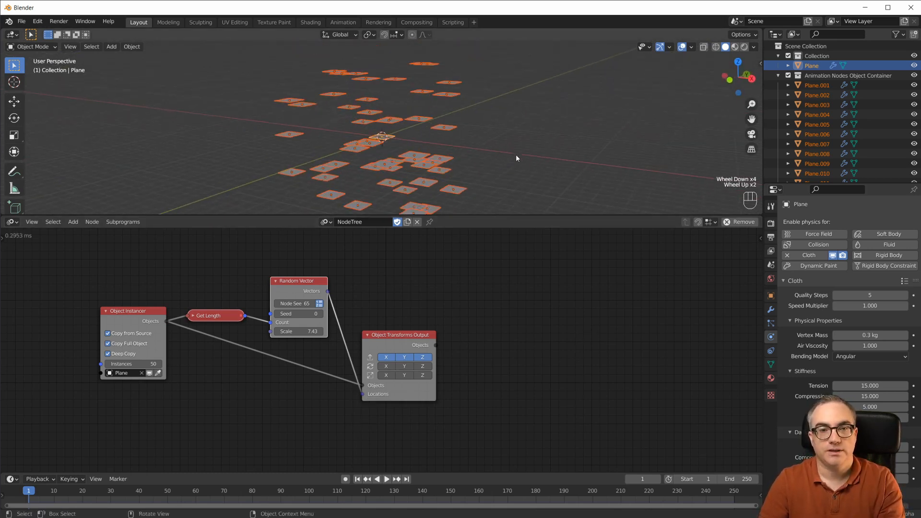
pyautogui.scroll(1, 516, 155)
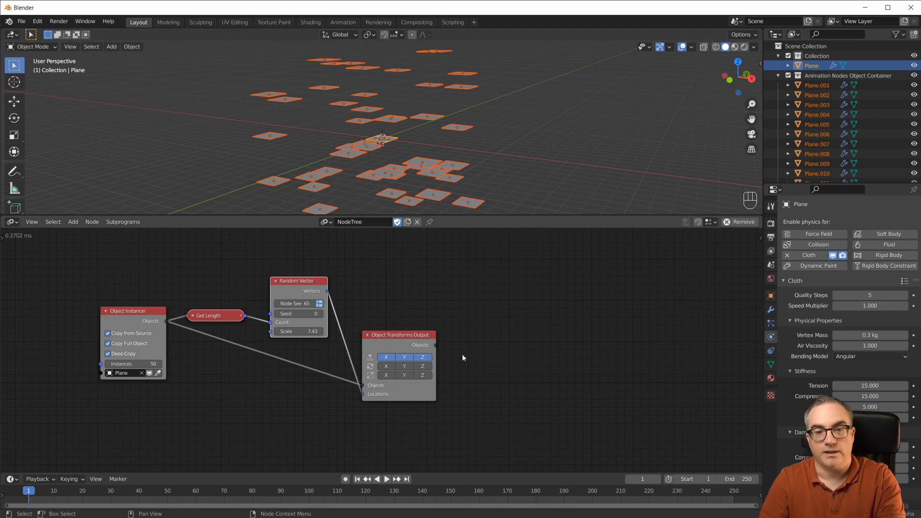
# Step: Add a Random Euler node below Random Vector, switch it to list output, and connect Get Length to its Count
pyautogui.moveTo(477, 335); pyautogui.dragTo(483, 320, button='middle')
pyautogui.scroll(1, 496, 373)
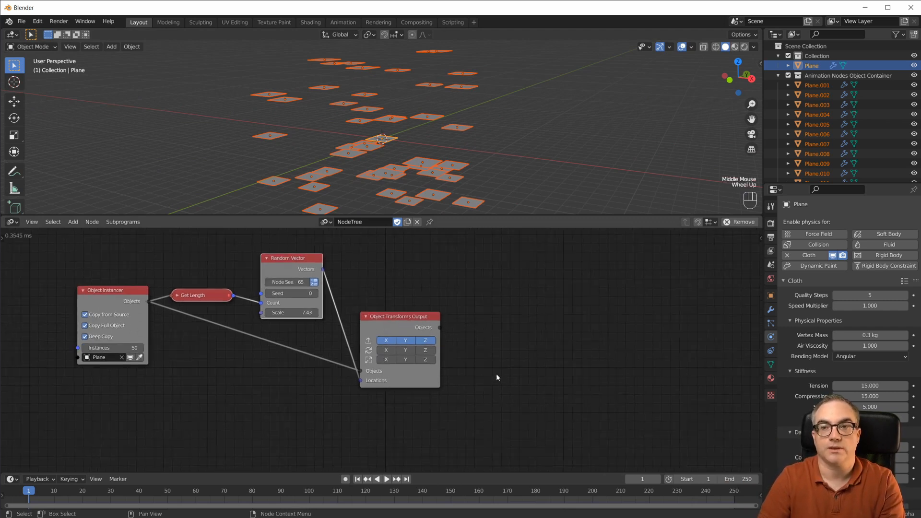
pyautogui.moveTo(306, 397); pyautogui.dragTo(309, 381, button='middle')
pyautogui.hotkey('shift', 'a')
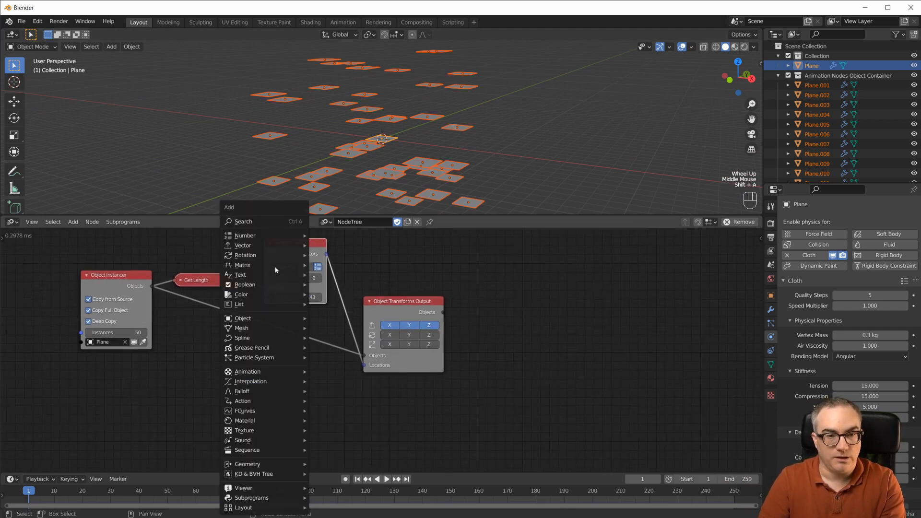
pyautogui.moveTo(272, 254)
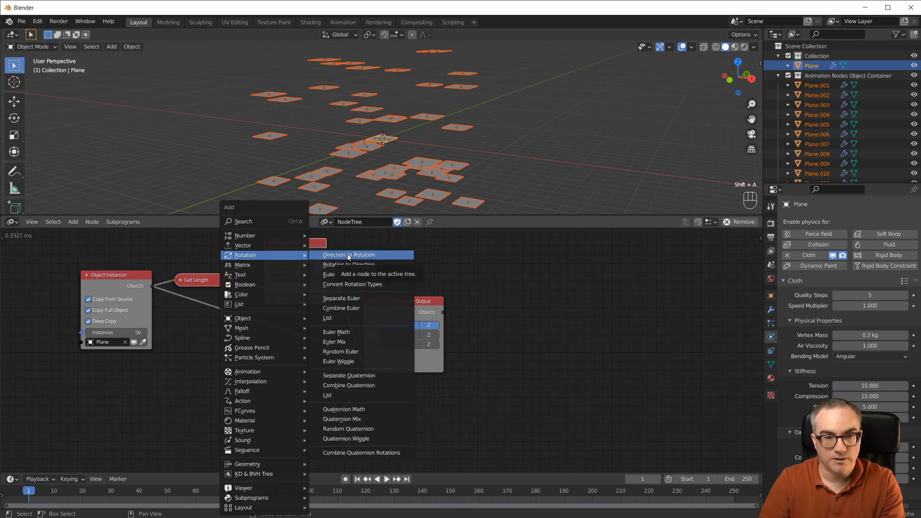
pyautogui.click(358, 352)
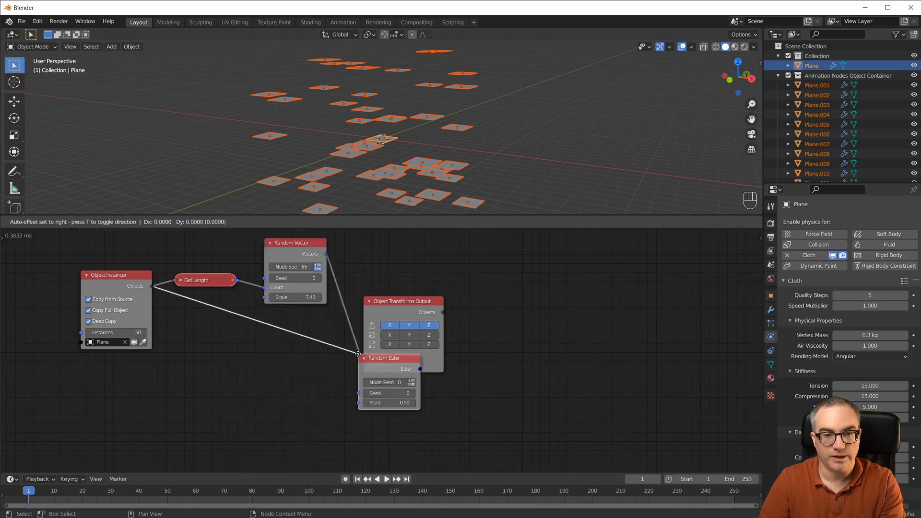
pyautogui.click(266, 363)
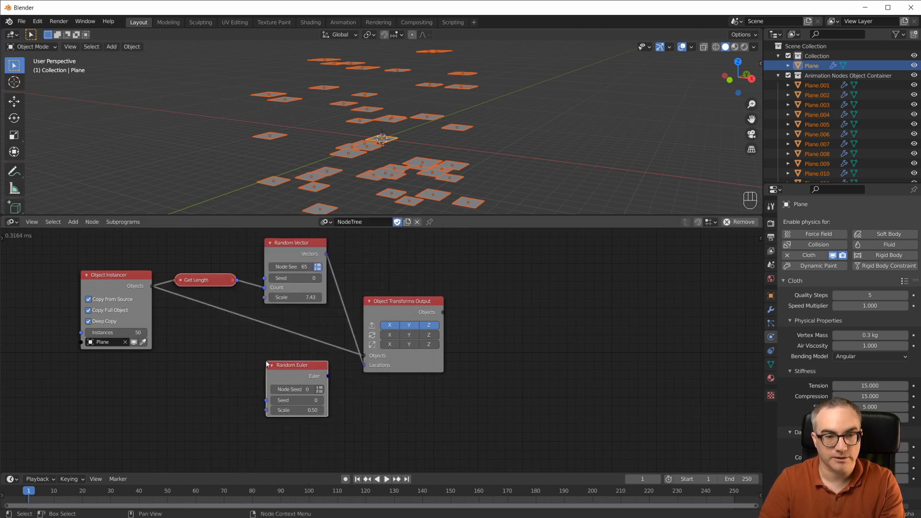
pyautogui.click(320, 390)
pyautogui.moveTo(267, 410); pyautogui.dragTo(239, 282)
# Step: Enable X, Y and Z rotation on Object Transforms Output and connect the Random Euler node's Eulers to Rotations
pyautogui.moveTo(285, 338); pyautogui.dragTo(393, 340)
pyautogui.click(388, 338)
pyautogui.click(409, 335)
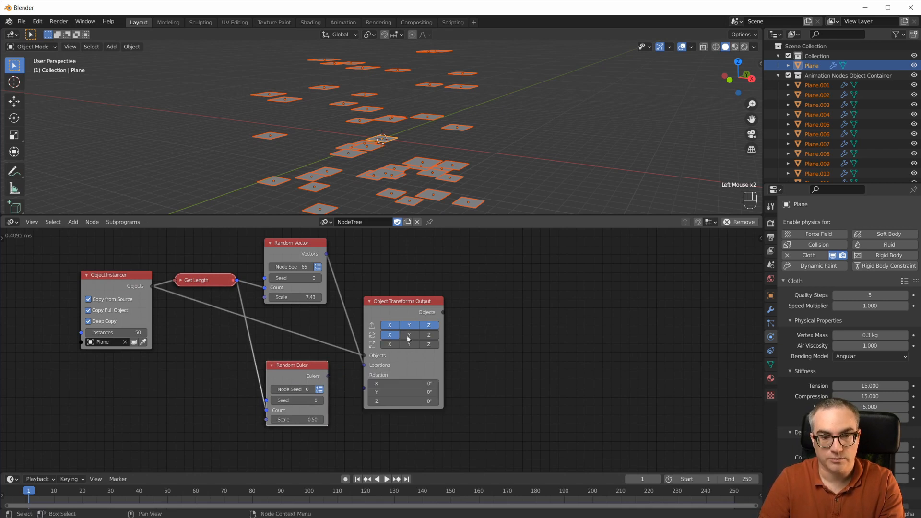
pyautogui.moveTo(328, 376); pyautogui.dragTo(369, 389)
pyautogui.scroll(3, 492, 157)
pyautogui.moveTo(491, 157); pyautogui.dragTo(453, 161, button='middle')
pyautogui.scroll(-6, 442, 174)
pyautogui.scroll(3, 453, 164)
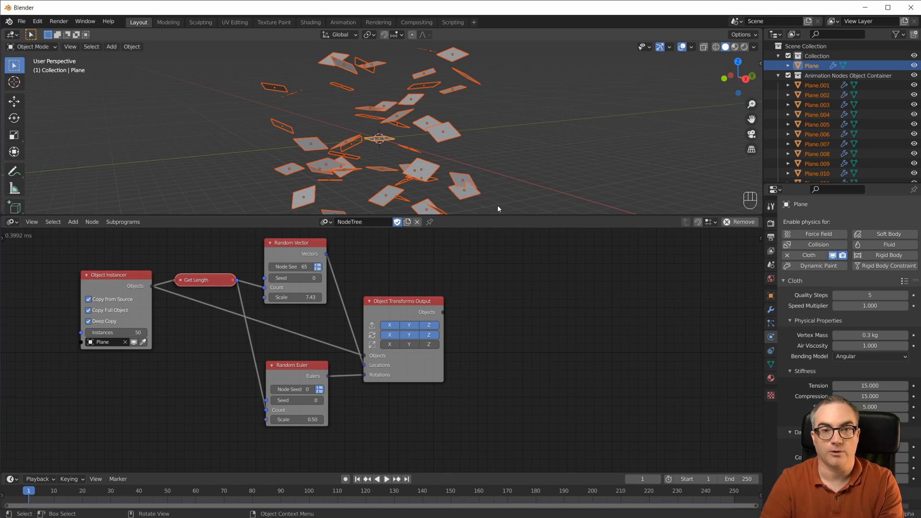
# Step: Enlarge the 3D viewport and add a Turbulence force field to the scene
pyautogui.moveTo(492, 218); pyautogui.dragTo(492, 265)
pyautogui.scroll(3, 491, 219)
pyautogui.scroll(-7, 492, 220)
pyautogui.hotkey('shift', 'a')
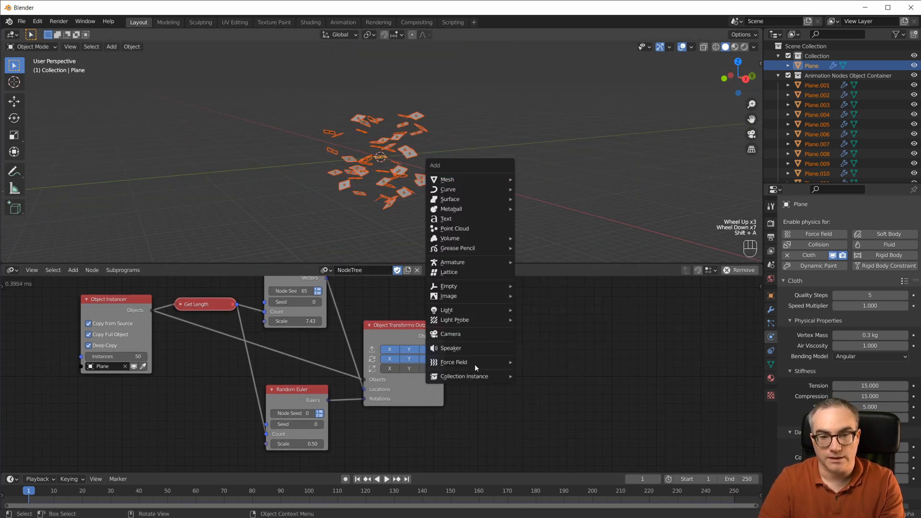
pyautogui.moveTo(475, 365)
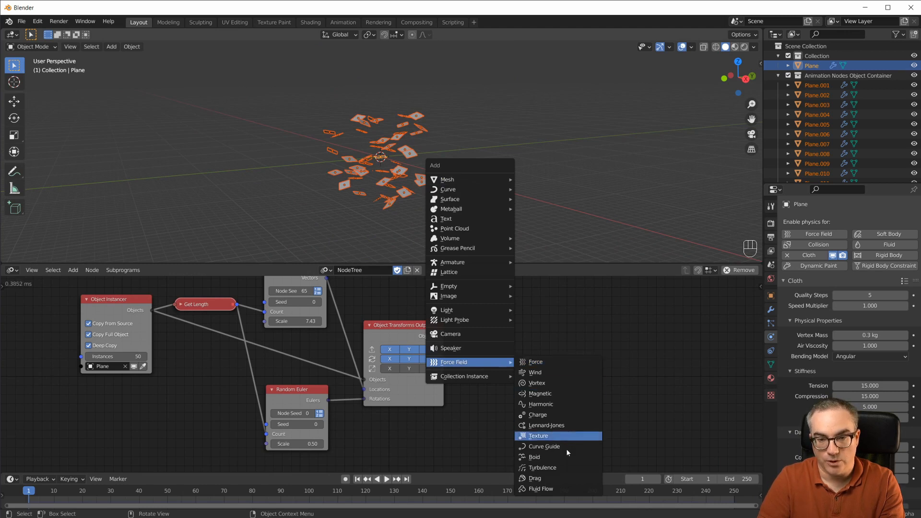
pyautogui.click(560, 468)
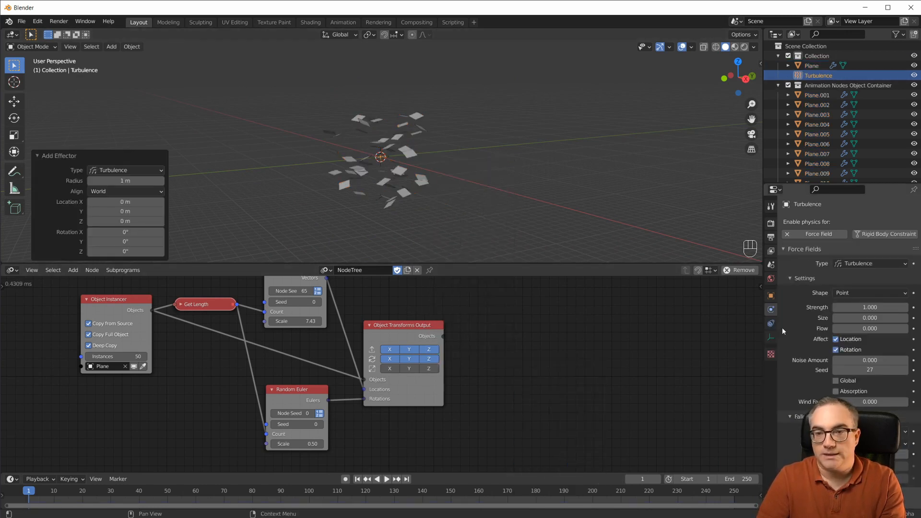
# Step: Set the Turbulence field's strength to 10, size to 1, flow to 10 and noise amount to 10
pyautogui.click(869, 307)
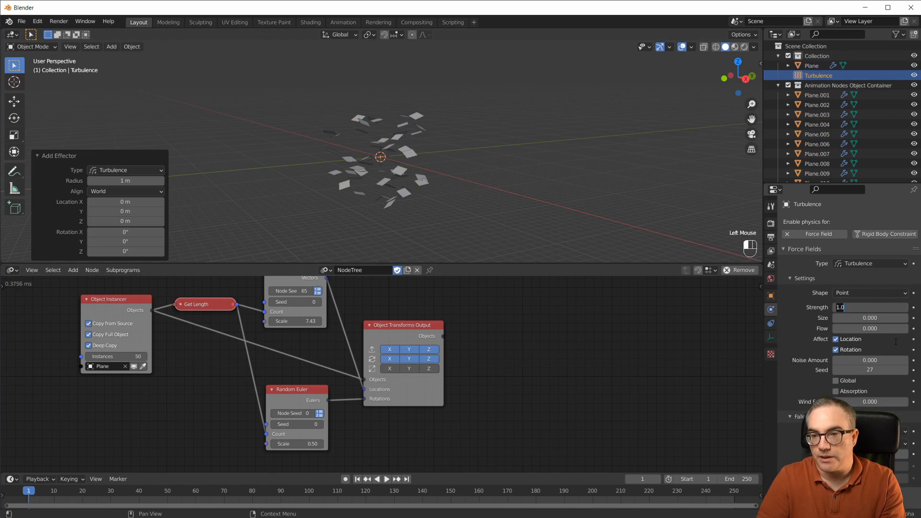
pyautogui.write('10')
pyautogui.press('Tab')
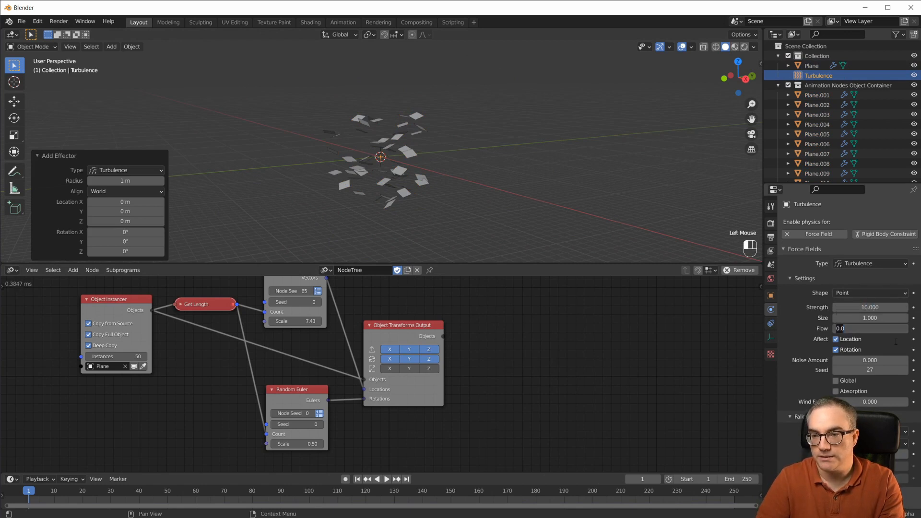
pyautogui.click(870, 360)
pyautogui.write('10')
pyautogui.press('Return')
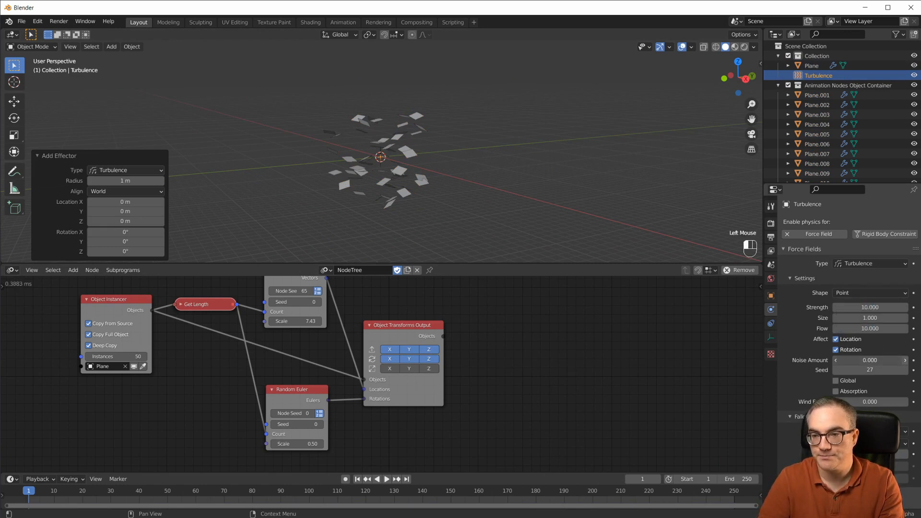
# Step: Play the cloth simulation and examine from several angles how the scattered planes react to the turbulence
pyautogui.click(39, 155)
pyautogui.press('space')
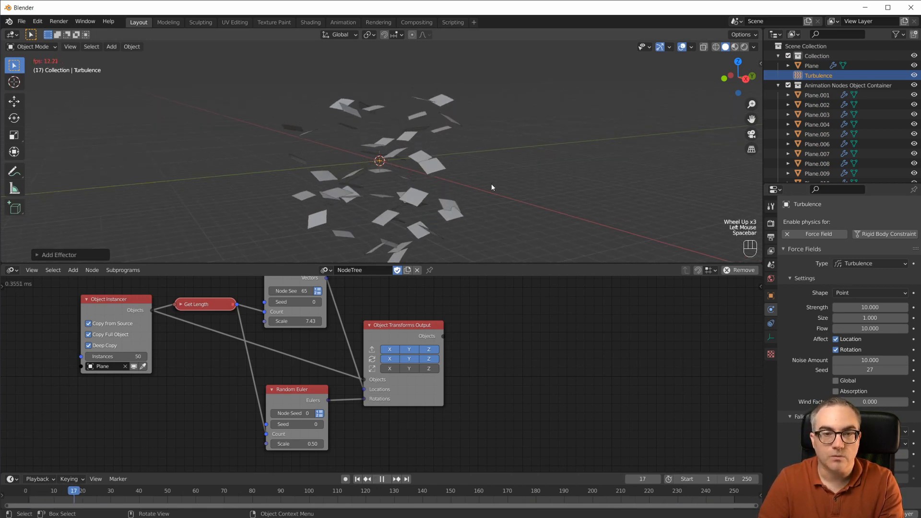
pyautogui.press('space')
pyautogui.moveTo(488, 206); pyautogui.dragTo(384, 206, button='middle')
pyautogui.scroll(-1, 419, 184)
pyautogui.scroll(6, 418, 184)
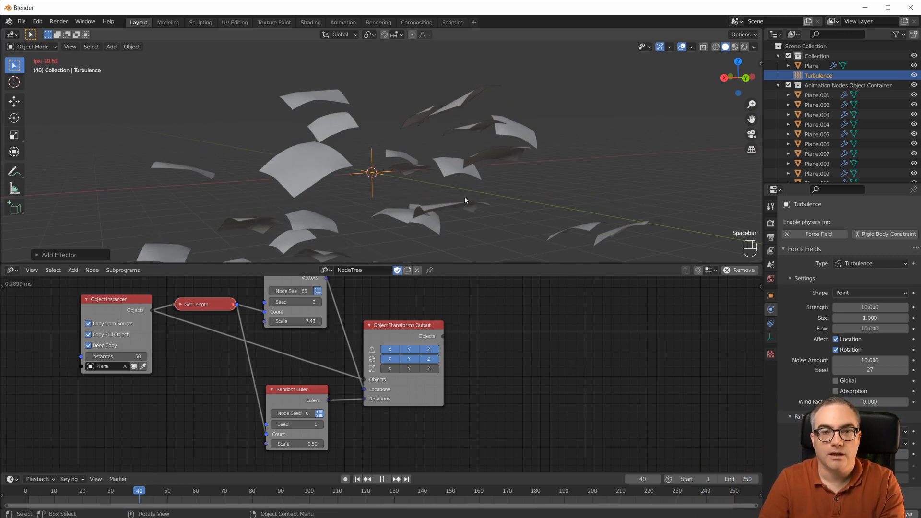
pyautogui.moveTo(459, 214); pyautogui.dragTo(472, 158, button='middle')
pyautogui.scroll(-6, 452, 204)
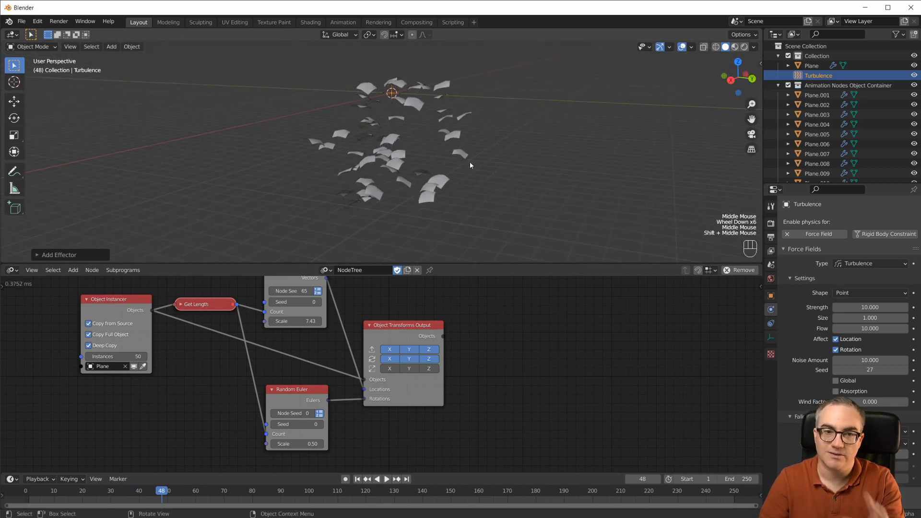
pyautogui.scroll(3, 471, 165)
pyautogui.moveTo(473, 169); pyautogui.dragTo(478, 156, button='middle')
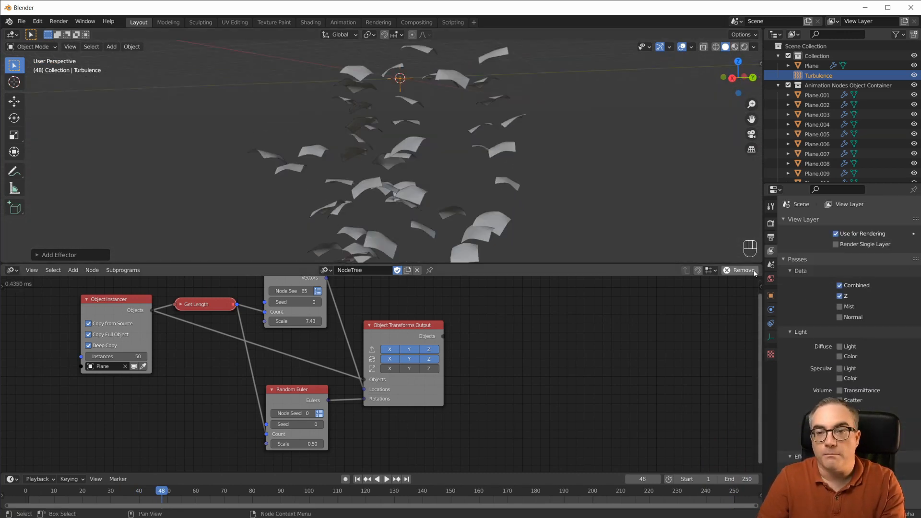
# Step: Turn off the scene's gravity and replay the simulation from the first frame
pyautogui.click(771, 267)
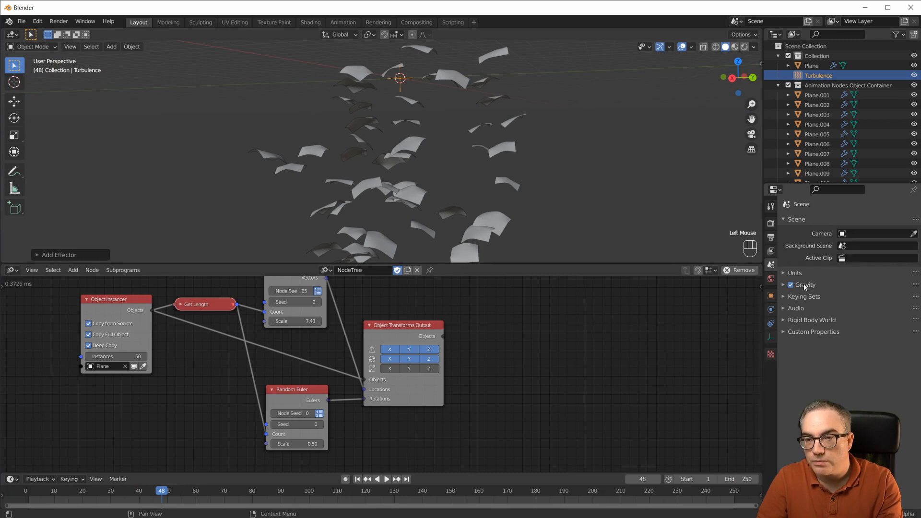
pyautogui.press('space')
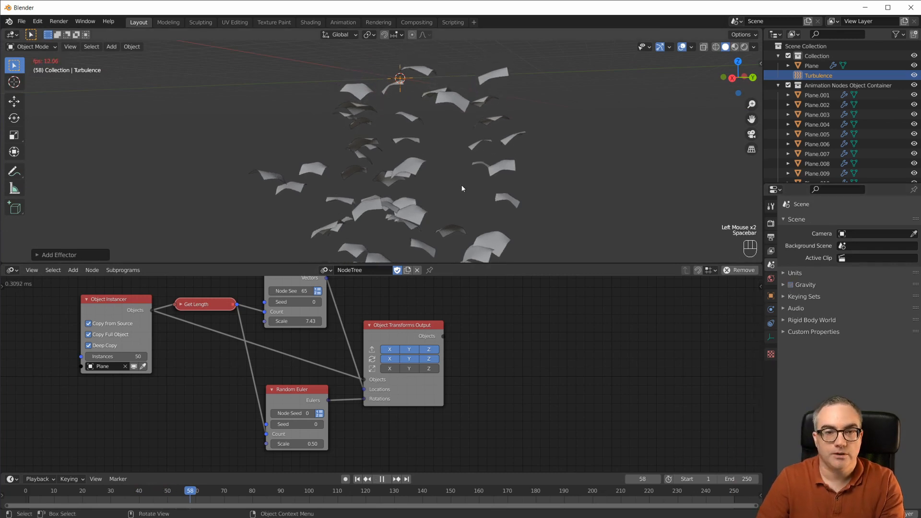
pyautogui.press('space')
pyautogui.hotkey('shift', 'Left')
pyautogui.press('space')
pyautogui.moveTo(462, 189); pyautogui.dragTo(542, 202, button='middle')
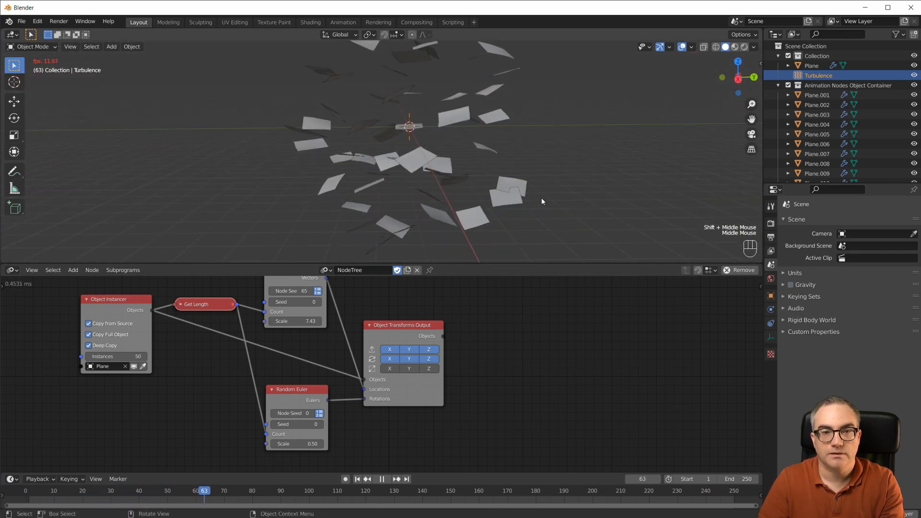
pyautogui.press('space')
# Step: Set the Turbulence field's strength to 200 and play the simulation to check the stronger effect
pyautogui.click(818, 75)
pyautogui.click(771, 339)
pyautogui.click(770, 322)
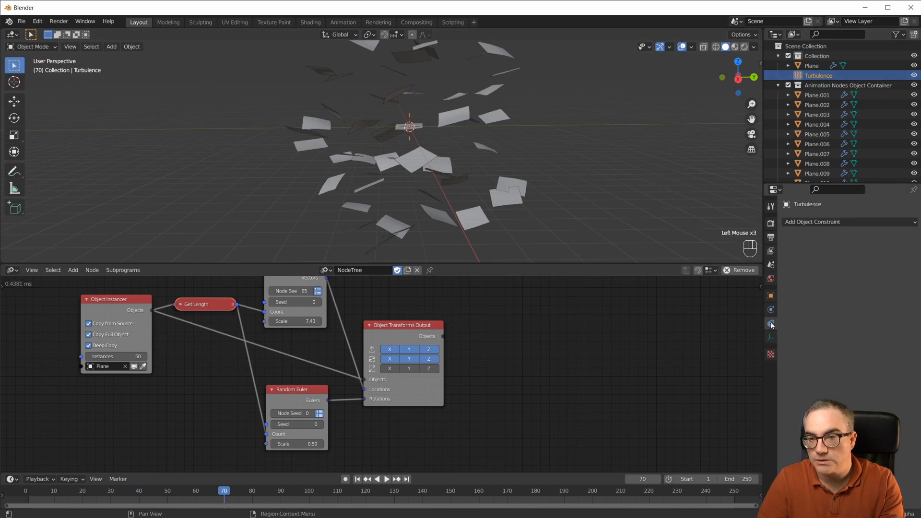
pyautogui.click(771, 309)
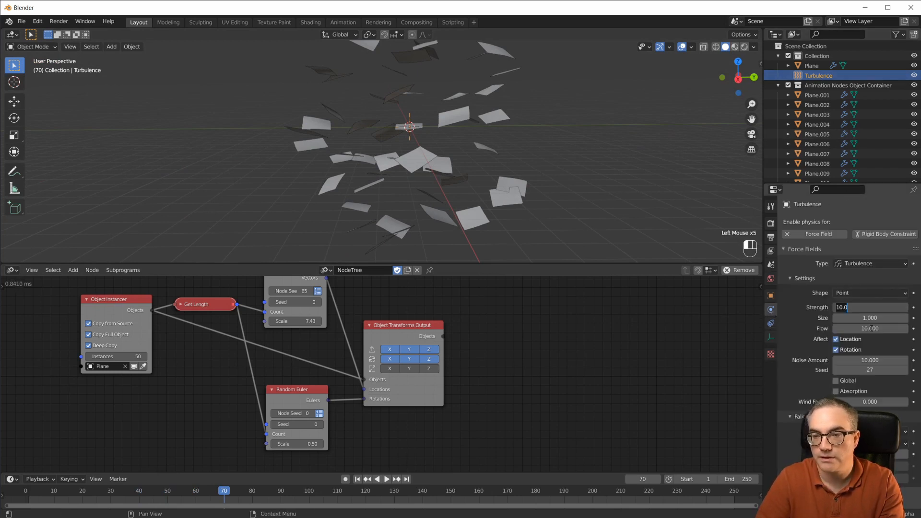
pyautogui.press('space')
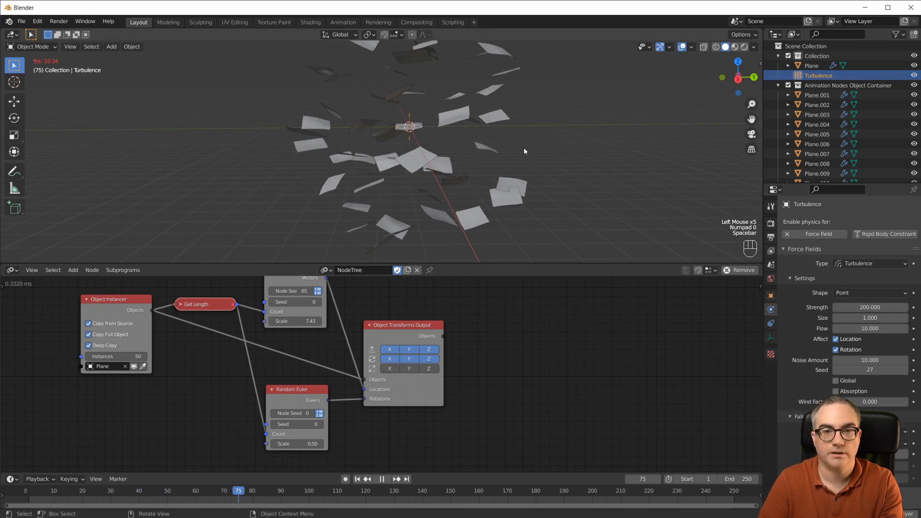
pyautogui.moveTo(557, 159); pyautogui.dragTo(520, 158, button='middle')
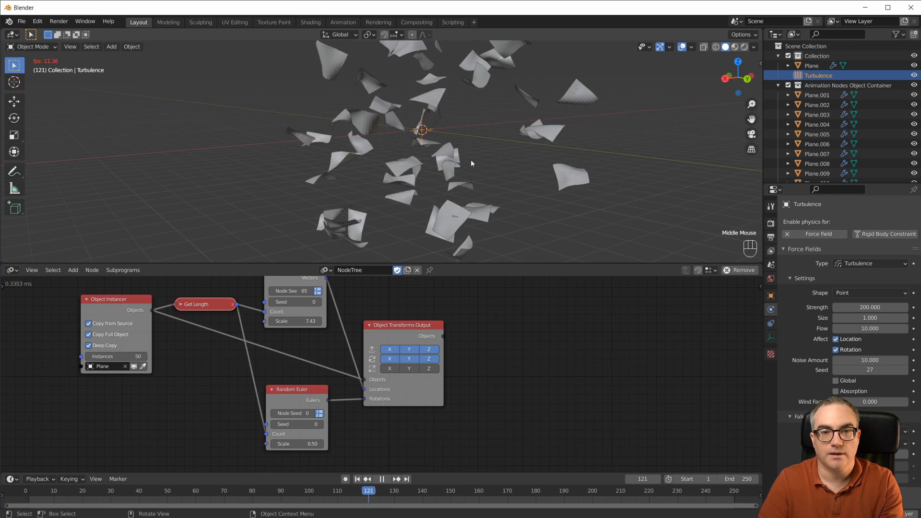
pyautogui.press('space')
# Step: Add a Wind force field in front view, move it to the lower left of the planes and rotate it to blow diagonally upward at them
pyautogui.press('KP_1')
pyautogui.hotkey('shift', 'a')
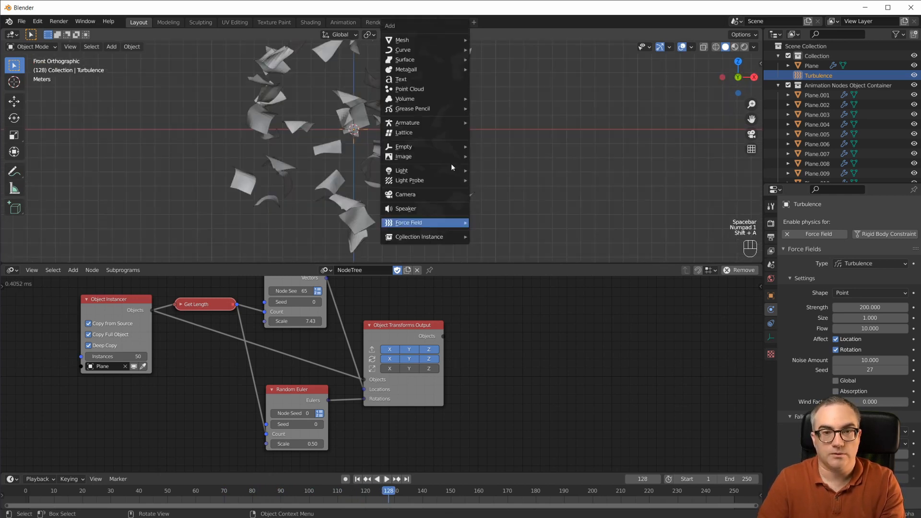
pyautogui.moveTo(425, 223)
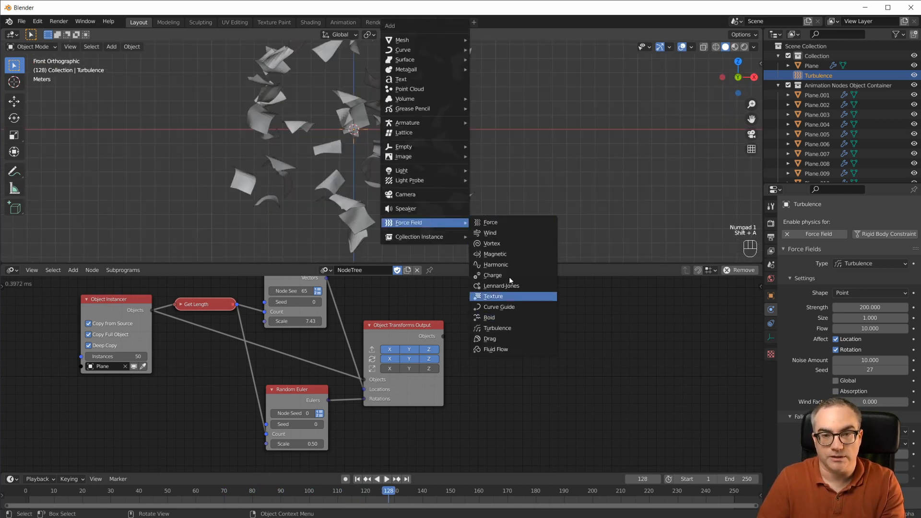
pyautogui.click(505, 234)
pyautogui.press('g')
pyautogui.click(396, 222)
pyautogui.press('r')
pyautogui.click(524, 95)
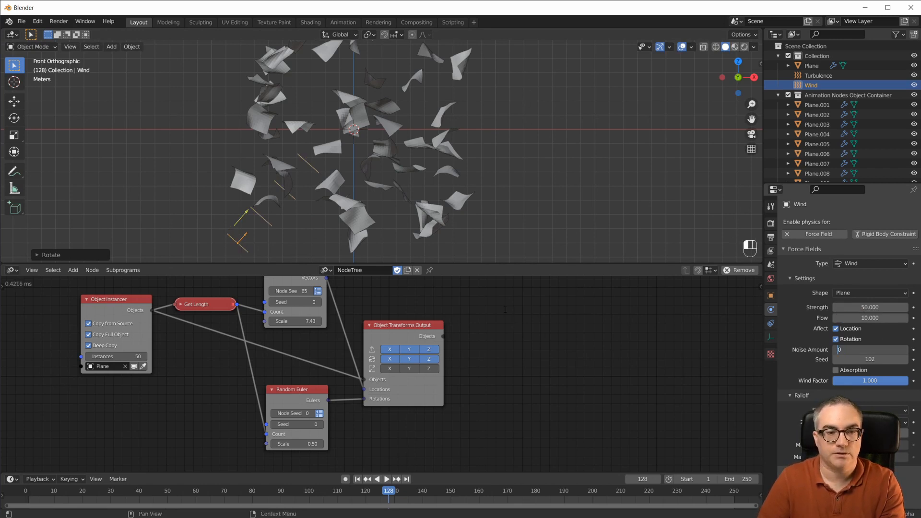
# Step: Set the Wind field's strength to 50, flow to 10 and noise amount to 10, and replay the simulation from the first frame
pyautogui.click(514, 333)
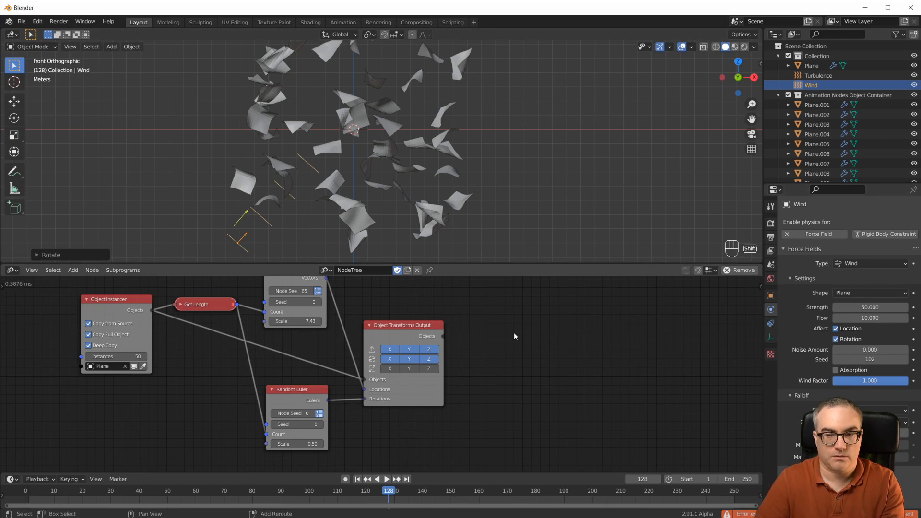
pyautogui.hotkey('shift', 'Left')
pyautogui.press('space')
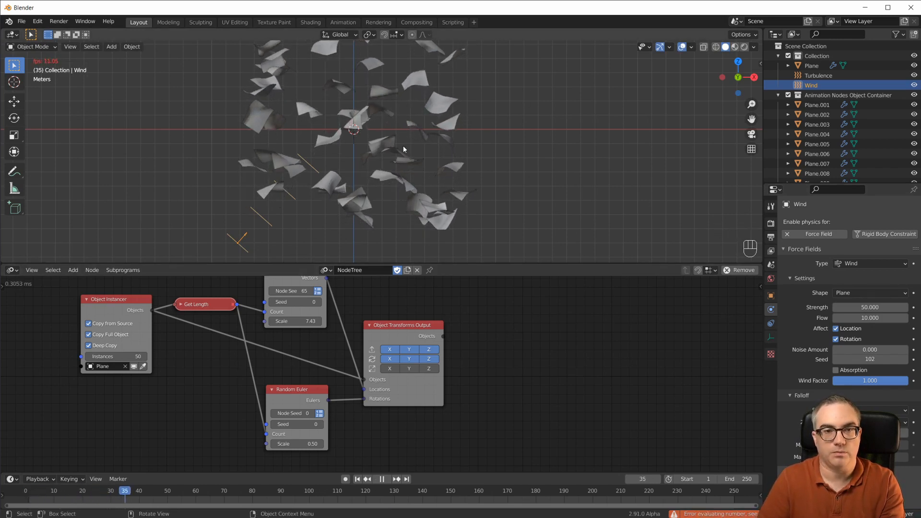
pyautogui.press('space')
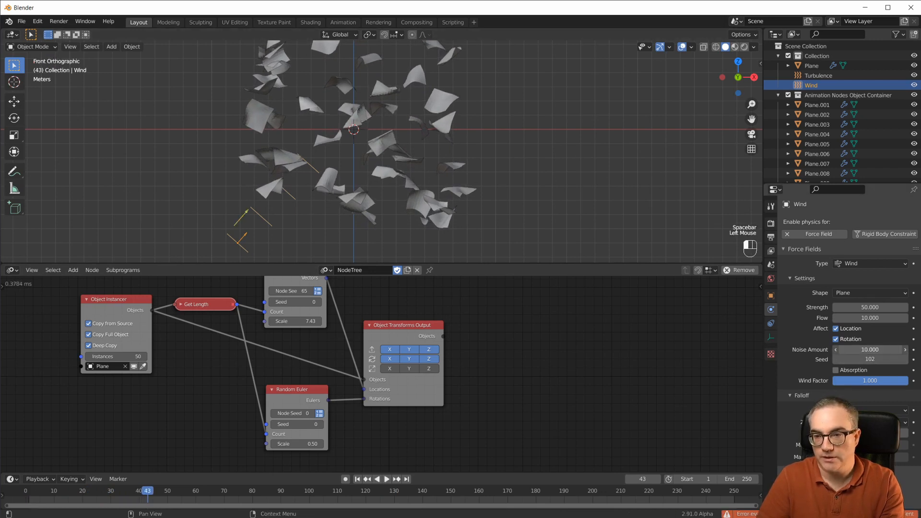
pyautogui.press('space')
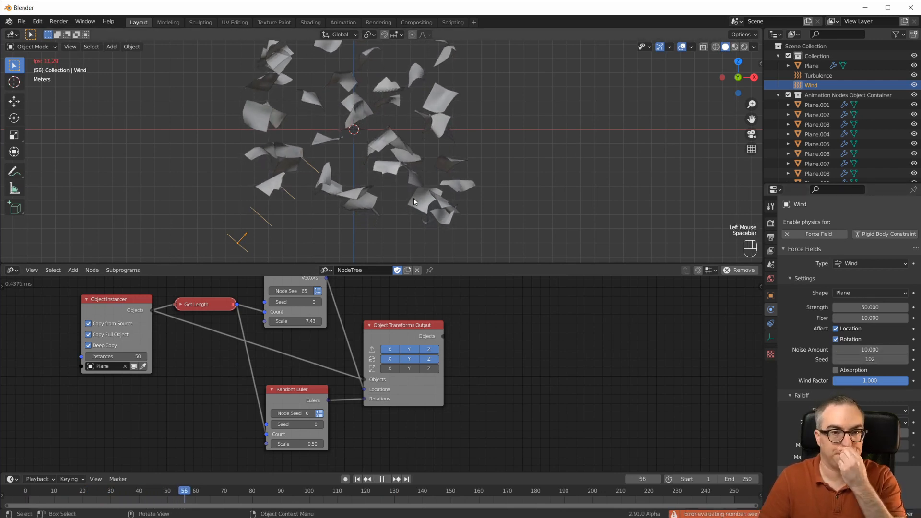
pyautogui.moveTo(480, 176); pyautogui.dragTo(445, 166, button='middle')
pyautogui.scroll(3, 414, 111)
pyautogui.scroll(-3, 471, 139)
pyautogui.scroll(4, 477, 178)
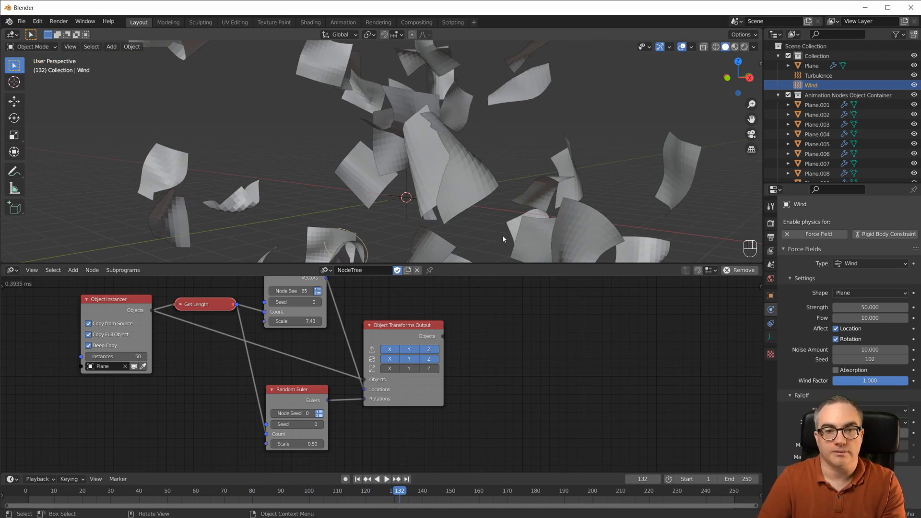
pyautogui.scroll(-3, 503, 239)
# Step: Enlarge the node editor to show the whole node tree and view the crumpled planes more closely
pyautogui.moveTo(496, 264); pyautogui.dragTo(493, 209)
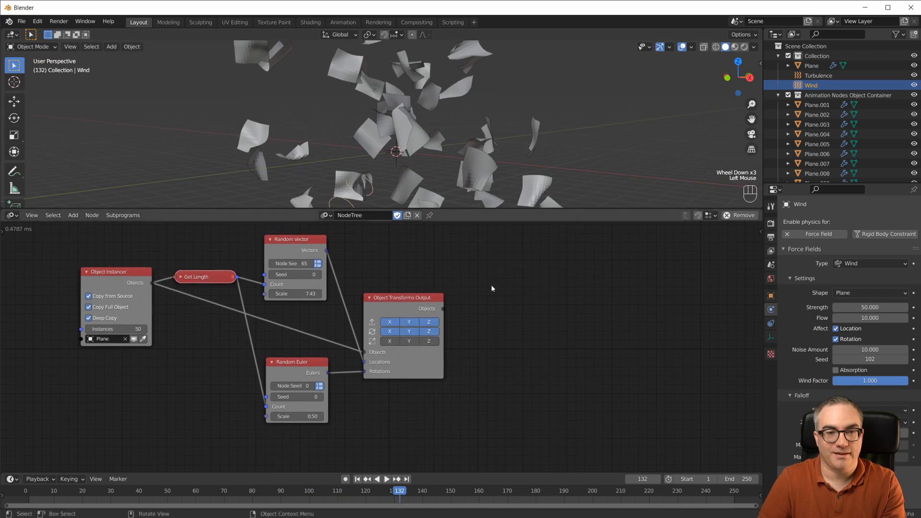
pyautogui.moveTo(491, 288); pyautogui.dragTo(542, 319, button='middle')
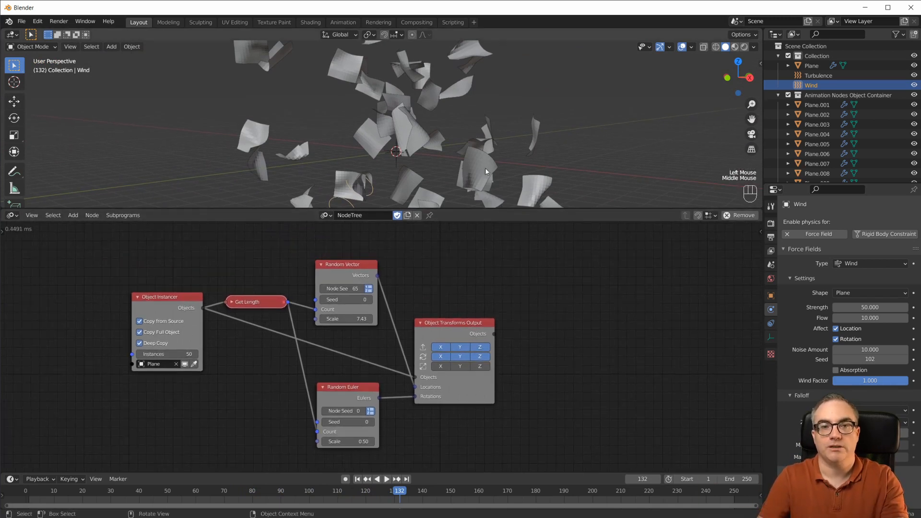
pyautogui.scroll(2, 497, 166)
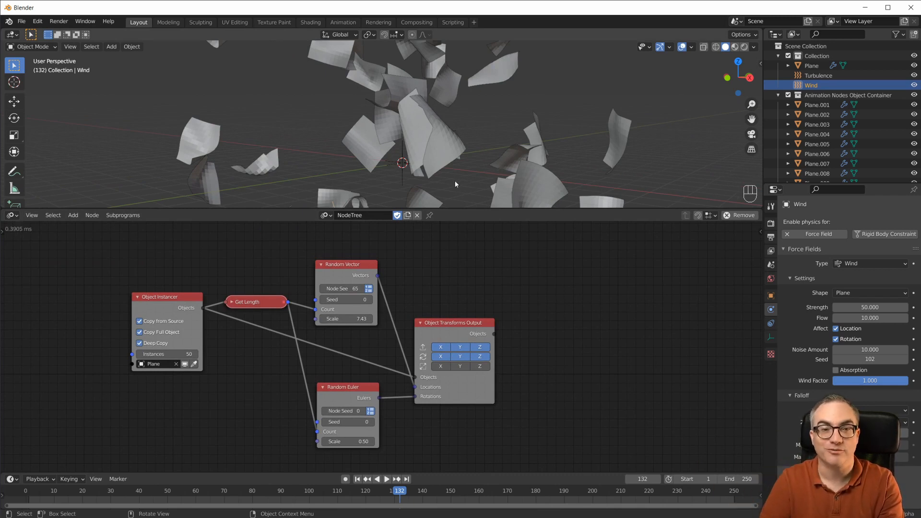
# Step: Exclude the Animation Nodes Object Container collection, select the original Plane and return to the first frame
pyautogui.click(789, 95)
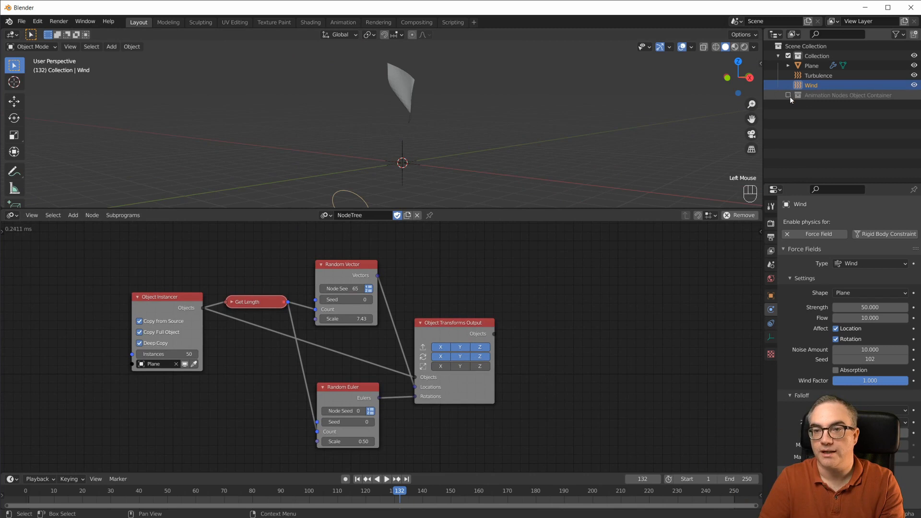
pyautogui.click(816, 66)
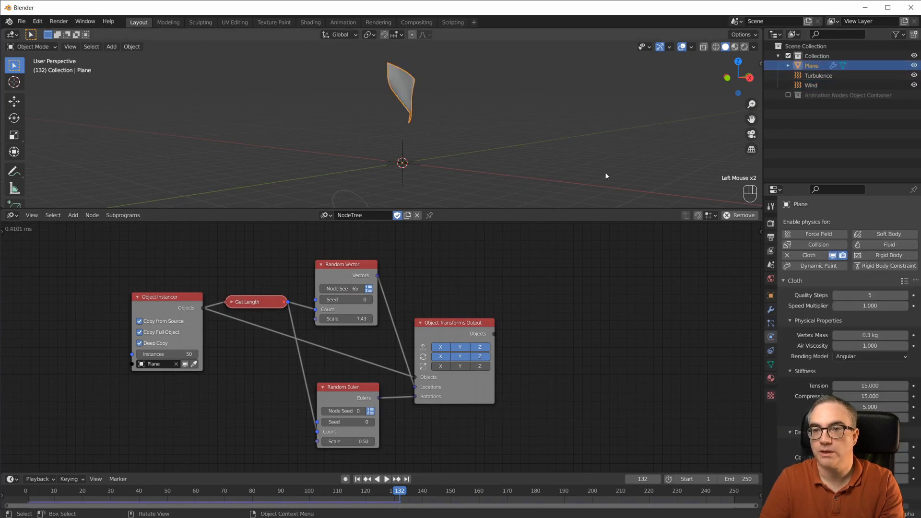
pyautogui.scroll(4, 422, 141)
pyautogui.scroll(-3, 422, 141)
pyautogui.hotkey('shift', 'Left')
# Step: Extrude the whole plane mesh upward about 0.12 m in Edit Mode to form a thin slab
pyautogui.scroll(4, 431, 192)
pyautogui.moveTo(431, 192)
pyautogui.keyDown('shift'); pyautogui.mouseDown(button='middle')
pyautogui.moveTo(435, 105)
pyautogui.moveTo(438, 148)
pyautogui.moveTo(474, 120)
pyautogui.moveTo(432, 190)
pyautogui.mouseUp(button='middle'); pyautogui.keyUp('shift')
pyautogui.scroll(4, 436, 105)
pyautogui.press('Tab')
pyautogui.press('e')
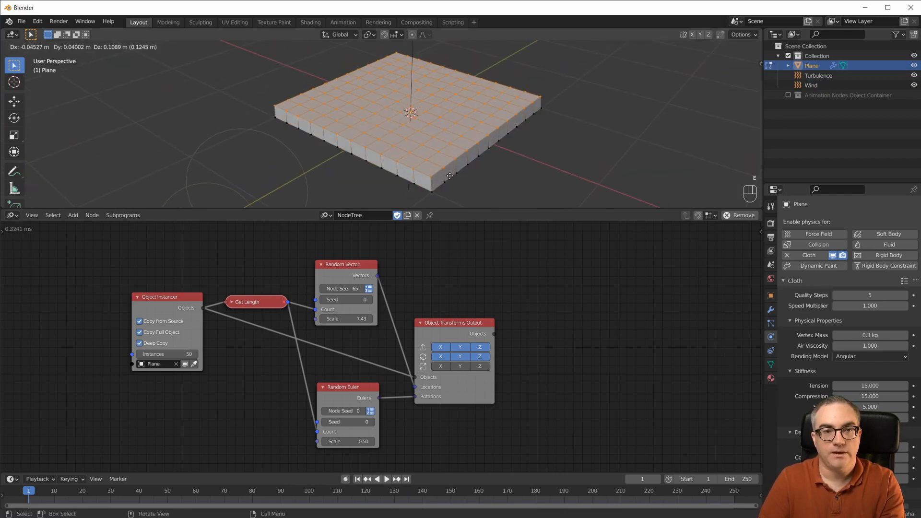
pyautogui.click(450, 175)
pyautogui.moveTo(449, 176); pyautogui.dragTo(445, 155, button='middle')
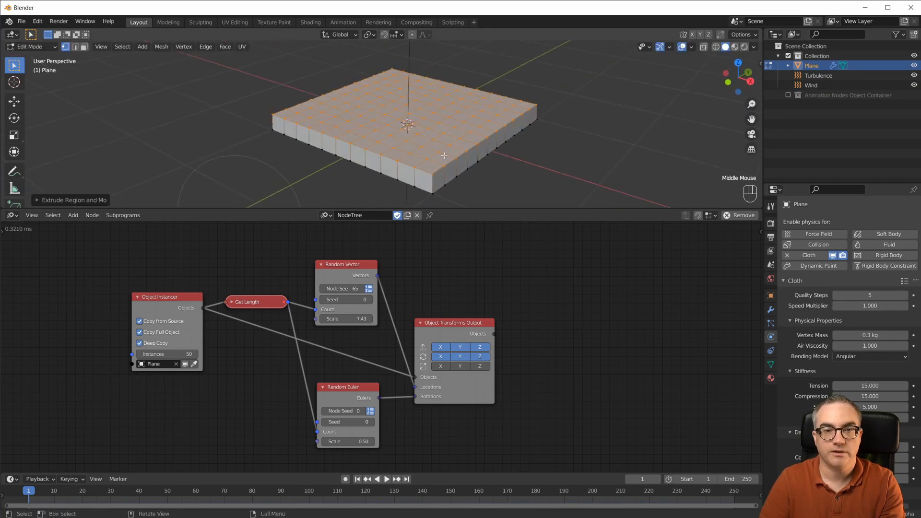
# Step: Recalculate the normals of the entire slab mesh and return to Object Mode
pyautogui.press('a')
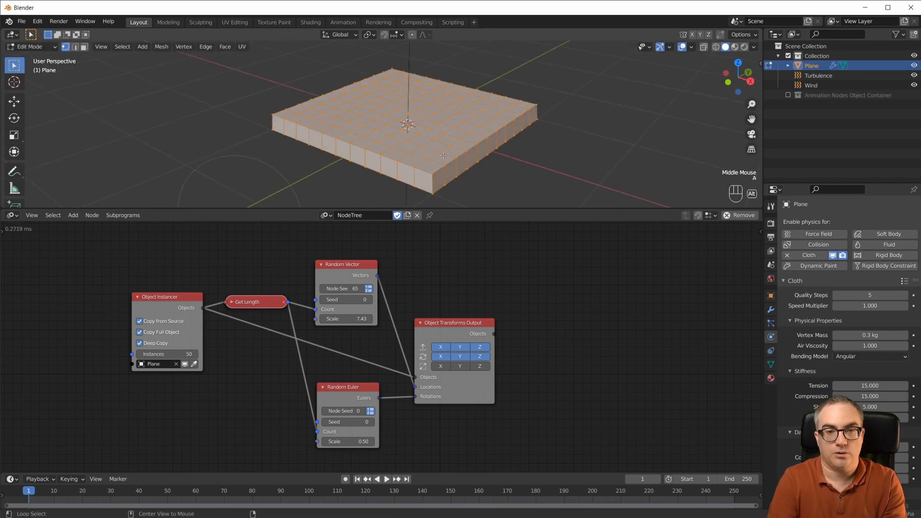
pyautogui.hotkey('alt', 'n')
pyautogui.click(424, 166)
pyautogui.moveTo(423, 166); pyautogui.dragTo(457, 151, button='middle')
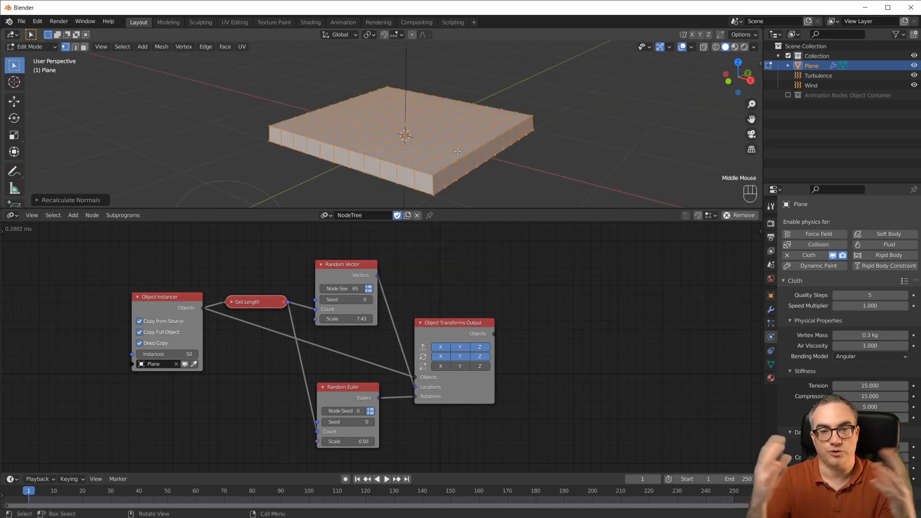
pyautogui.press('Tab')
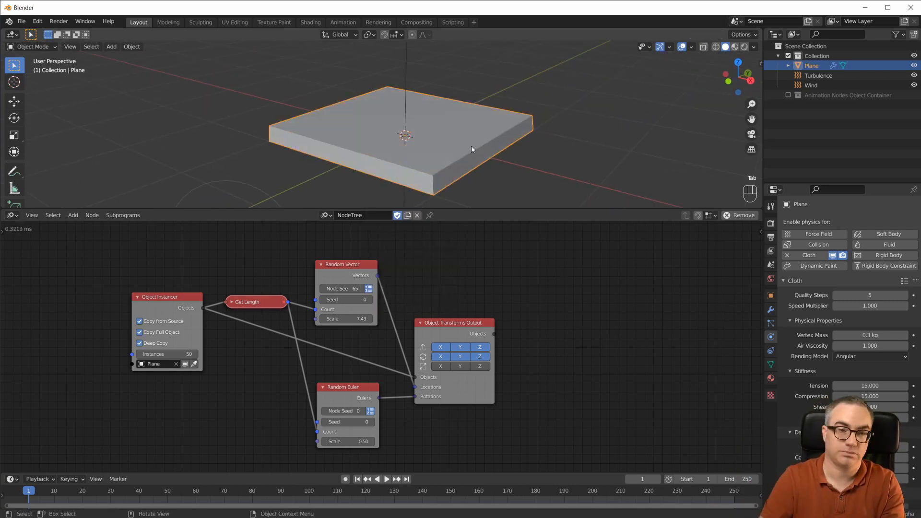
# Step: Enable Pressure in the Plane's cloth settings and set it to 1
pyautogui.scroll(-4, 472, 145)
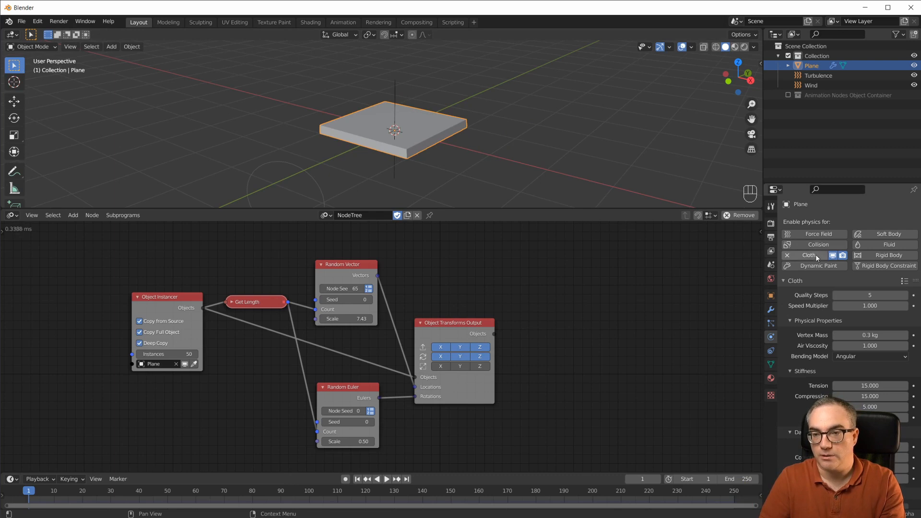
pyautogui.scroll(-15, 834, 359)
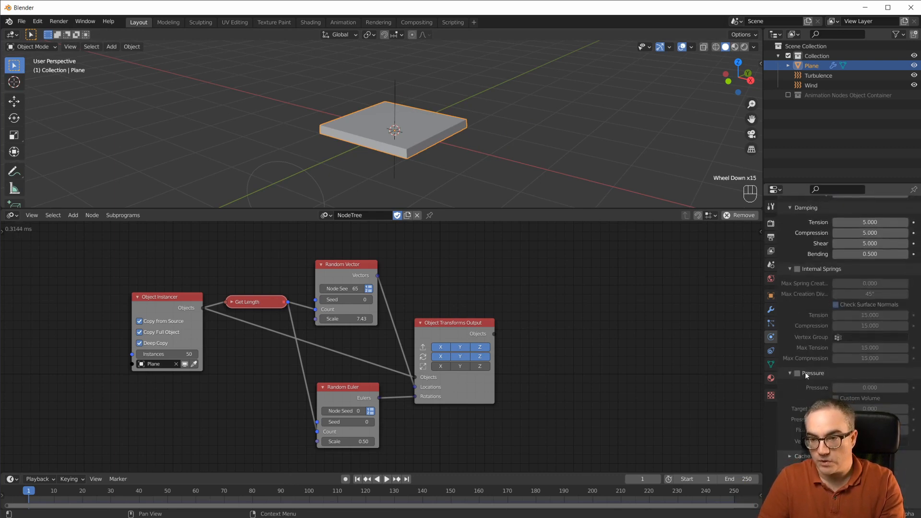
pyautogui.click(797, 374)
pyautogui.doubleClick(876, 386)
pyautogui.write('1')
pyautogui.press('Return')
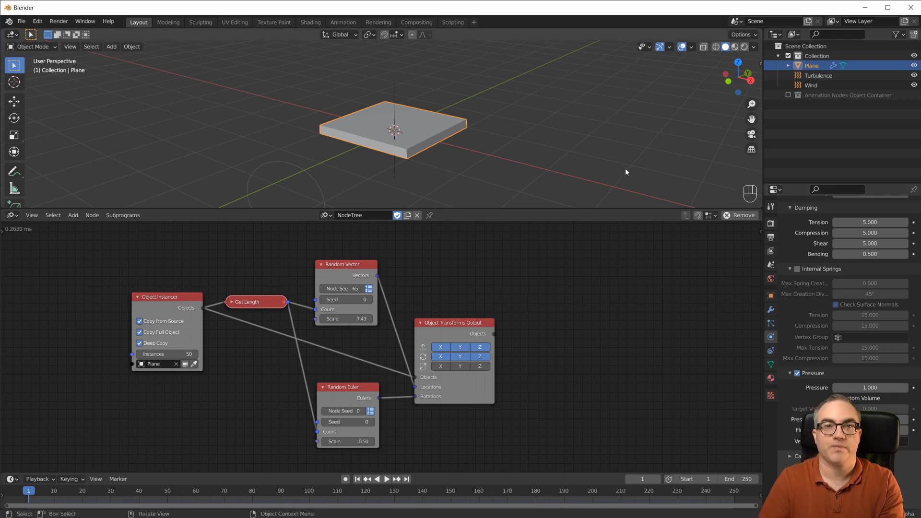
# Step: Play the simulation to check how the pressurised Plane inflates and drifts, then return to the first frame
pyautogui.press('space')
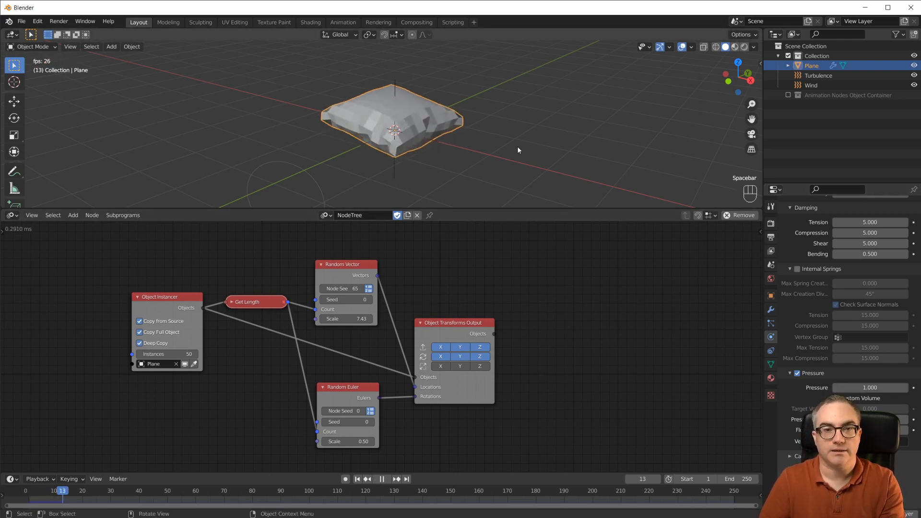
pyautogui.moveTo(523, 128); pyautogui.dragTo(505, 108, button='middle')
pyautogui.scroll(-6, 505, 108)
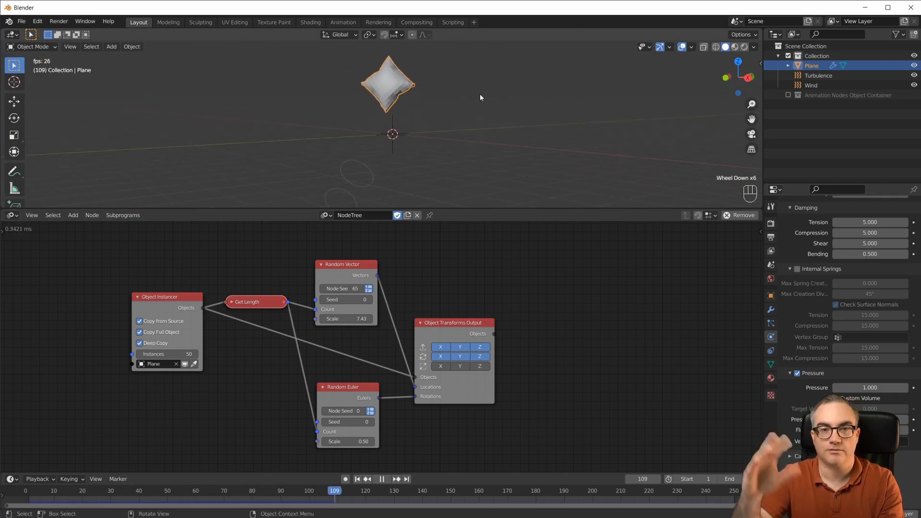
pyautogui.press('space')
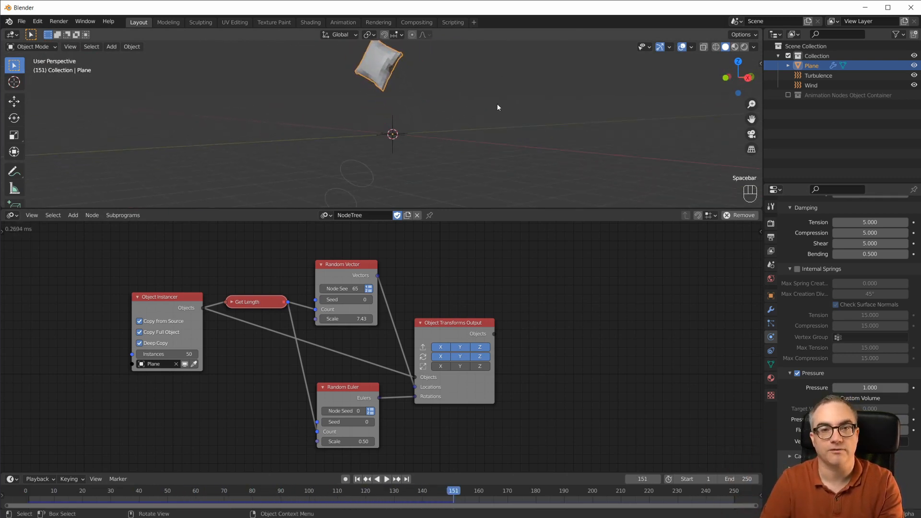
pyautogui.rightClick(385, 70)
pyautogui.click(385, 70)
pyautogui.scroll(1, 442, 85)
pyautogui.scroll(-3, 456, 90)
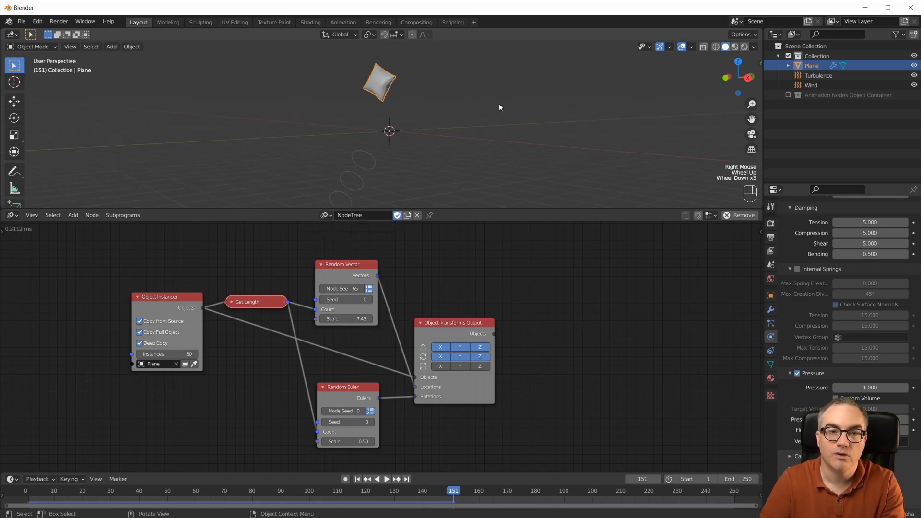
pyautogui.hotkey('shift', 'Left')
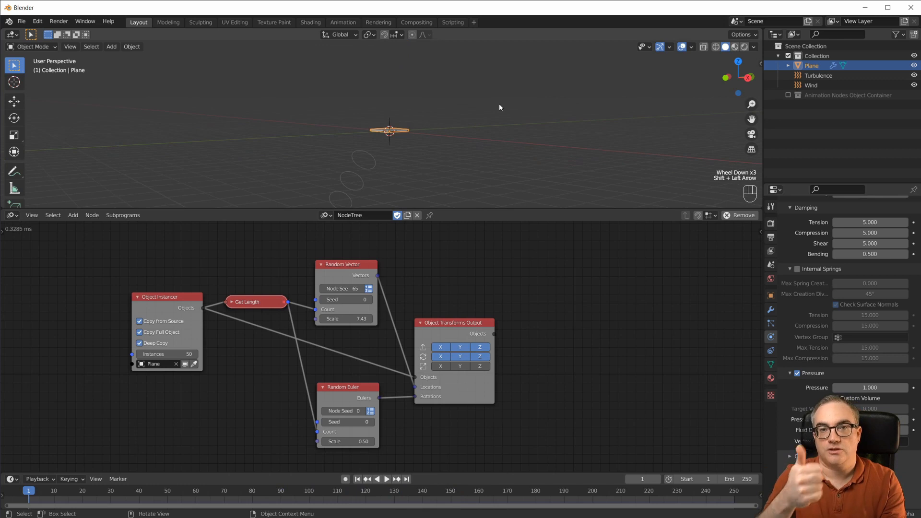
# Step: Include the Animation Nodes Object Container collection again and set the Object Instancer's instances to 0 to clear the outdated copies
pyautogui.click(789, 95)
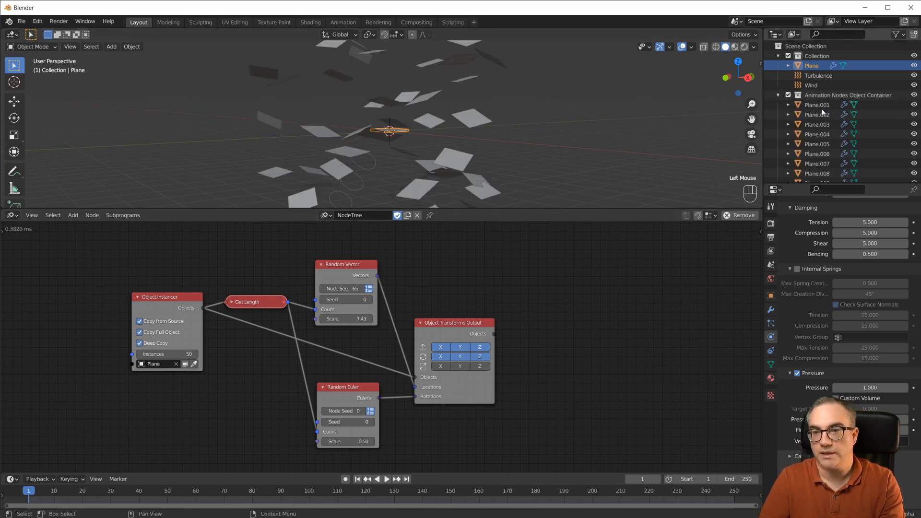
pyautogui.scroll(5, 461, 154)
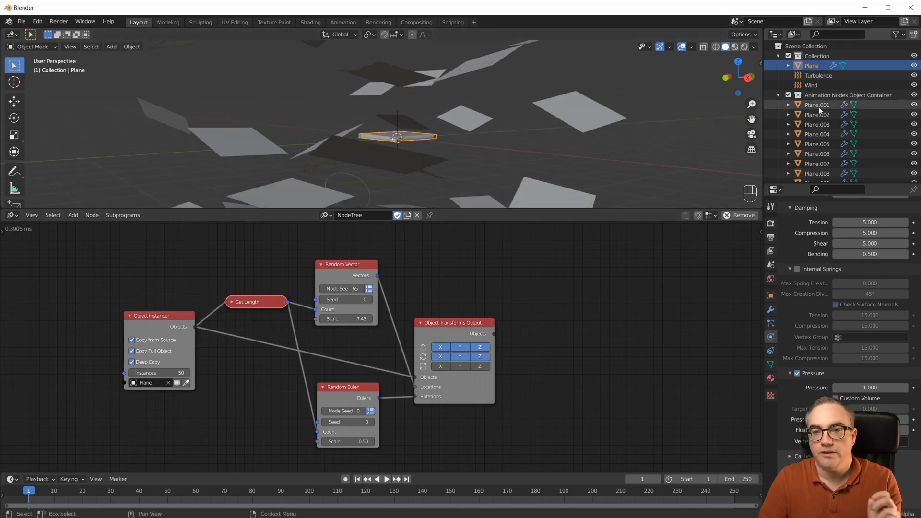
pyautogui.scroll(-2, 819, 108)
pyautogui.scroll(3, 430, 179)
pyautogui.moveTo(447, 163); pyautogui.dragTo(474, 143, button='middle')
pyautogui.scroll(3, 139, 410)
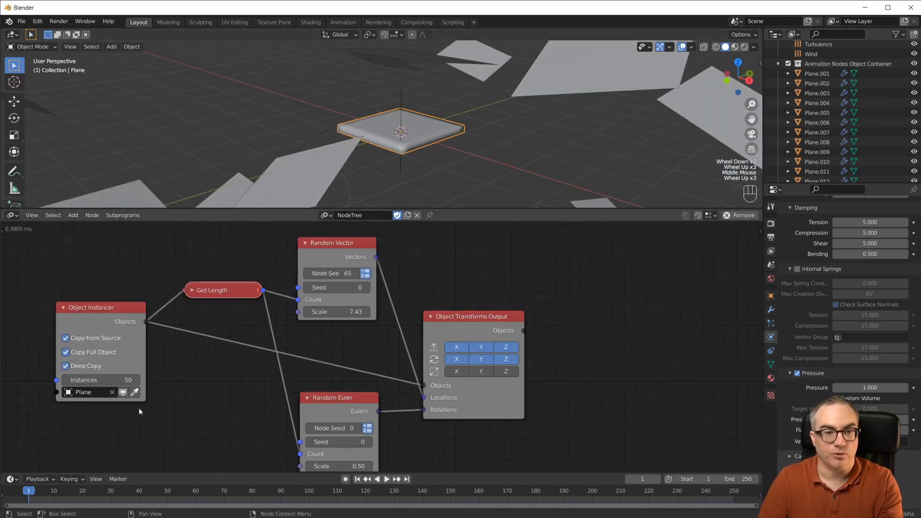
pyautogui.scroll(-3, 221, 388)
pyautogui.scroll(2, 220, 391)
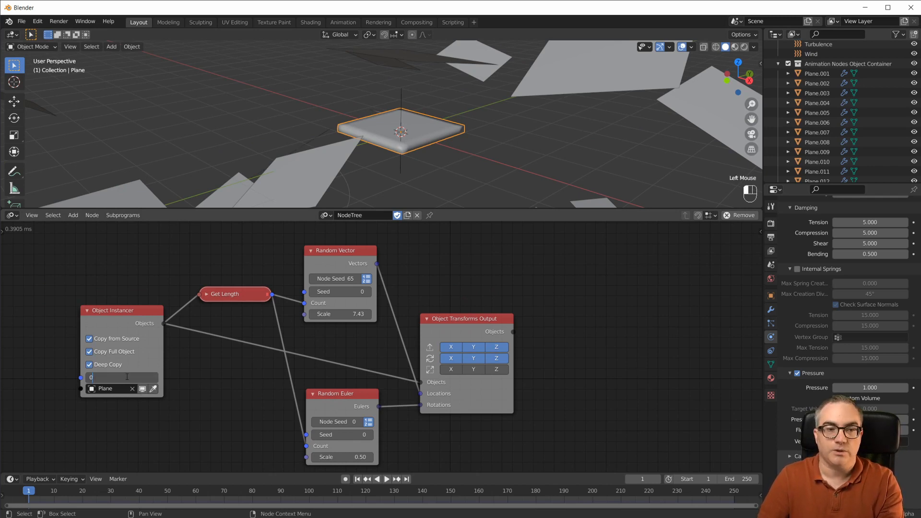
pyautogui.press('Return')
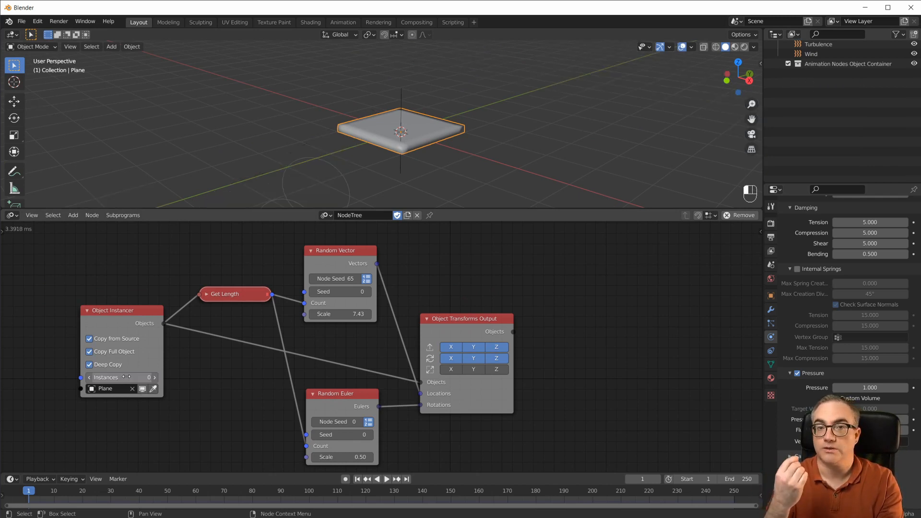
# Step: Set the Object Instancer's instances to 50 to generate new copies from the thickened, pressurised Plane
pyautogui.scroll(3, 834, 77)
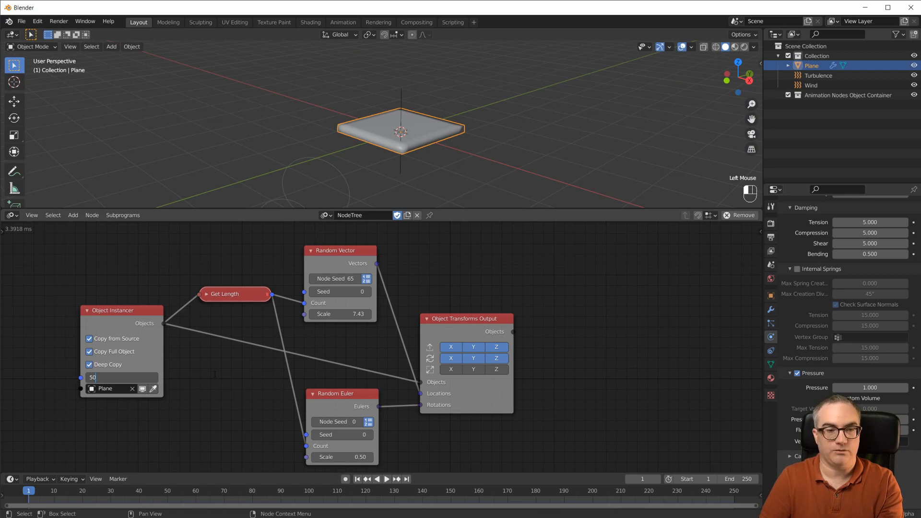
pyautogui.write('50')
pyautogui.press('Return')
pyautogui.scroll(-7, 432, 125)
pyautogui.moveTo(432, 125); pyautogui.dragTo(452, 164, button='middle')
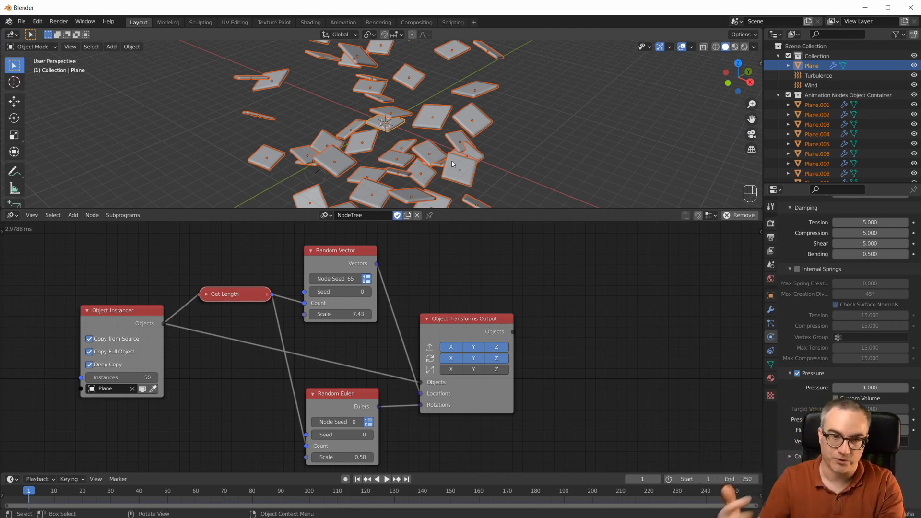
# Step: Play the cloth simulation of the scattered copies, inspect them up close, and stop the playback
pyautogui.moveTo(422, 125); pyautogui.dragTo(515, 133, button='middle')
pyautogui.press('space')
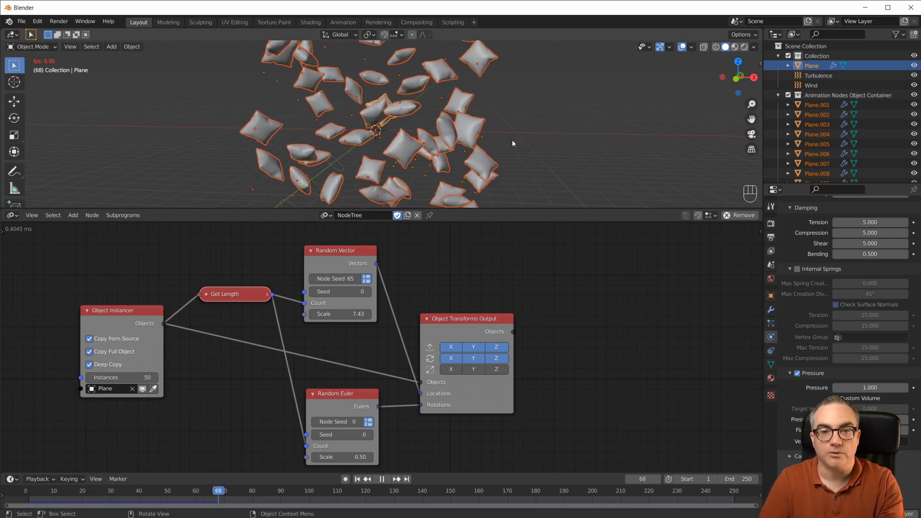
pyautogui.scroll(4, 506, 136)
pyautogui.moveTo(500, 131)
pyautogui.mouseDown(button='middle')
pyautogui.moveTo(518, 136)
pyautogui.moveTo(460, 128)
pyautogui.moveTo(496, 132)
pyautogui.mouseUp(button='middle')
pyautogui.scroll(-4, 519, 131)
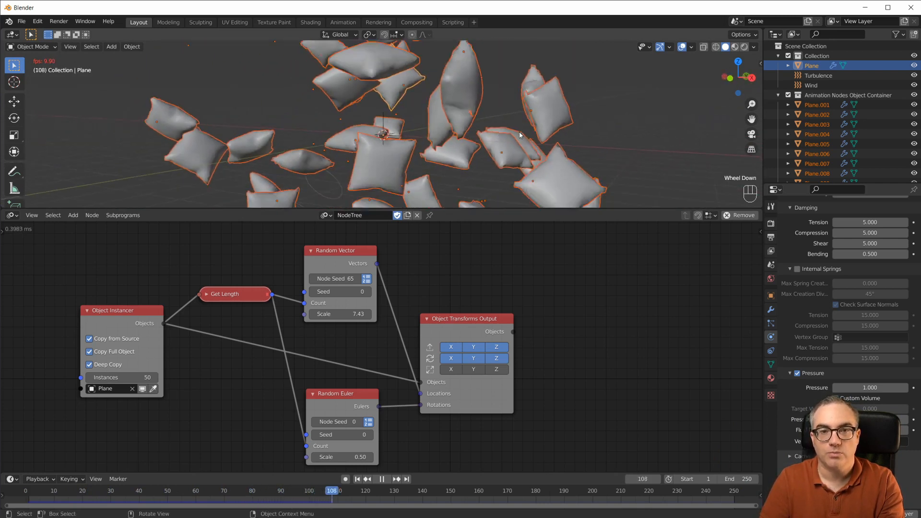
pyautogui.press('space')
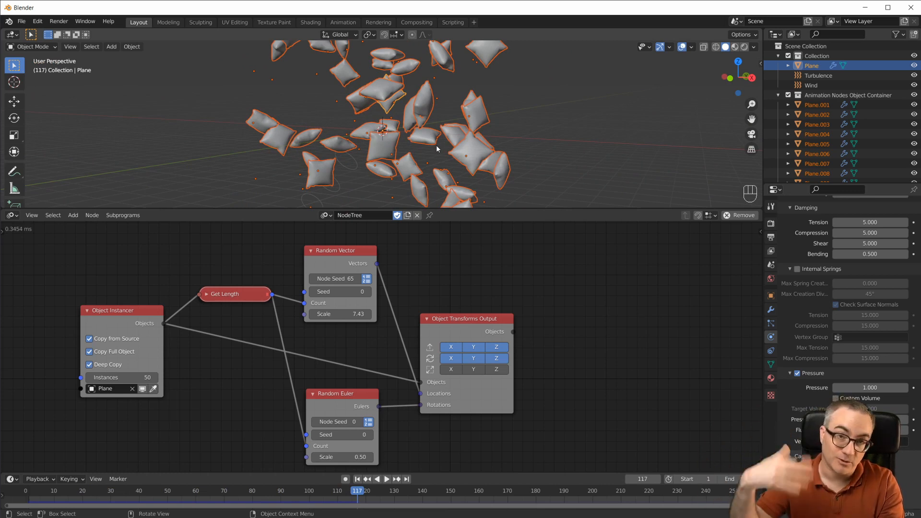
# Step: Set the Object Instancer's instances to 0 and return to the first frame
pyautogui.click(126, 377)
pyautogui.press('Return')
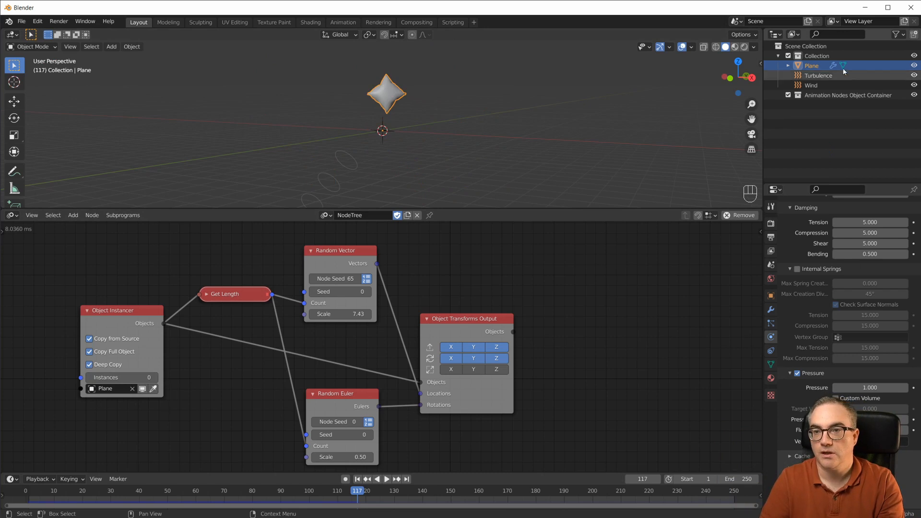
pyautogui.scroll(3, 398, 119)
pyautogui.hotkey('shift', 'Left')
pyautogui.scroll(11, 402, 155)
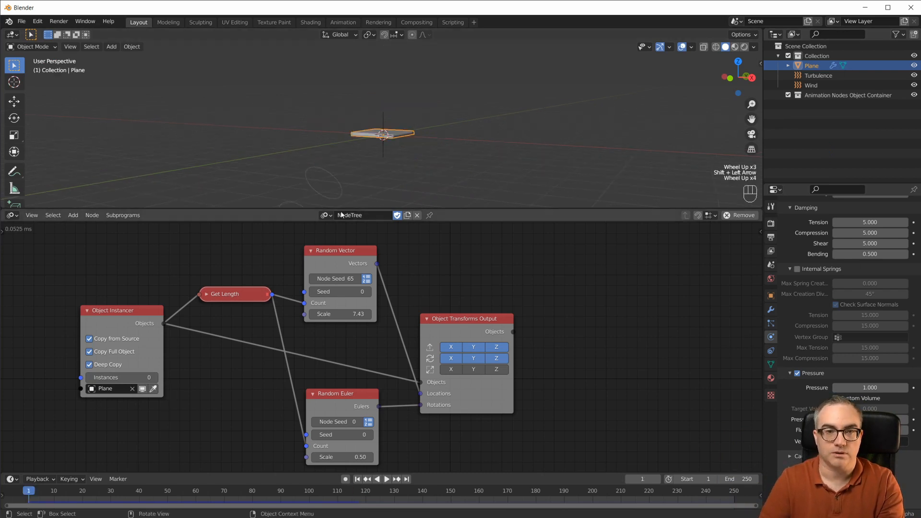
# Step: Select the original Plane and enable Collision physics on it alongside its Cloth physics
pyautogui.click(402, 154)
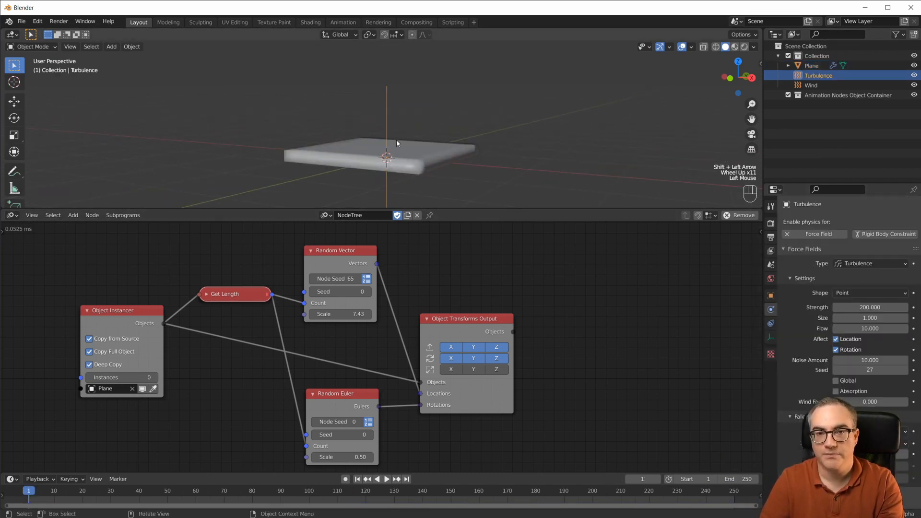
pyautogui.click(418, 151)
pyautogui.click(815, 245)
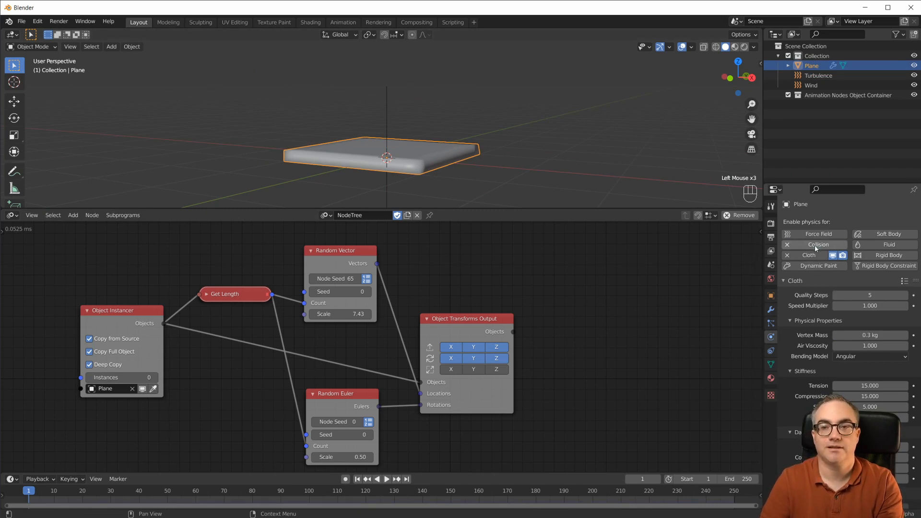
# Step: Set the Object Instancer's instances to 50 to regenerate the copies with collision, and briefly play the simulation
pyautogui.click(120, 378)
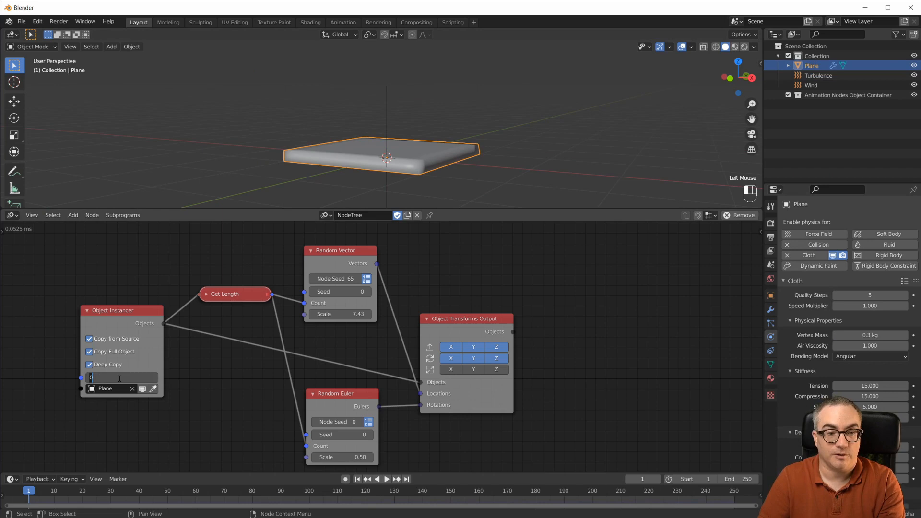
pyautogui.press('Return')
pyautogui.scroll(-10, 509, 99)
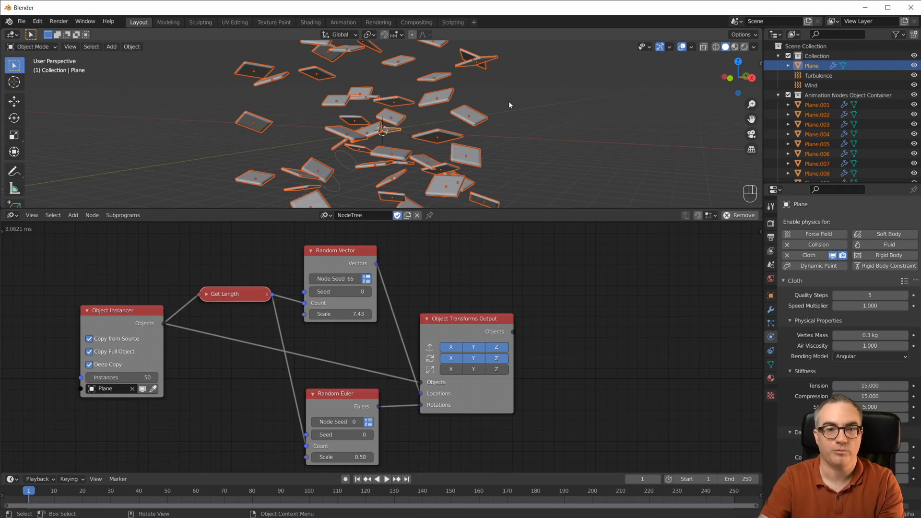
pyautogui.press('space')
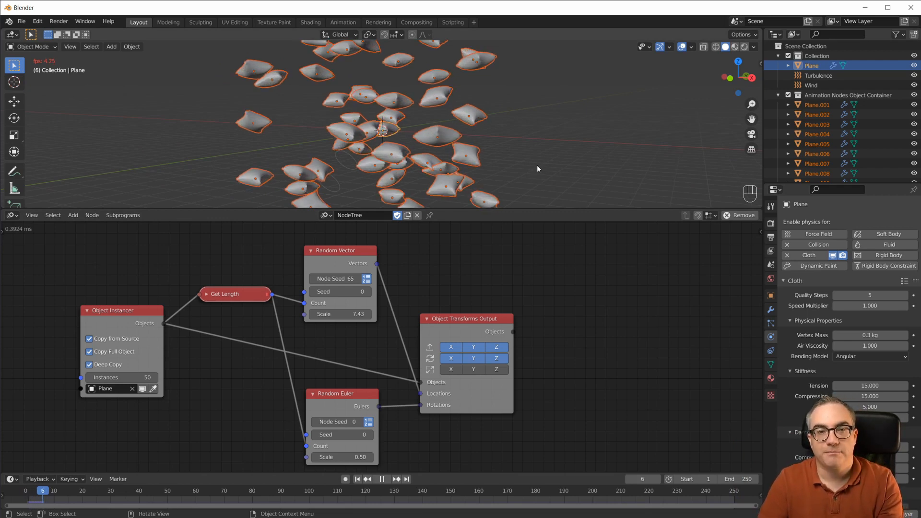
pyautogui.press('space')
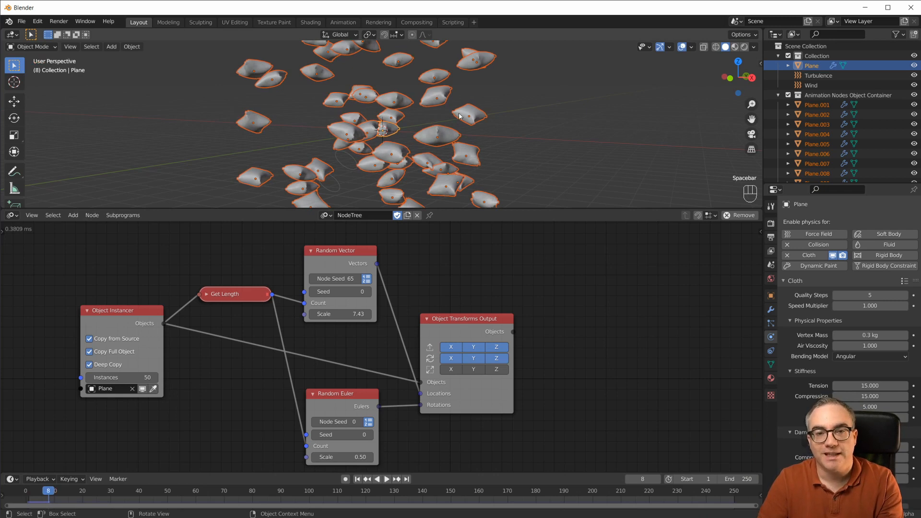
# Step: Select several generated copies, such as Plane.040, Plane.013, Plane.018 and Plane.010, to check whether they carry Collision and Cloth physics
pyautogui.click(460, 115)
pyautogui.scroll(-8, 825, 116)
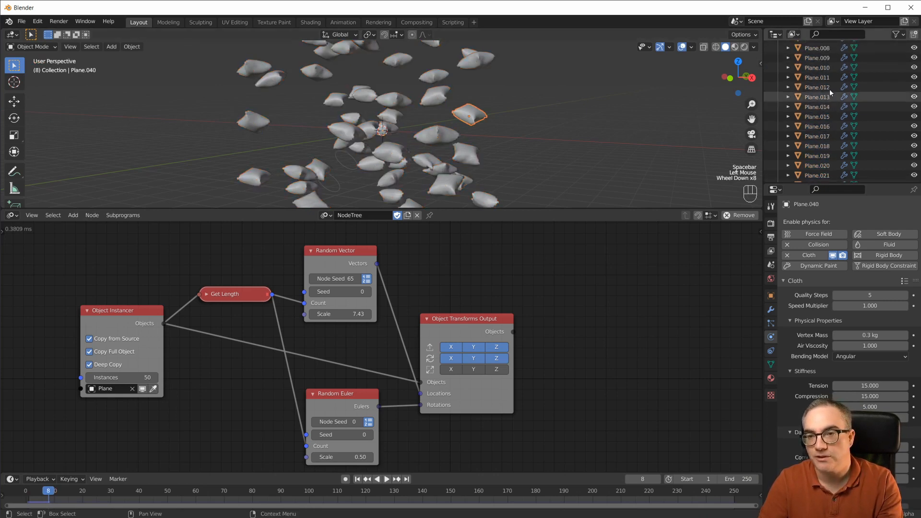
pyautogui.click(819, 97)
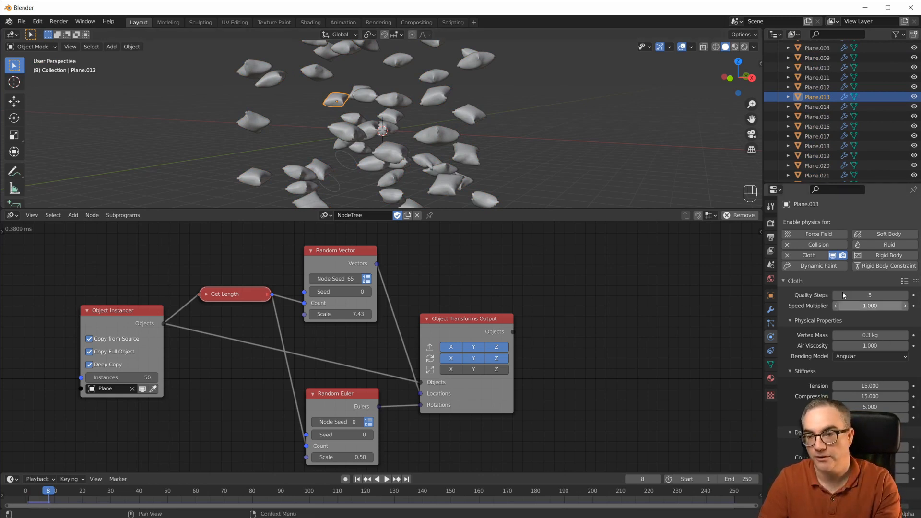
pyautogui.click(819, 146)
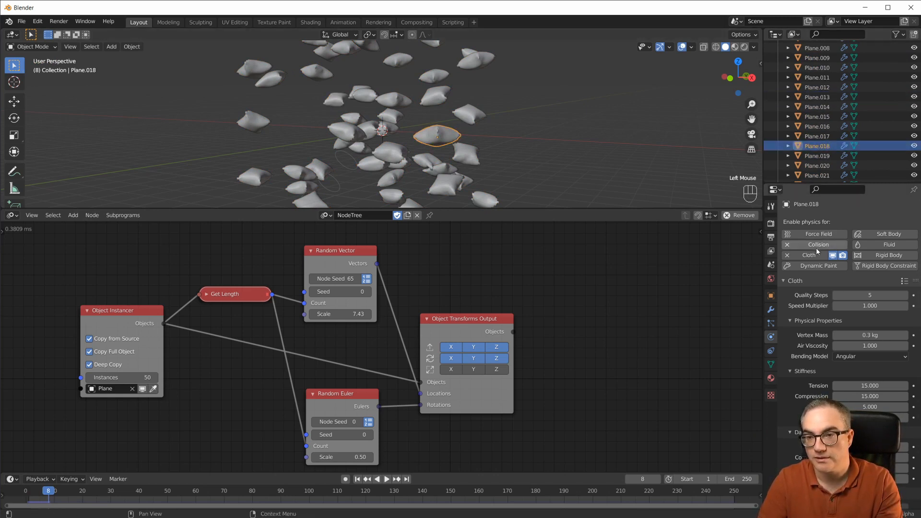
pyautogui.click(822, 165)
pyautogui.click(819, 107)
pyautogui.click(819, 68)
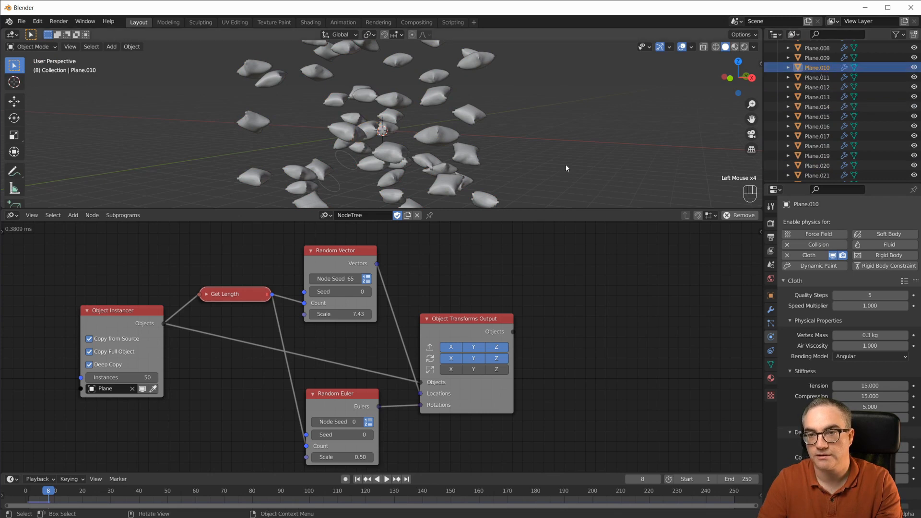
pyautogui.scroll(-4, 511, 160)
pyautogui.scroll(8, 511, 160)
pyautogui.scroll(-8, 511, 156)
pyautogui.scroll(3, 510, 157)
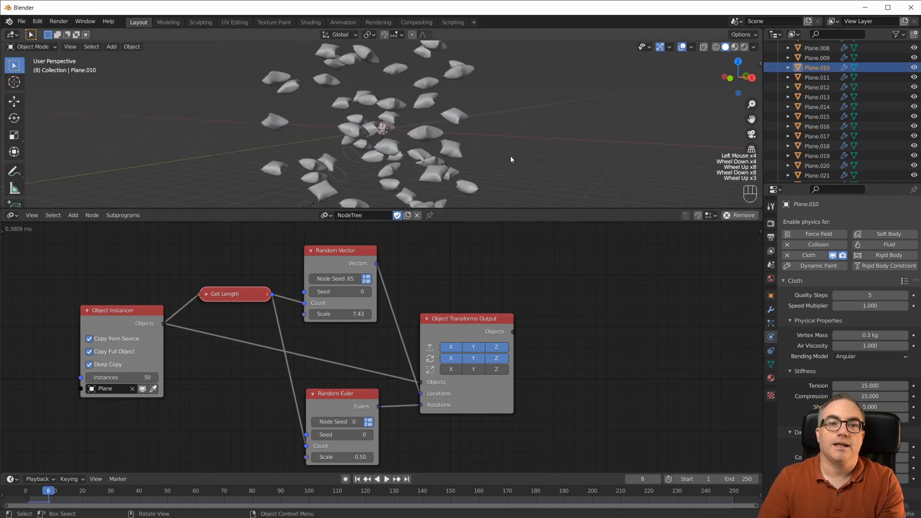
pyautogui.scroll(-4, 513, 312)
pyautogui.moveTo(528, 319); pyautogui.dragTo(476, 312, button='middle')
pyautogui.scroll(1, 476, 311)
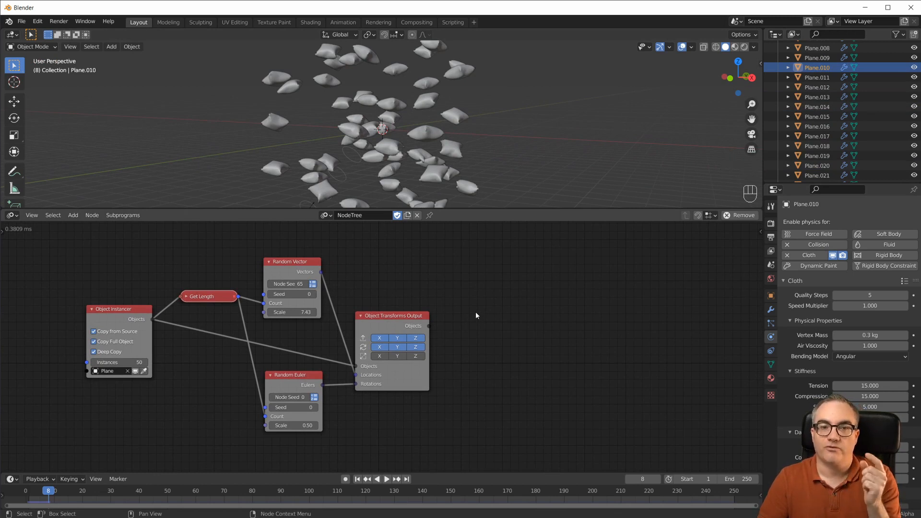
# Step: Return to the first frame, select the original Plane and bring up its cloth Pressure settings
pyautogui.hotkey('shift', 'Left')
pyautogui.scroll(4, 514, 155)
pyautogui.moveTo(515, 154); pyautogui.dragTo(504, 161, button='middle')
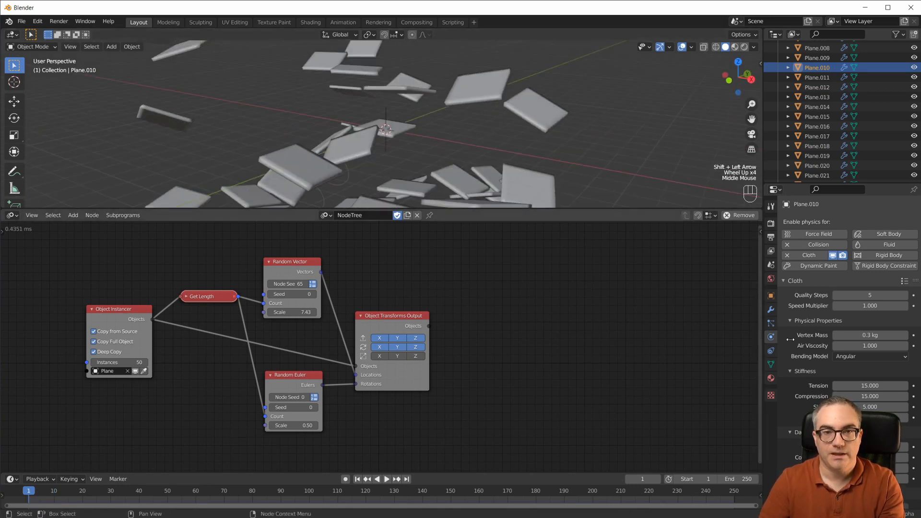
pyautogui.scroll(3, 839, 99)
pyautogui.scroll(12, 839, 99)
pyautogui.click(813, 67)
pyautogui.scroll(-11, 817, 346)
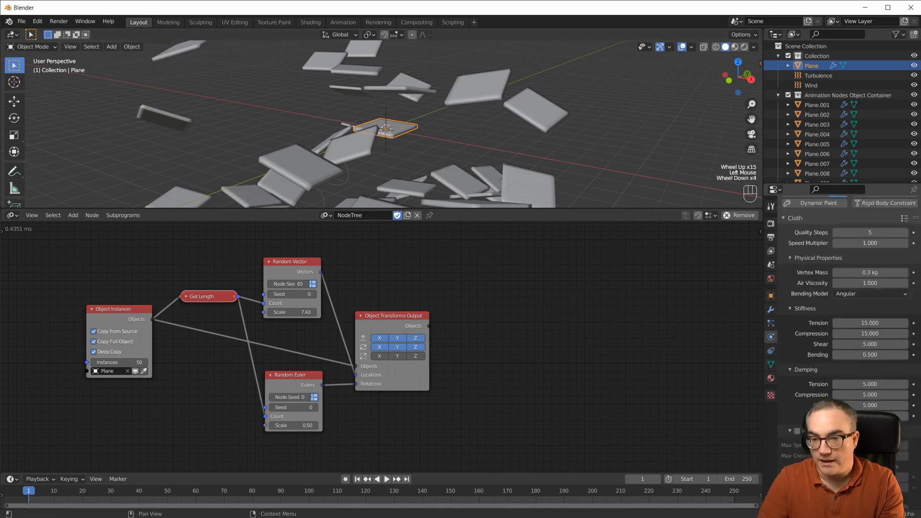
pyautogui.scroll(-5, 869, 362)
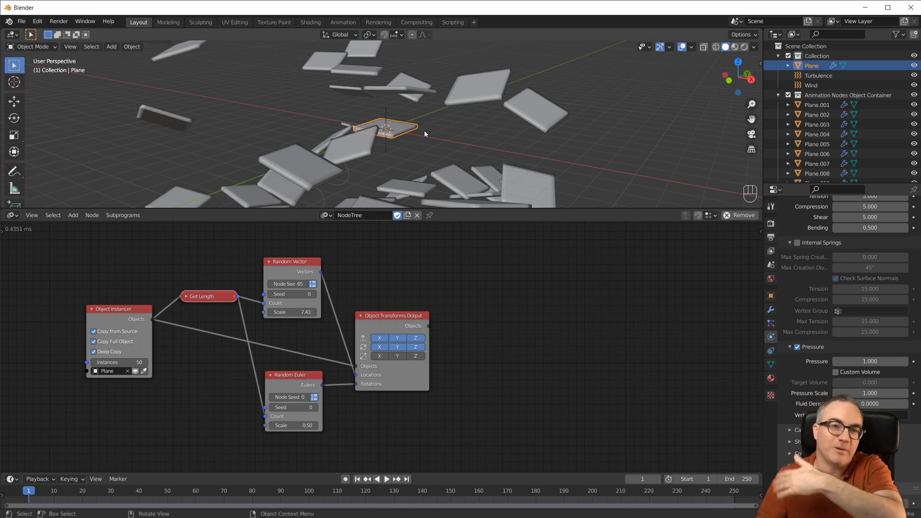
# Step: Set the Object Instancer's instances to 0 to remove all generated copies and leave only the source Plane
pyautogui.click(586, 329)
pyautogui.moveTo(586, 329); pyautogui.dragTo(521, 310, button='middle')
pyautogui.scroll(-3, 562, 346)
pyautogui.scroll(2, 524, 326)
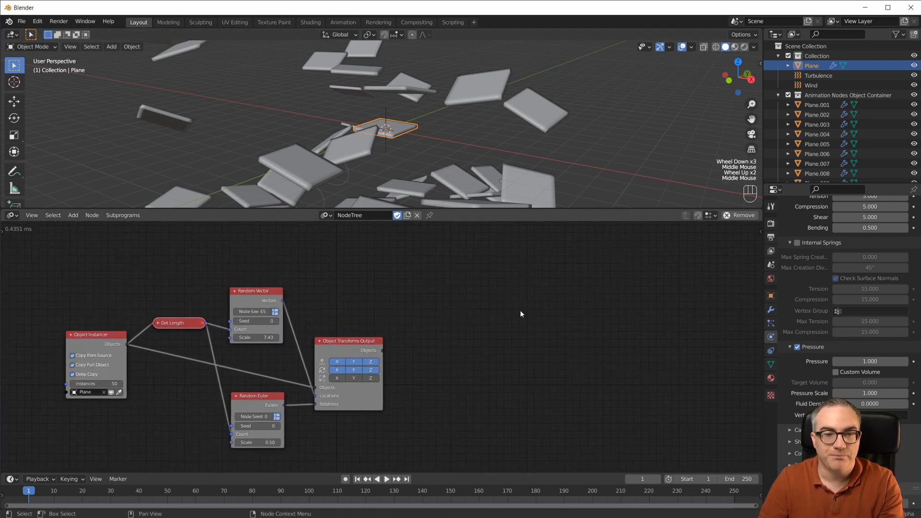
pyautogui.click(96, 383)
pyautogui.write('0')
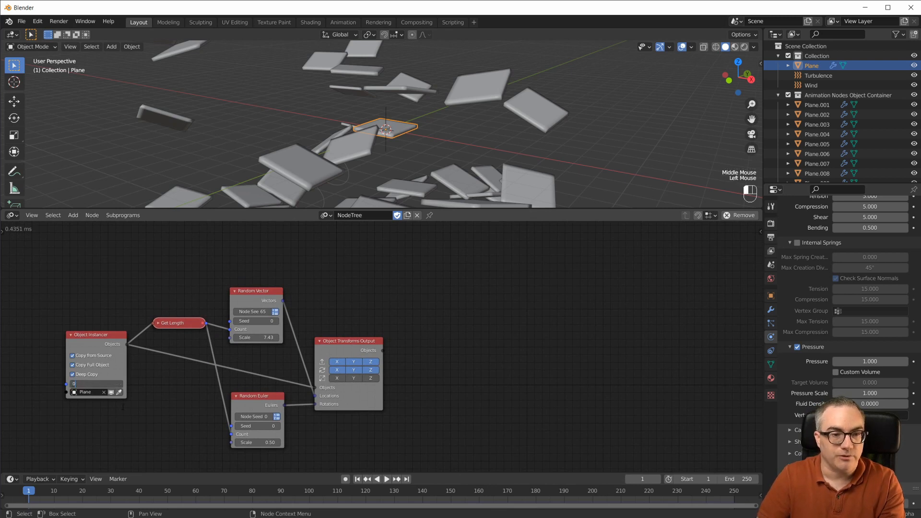
pyautogui.press('Return')
pyautogui.click(433, 267)
pyautogui.scroll(1, 437, 272)
pyautogui.moveTo(438, 271); pyautogui.dragTo(442, 287, button='middle')
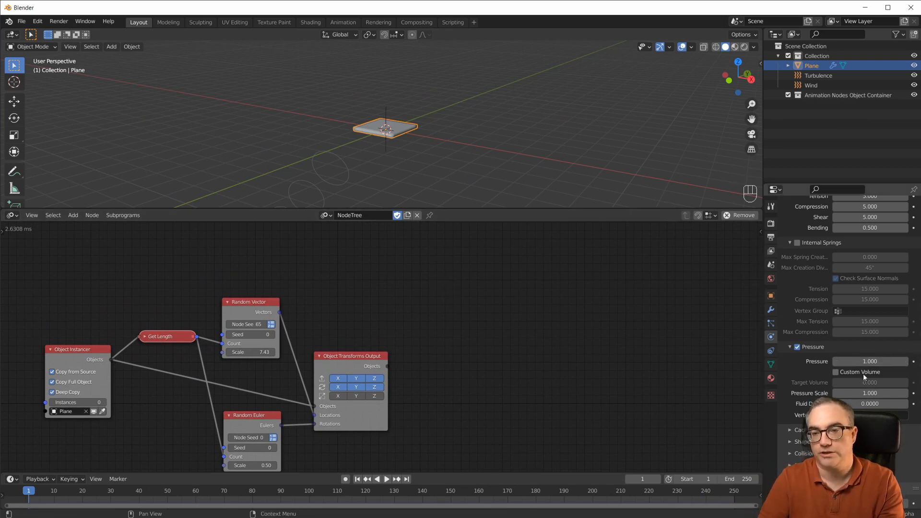
# Step: Add a Random Number node that outputs a list of numbers and place it above the Random Vector node
pyautogui.click(362, 291)
pyautogui.hotkey('shift', 'a')
pyautogui.moveTo(361, 235)
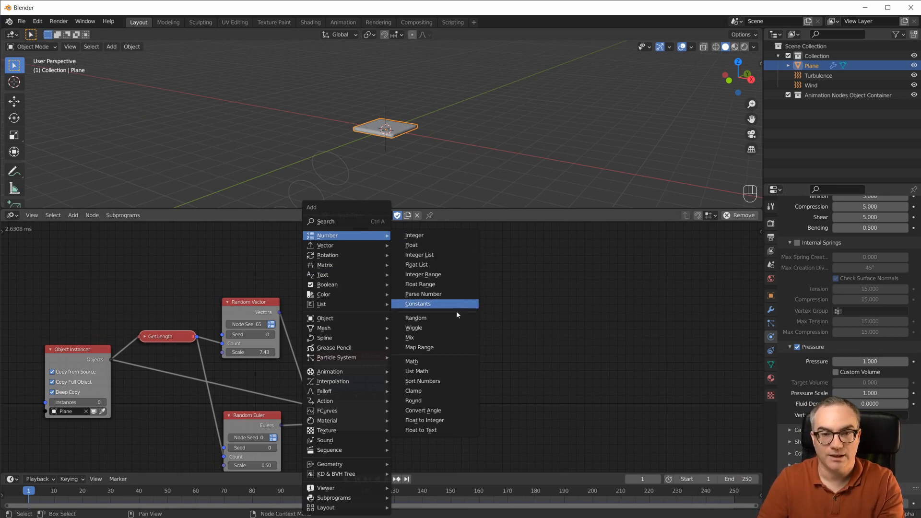
pyautogui.click(444, 317)
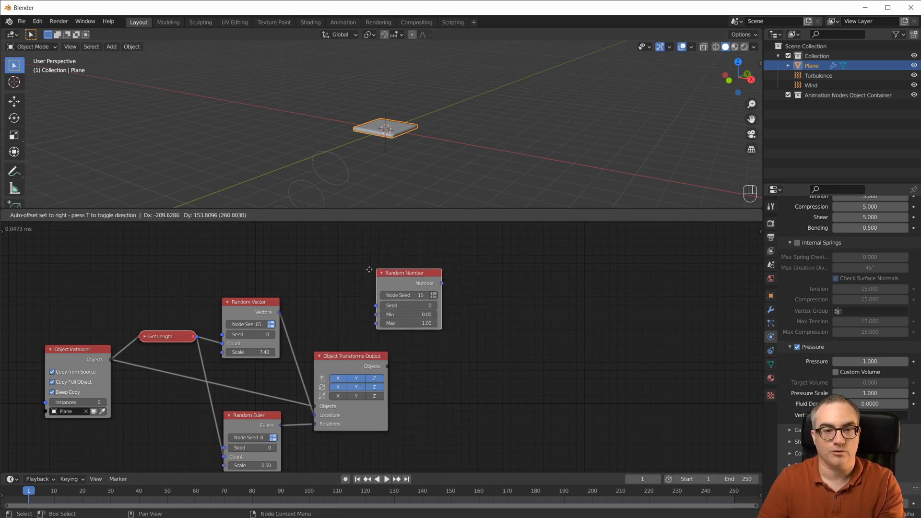
pyautogui.click(384, 278)
pyautogui.scroll(4, 386, 271)
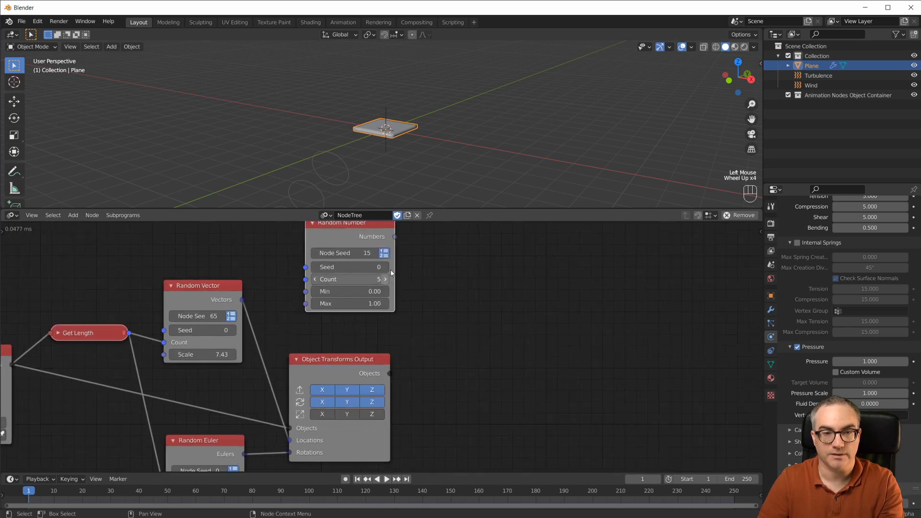
pyautogui.moveTo(448, 329); pyautogui.dragTo(541, 397, button='middle')
pyautogui.moveTo(461, 310); pyautogui.dragTo(313, 261)
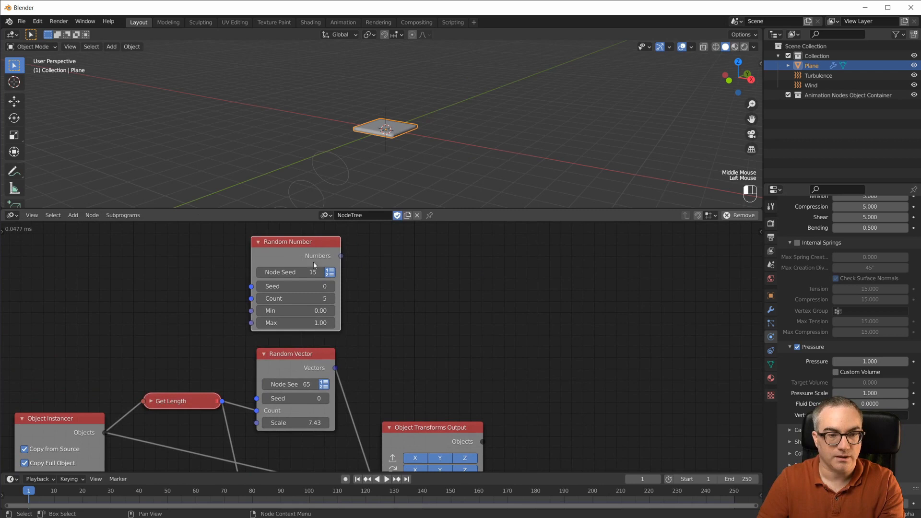
# Step: Link the Get Length output to the Random Number node's Count input
pyautogui.moveTo(222, 401); pyautogui.dragTo(251, 299)
pyautogui.moveTo(450, 361); pyautogui.dragTo(450, 392, button='middle')
pyautogui.scroll(-6, 420, 338)
pyautogui.scroll(3, 450, 393)
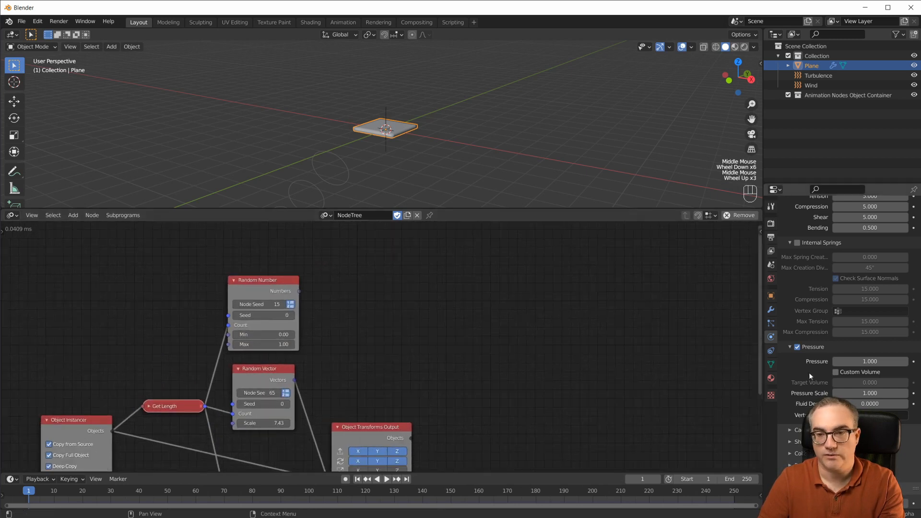
# Step: Add an Object Attribute Output node with Multiple Values enabled and link the Object Instancer's Objects output to its Objects input
pyautogui.scroll(5, 418, 333)
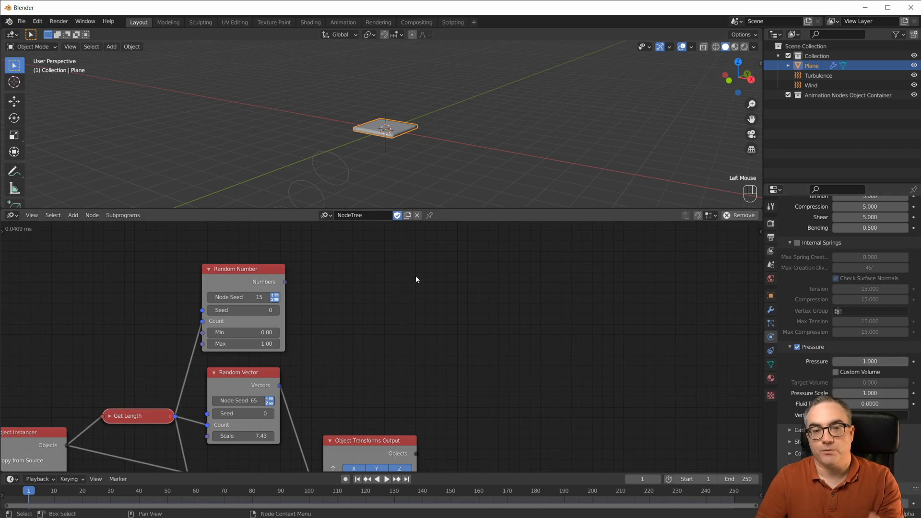
pyautogui.hotkey('shift', 'a')
pyautogui.moveTo(436, 319)
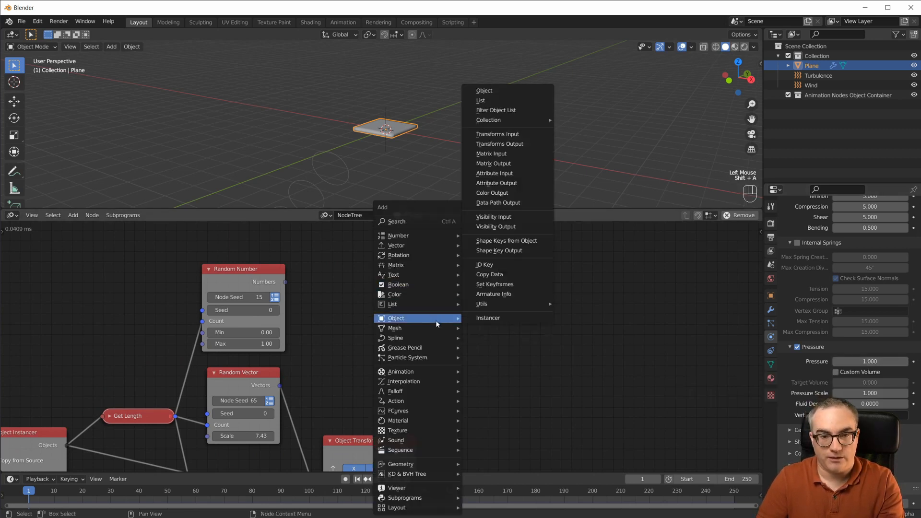
pyautogui.click(499, 187)
pyautogui.click(370, 324)
pyautogui.scroll(-3, 333, 331)
pyautogui.moveTo(333, 331); pyautogui.dragTo(304, 340, button='middle')
pyautogui.moveTo(106, 399); pyautogui.dragTo(385, 353)
pyautogui.scroll(4, 436, 342)
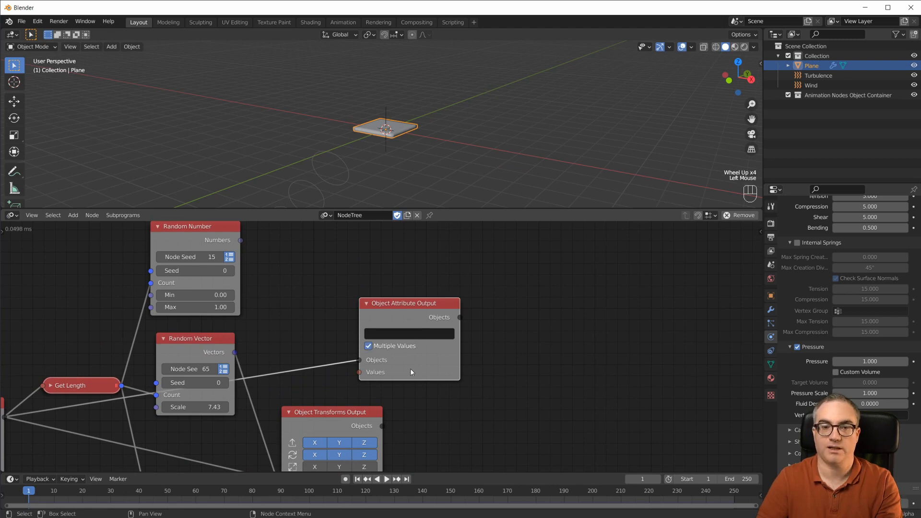
# Step: Copy the data path of the Plane's cloth Pressure value into the Object Attribute Output node's attribute
pyautogui.click(356, 370)
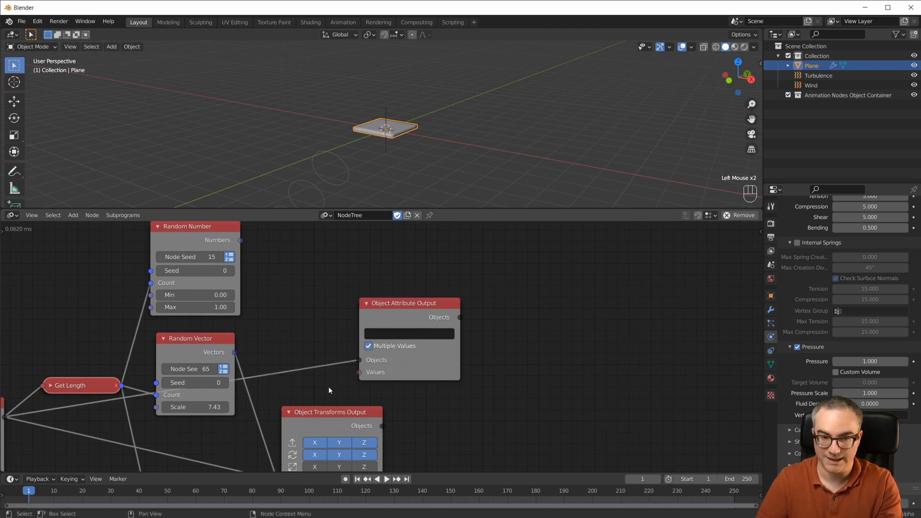
pyautogui.scroll(-3, 371, 358)
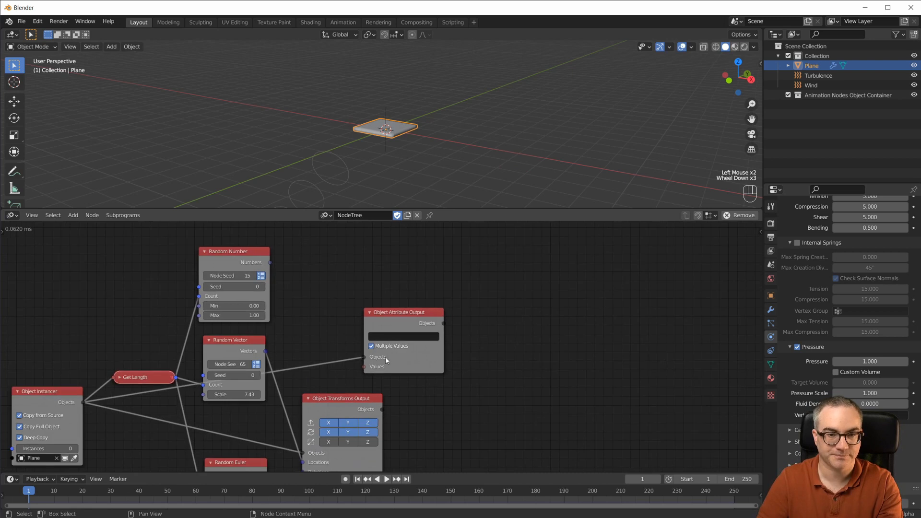
pyautogui.moveTo(394, 325); pyautogui.dragTo(407, 332)
pyautogui.scroll(3, 409, 355)
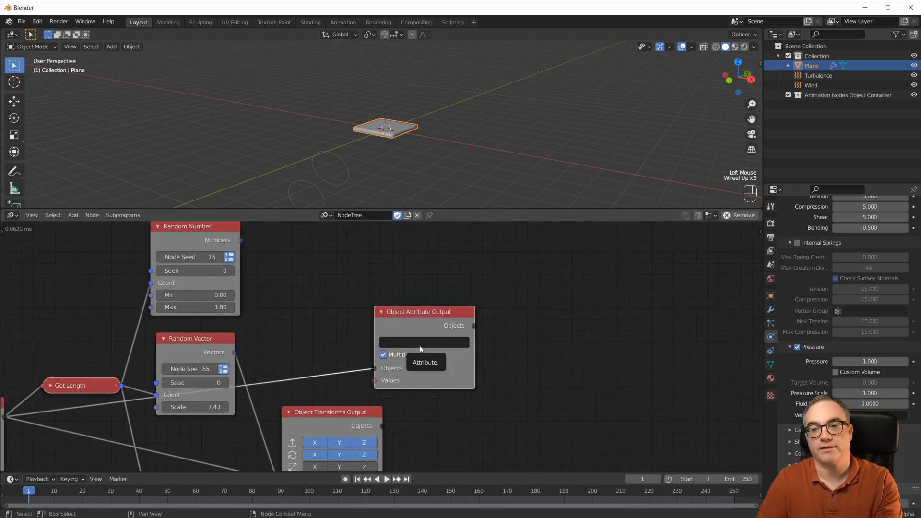
pyautogui.rightClick(869, 361)
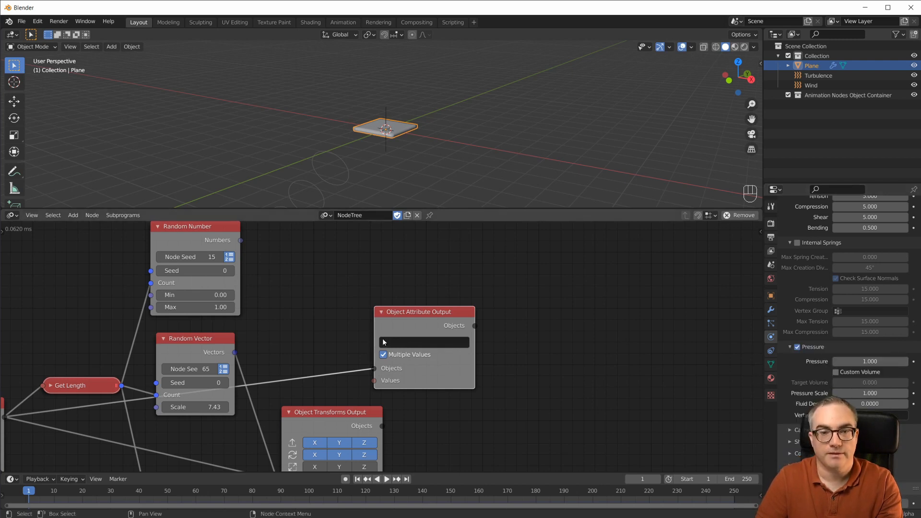
pyautogui.click(406, 342)
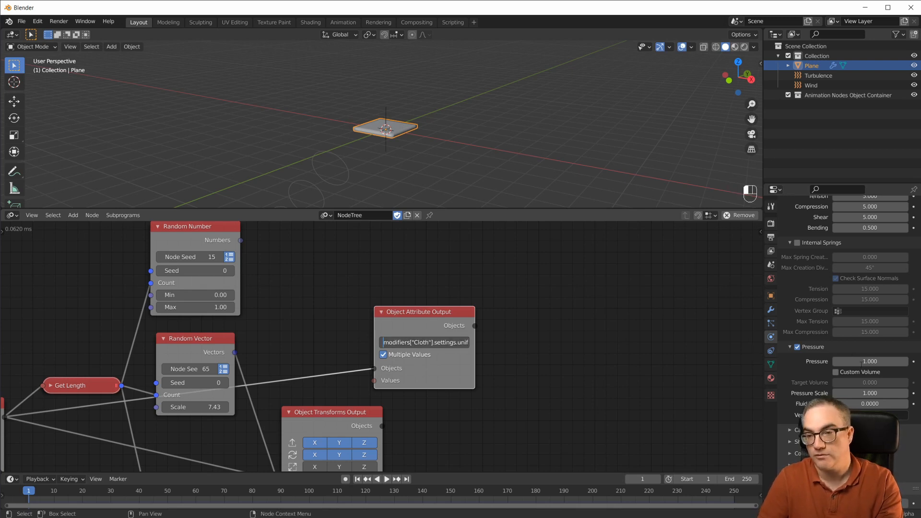
pyautogui.press('Return')
# Step: Link the Random Number node's Numbers to the attribute output's Values, and set Min to 0.30 and Max to 3.00
pyautogui.moveTo(238, 244); pyautogui.dragTo(375, 381)
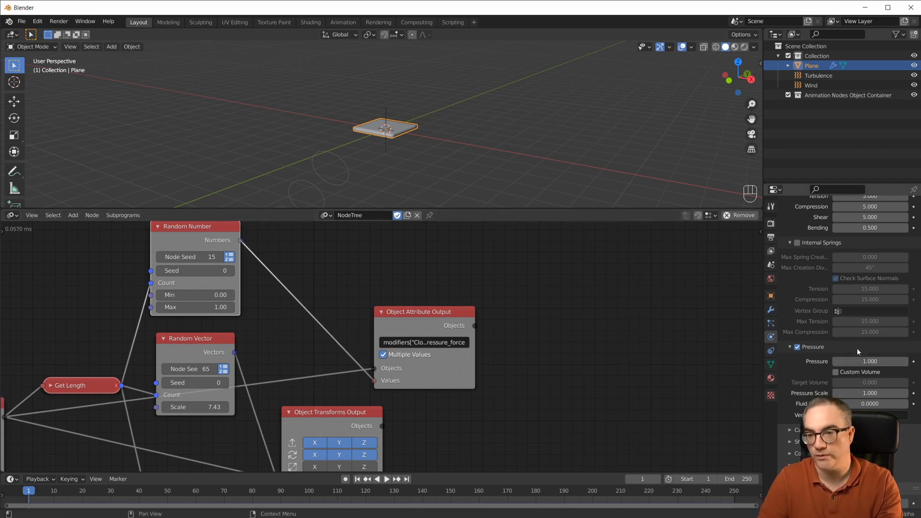
pyautogui.click(200, 295)
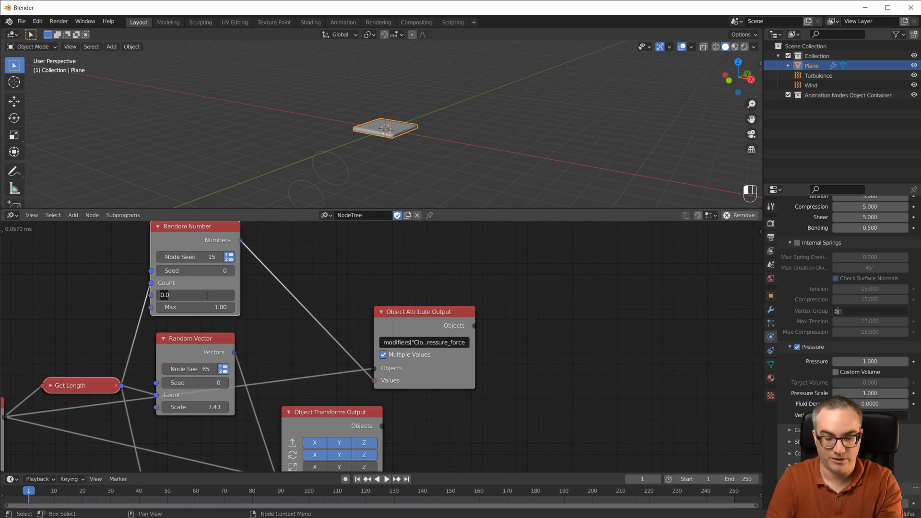
pyautogui.press('Tab')
pyautogui.write('3')
pyautogui.press('Return')
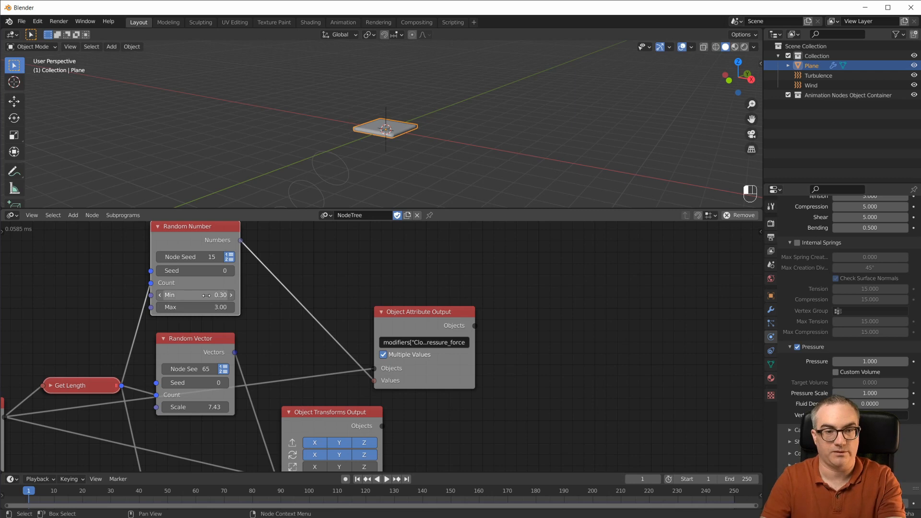
# Step: Set the Object Instancer's instances to 50 to generate copies with randomised pressure
pyautogui.scroll(-8, 430, 365)
pyautogui.moveTo(430, 365); pyautogui.dragTo(473, 315, button='middle')
pyautogui.scroll(6, 537, 340)
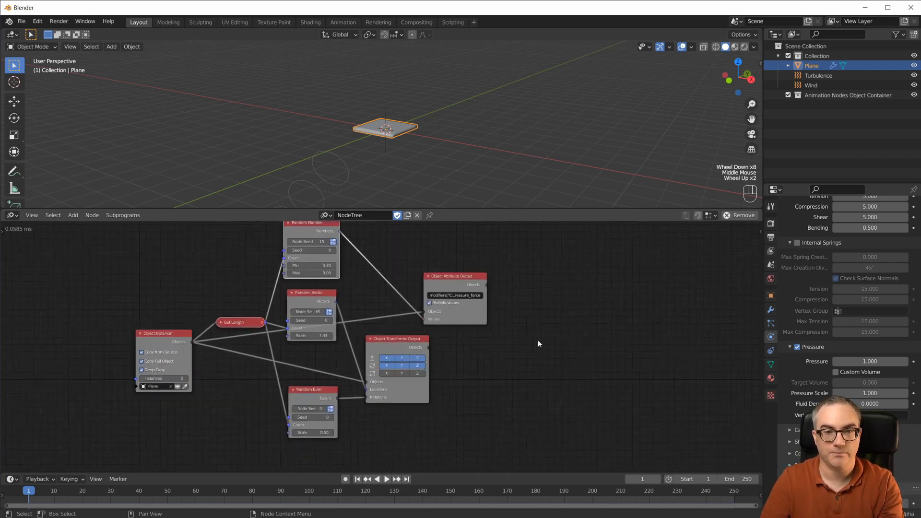
pyautogui.click(89, 390)
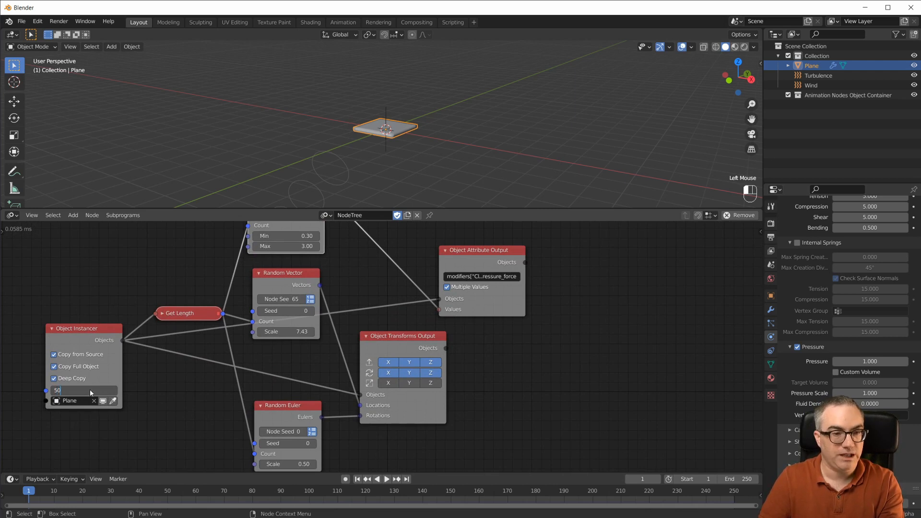
pyautogui.write('50')
pyautogui.press('Return')
pyautogui.scroll(-4, 441, 130)
pyautogui.scroll(2, 453, 181)
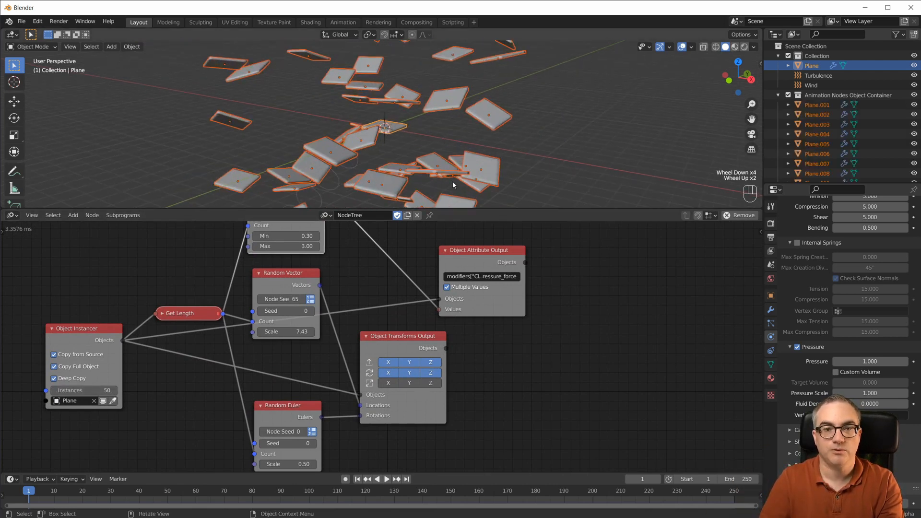
# Step: Enlarge the 3D viewport and briefly play the cloth simulation of the generated copies
pyautogui.moveTo(454, 209); pyautogui.dragTo(458, 319)
pyautogui.scroll(3, 470, 269)
pyautogui.scroll(-4, 470, 271)
pyautogui.moveTo(471, 274); pyautogui.dragTo(512, 250, button='middle')
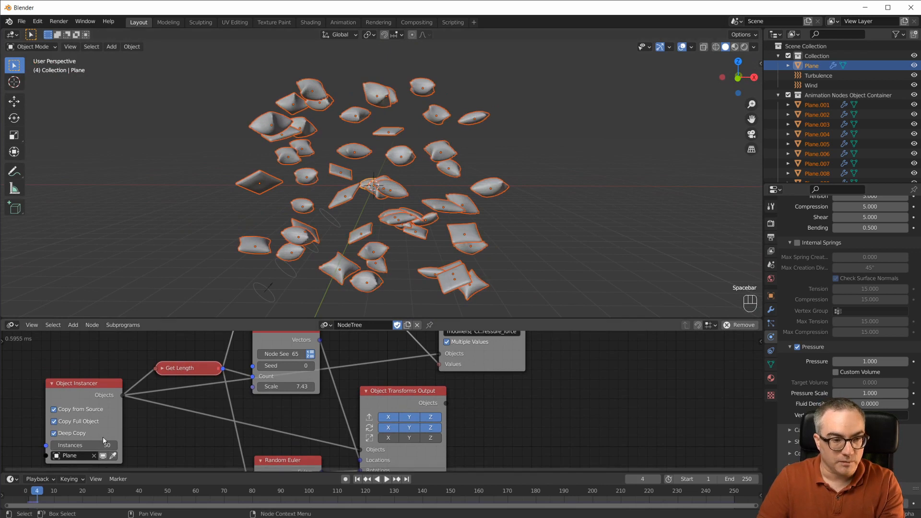
# Step: Return to the first frame, set the Object Instancer's instances to 0 and remove Collision physics from the source Plane
pyautogui.press('Return')
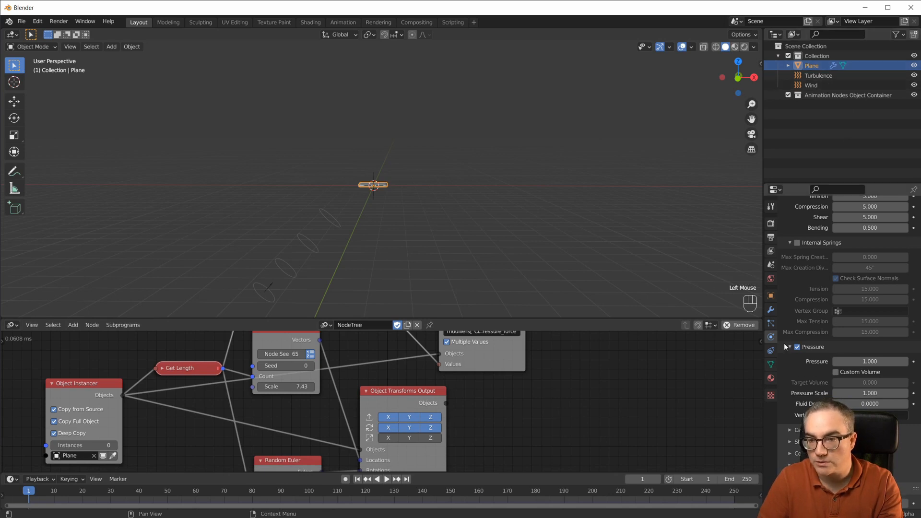
pyautogui.scroll(16, 785, 346)
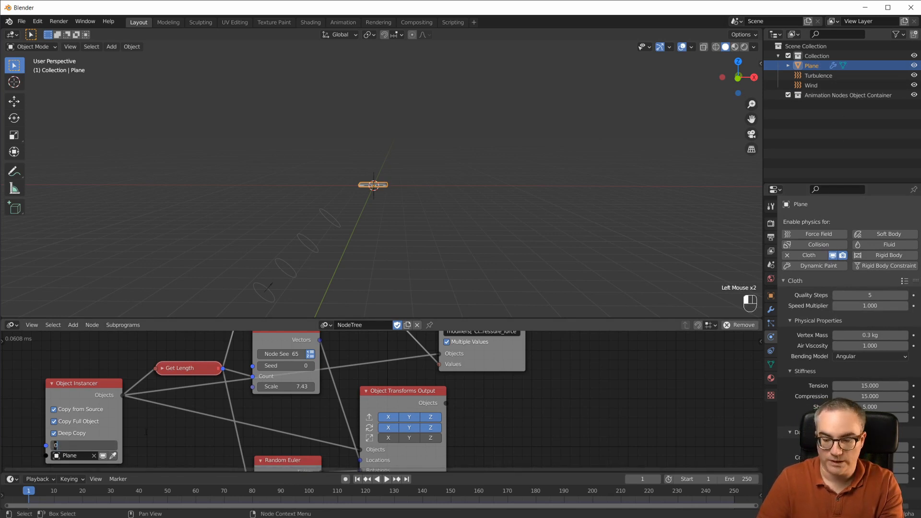
# Step: Set the Object Instancer's instances to 25 and play the simulation to frame 46
pyautogui.press('Return')
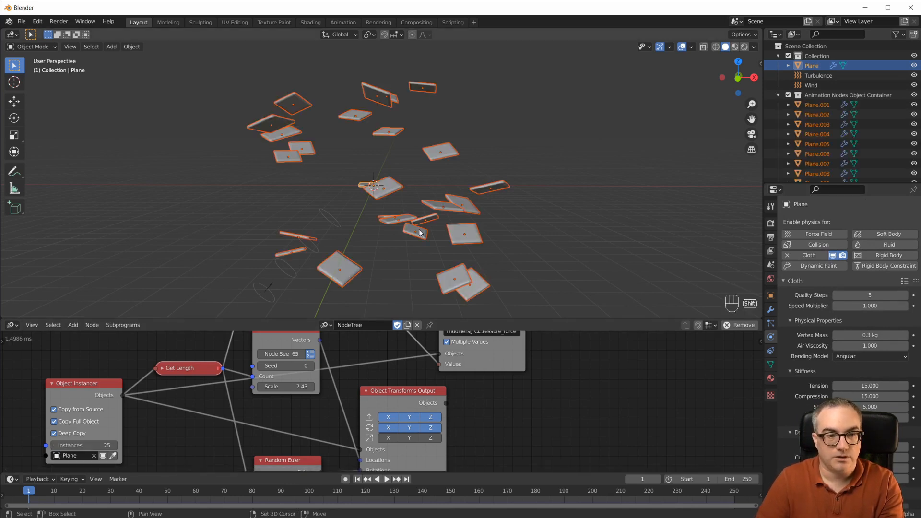
pyautogui.press('space')
pyautogui.moveTo(519, 209); pyautogui.dragTo(534, 194, button='middle')
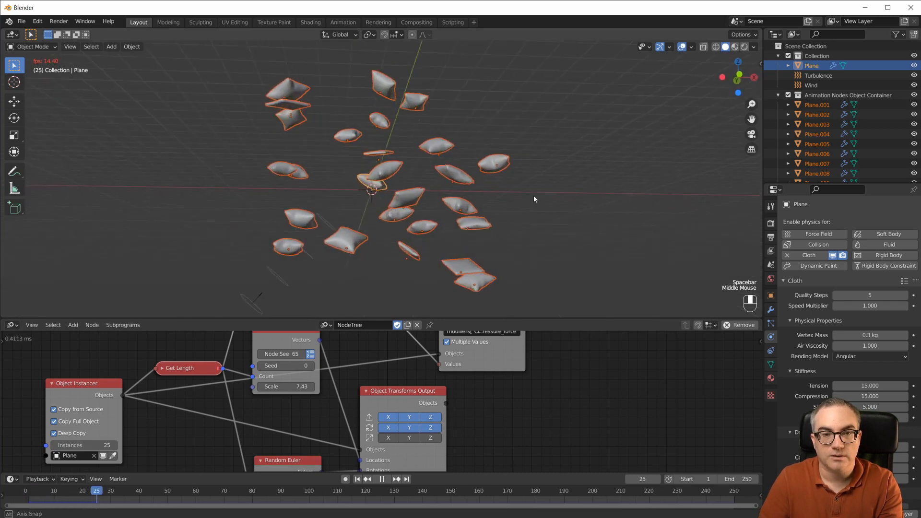
pyautogui.scroll(4, 543, 202)
pyautogui.press('space')
pyautogui.moveTo(603, 191); pyautogui.dragTo(574, 190, button='middle')
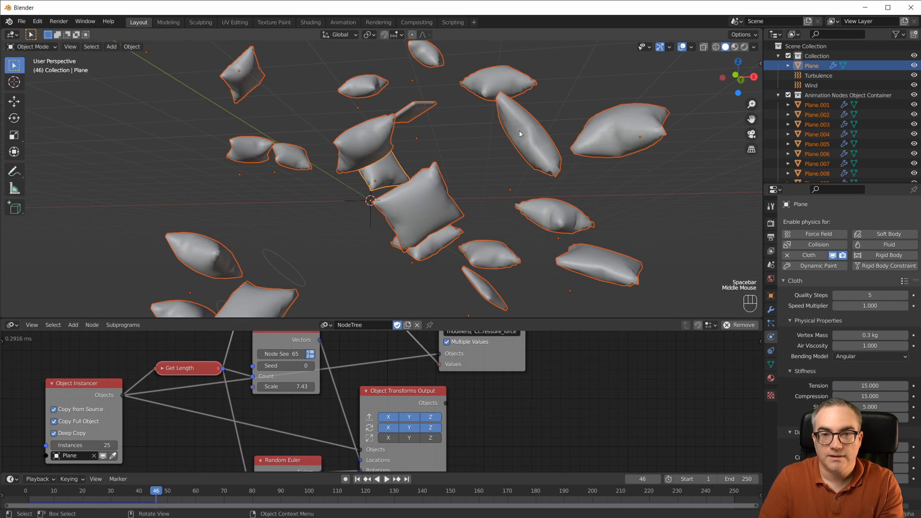
# Step: Examine the inflated pillows from several angles and distances to compare how their cloth pressure varies
pyautogui.moveTo(540, 164); pyautogui.dragTo(602, 121, button='middle')
pyautogui.moveTo(546, 94); pyautogui.dragTo(430, 221, button='middle')
pyautogui.moveTo(449, 189); pyautogui.dragTo(467, 260, button='middle')
pyautogui.scroll(-2, 331, 145)
pyautogui.scroll(-2, 339, 139)
pyautogui.scroll(4, 586, 257)
pyautogui.scroll(-5, 502, 265)
pyautogui.scroll(2, 502, 264)
pyautogui.scroll(-1, 502, 264)
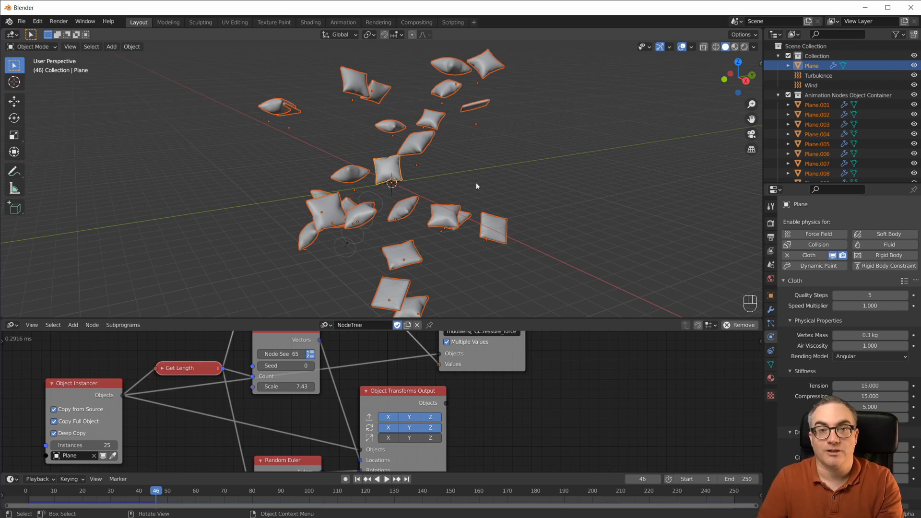
pyautogui.moveTo(480, 168); pyautogui.dragTo(520, 178, button='middle')
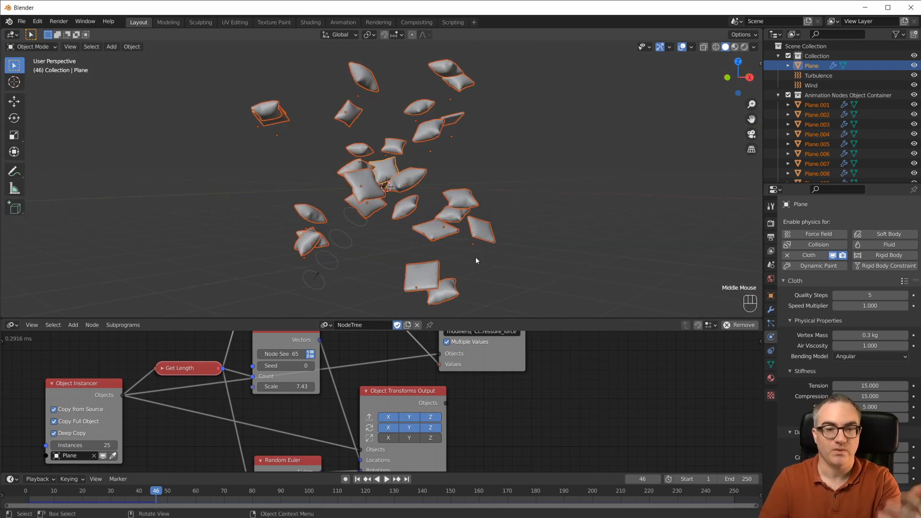
pyautogui.moveTo(507, 320); pyautogui.dragTo(517, 236)
pyautogui.scroll(-3, 506, 141)
pyautogui.scroll(3, 506, 142)
pyautogui.moveTo(506, 140); pyautogui.dragTo(494, 172, button='middle')
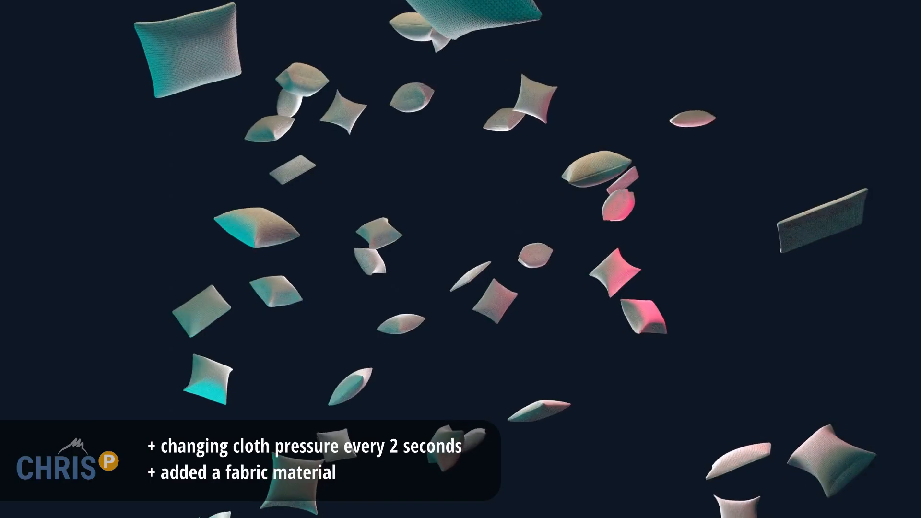